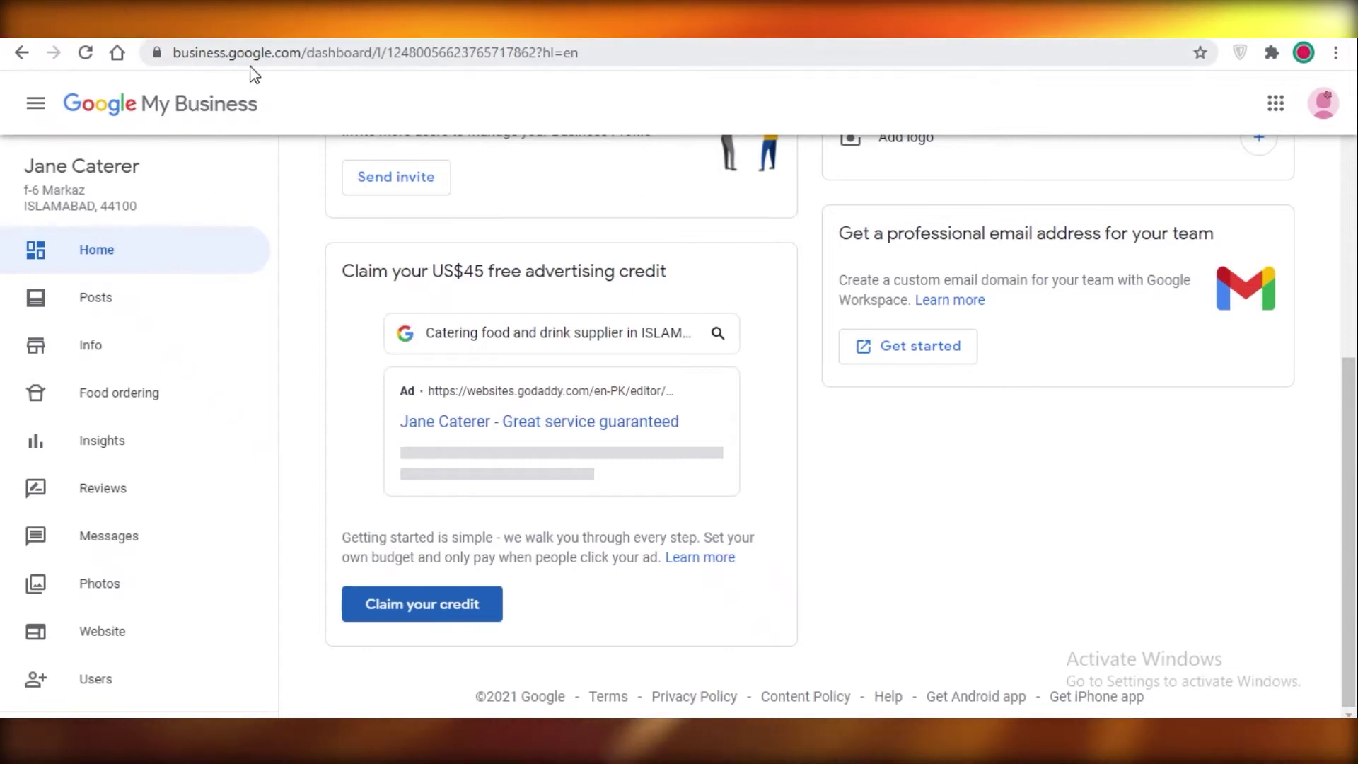
Step: Create Jane Caterer's free unpublished website from the Website sidebar and enter the site editor
{"action": "scroll", "coordinate": [425, 607], "scroll_direction": "up", "scroll_amount": 1}
{"action": "scroll", "coordinate": [243, 471], "scroll_direction": "down", "scroll_amount": 1}
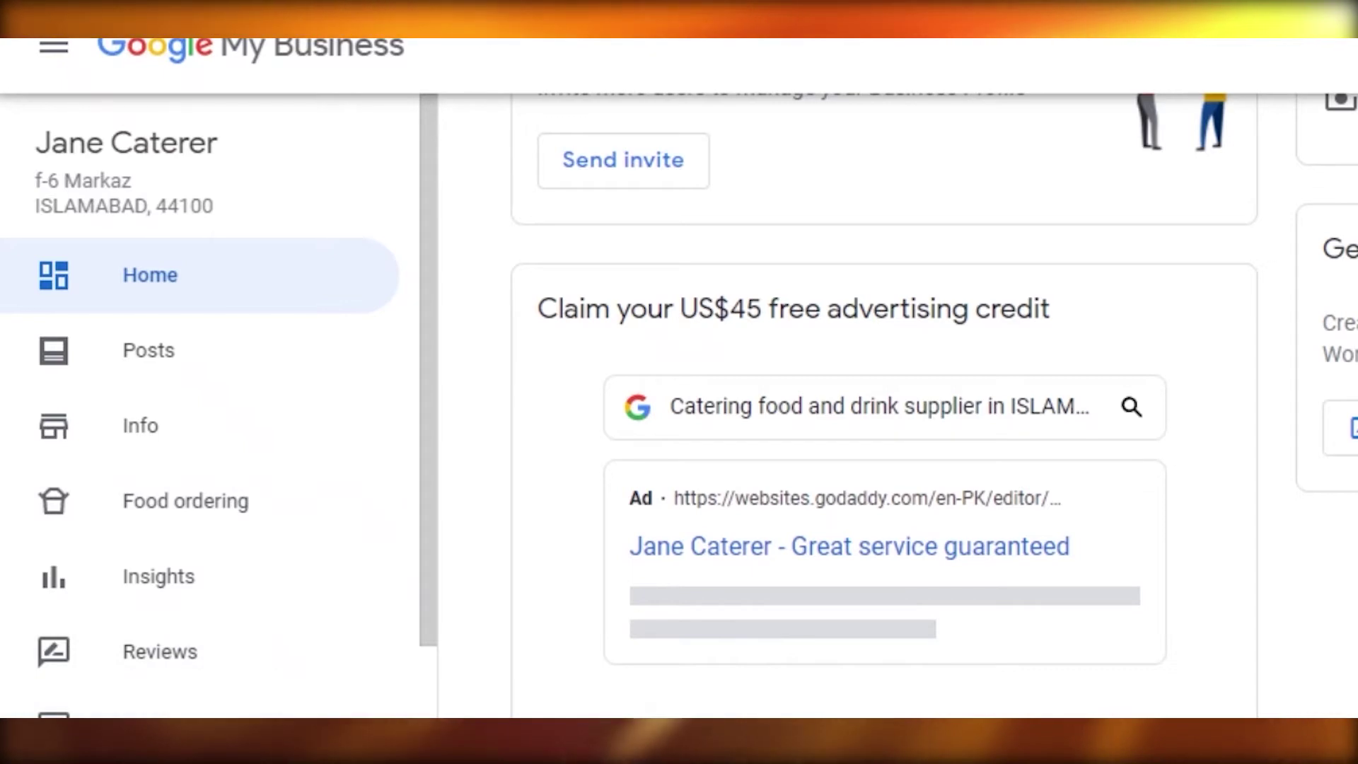
{"action": "scroll", "coordinate": [242, 549], "scroll_direction": "down", "scroll_amount": 8}
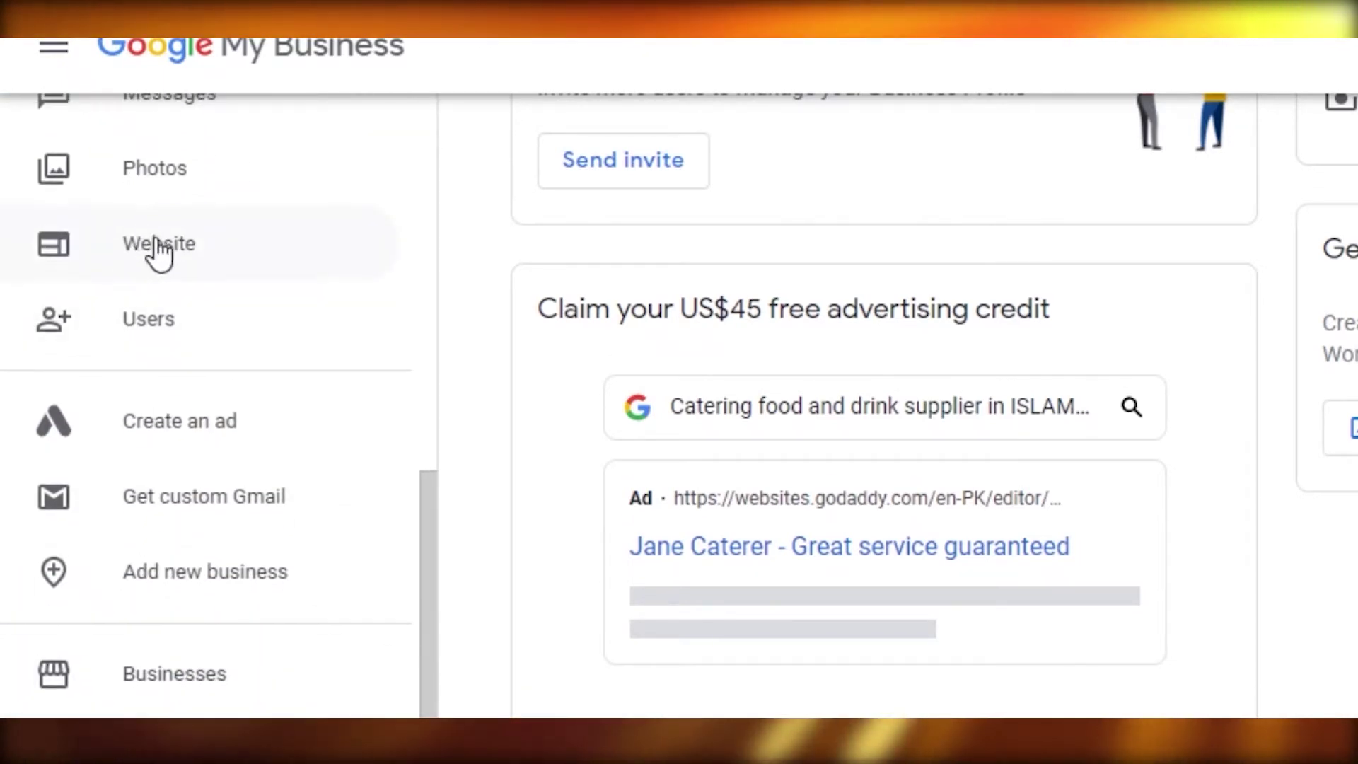
{"action": "scroll", "coordinate": [142, 297], "scroll_direction": "up", "scroll_amount": 2}
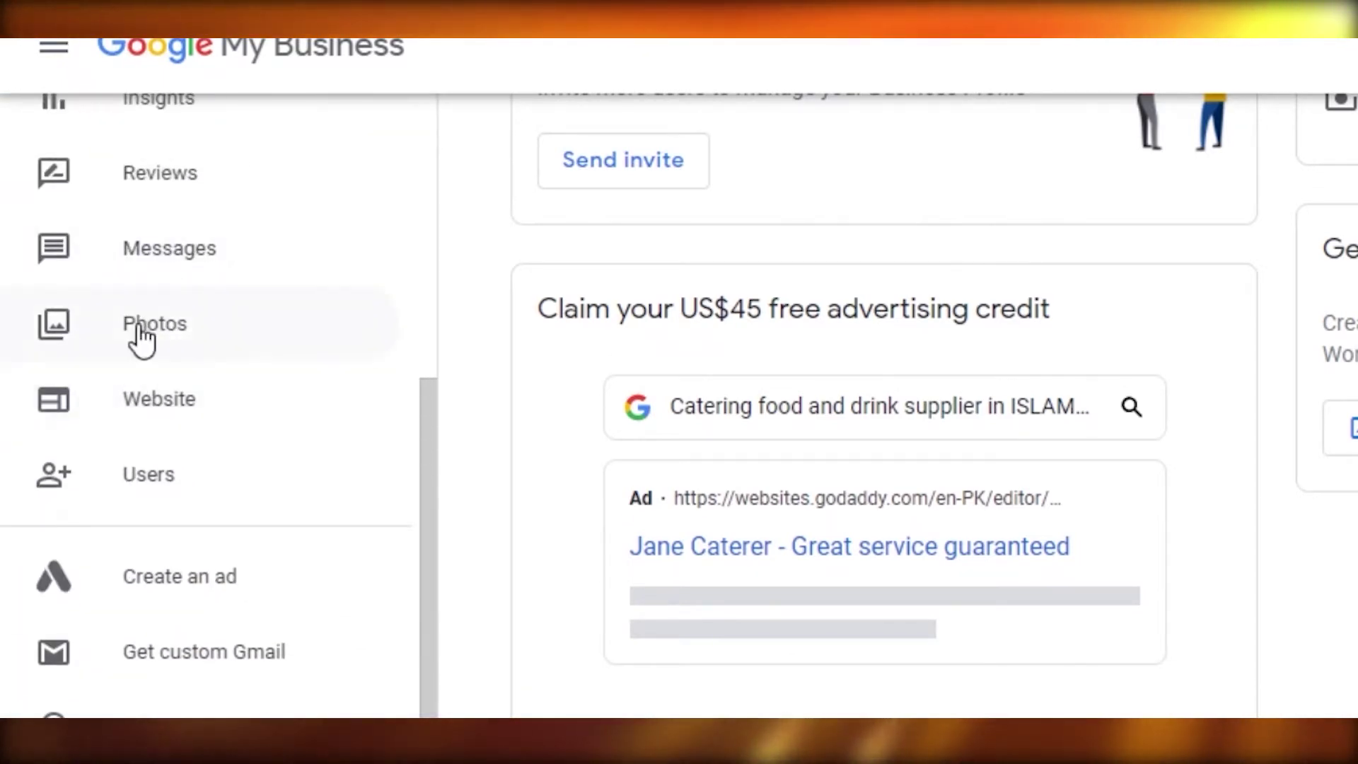
{"action": "left_click", "coordinate": [155, 407]}
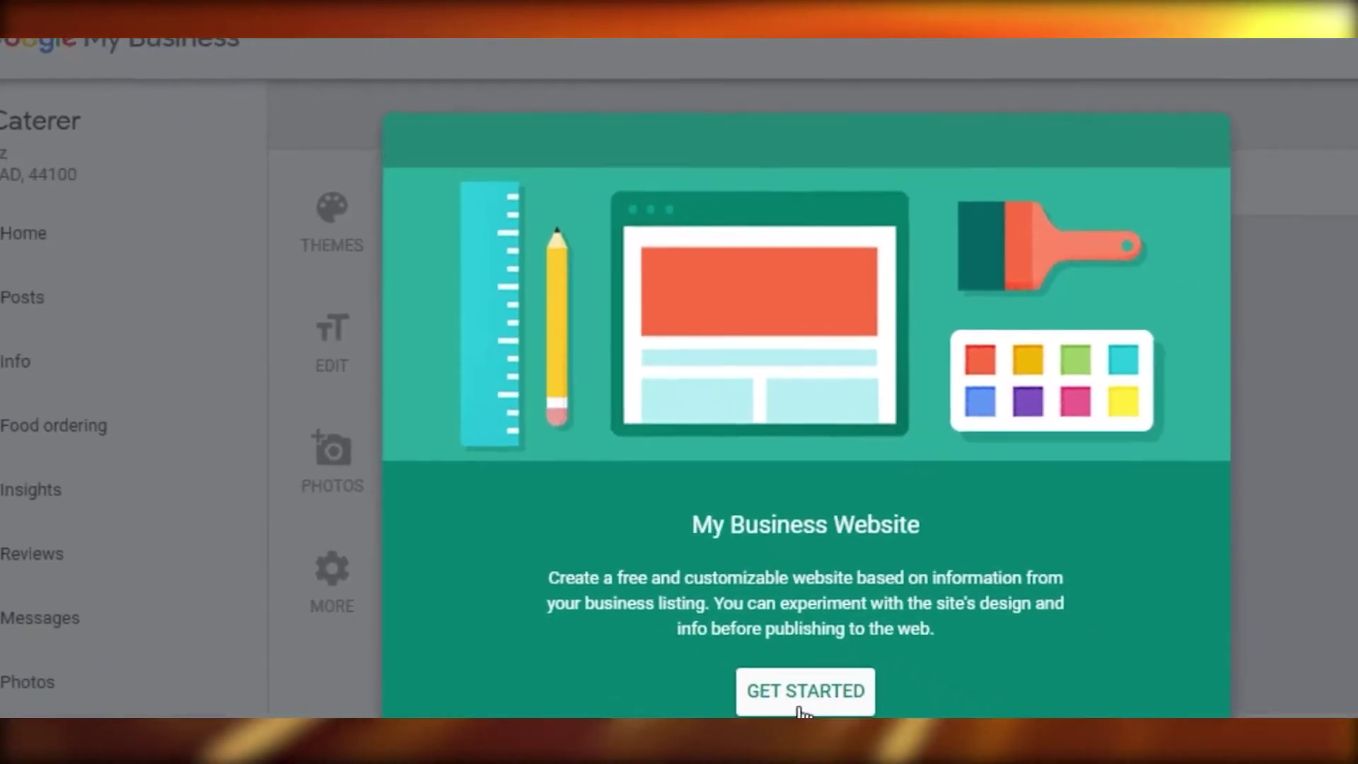
{"action": "left_click", "coordinate": [805, 695]}
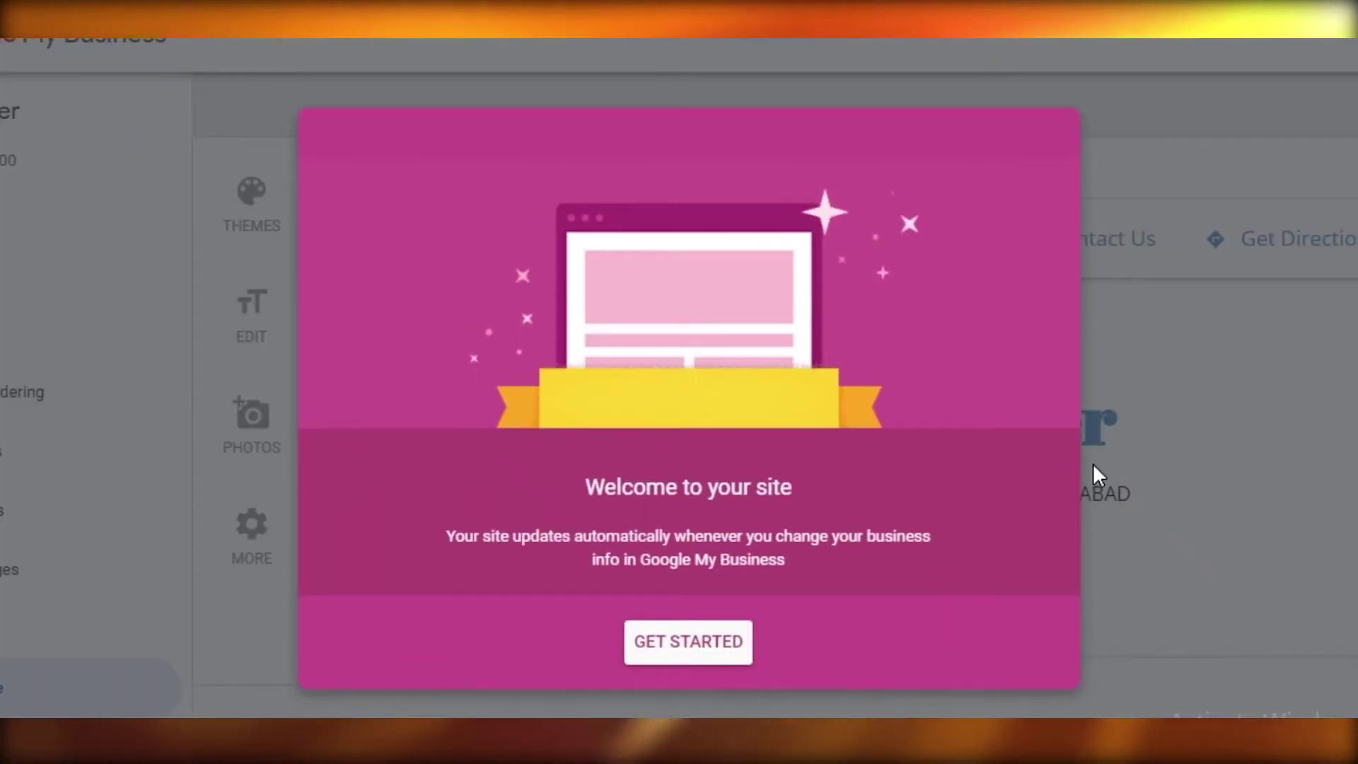
{"action": "left_click", "coordinate": [689, 644]}
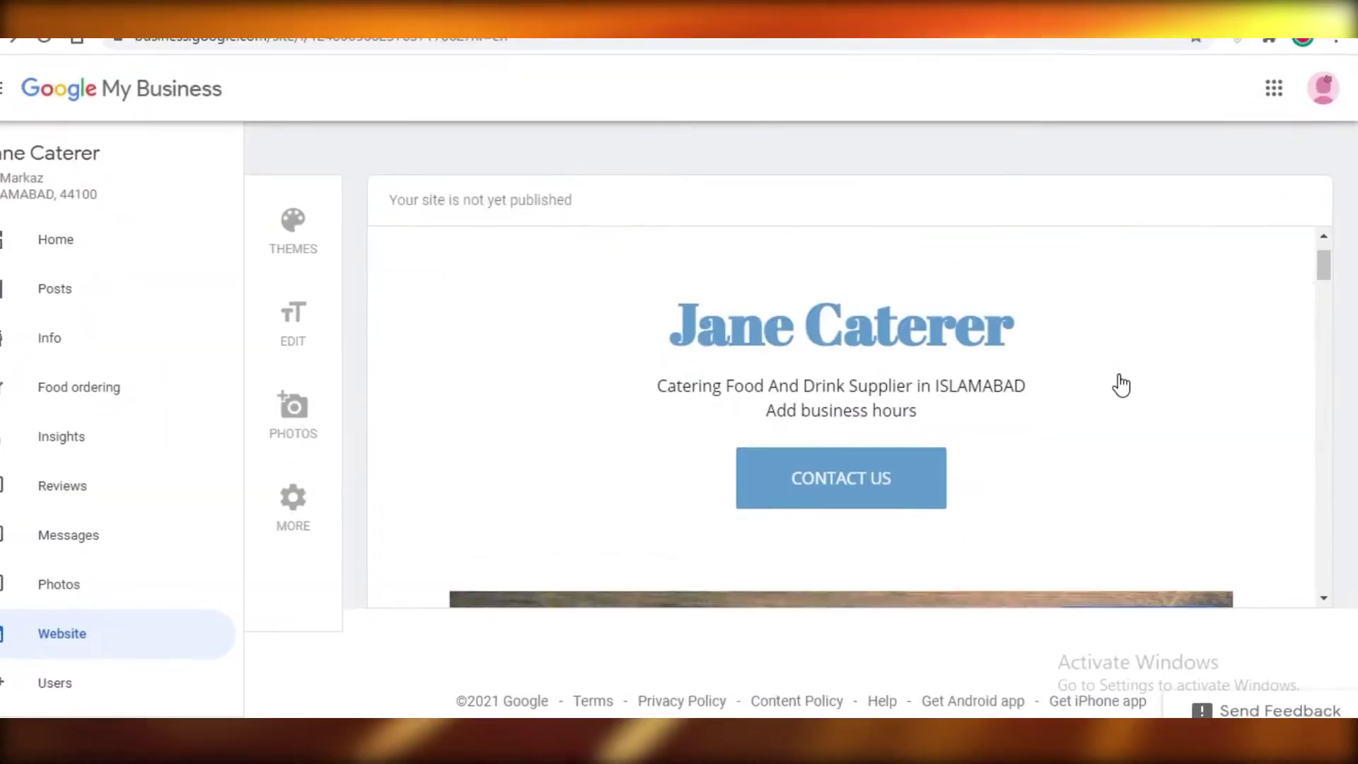
Step: Scroll through the draft site, check the theme, edit and gallery upload options, then open MORE
{"action": "scroll", "coordinate": [1001, 394], "scroll_direction": "down", "scroll_amount": 3}
{"action": "scroll", "coordinate": [956, 370], "scroll_direction": "up", "scroll_amount": 5}
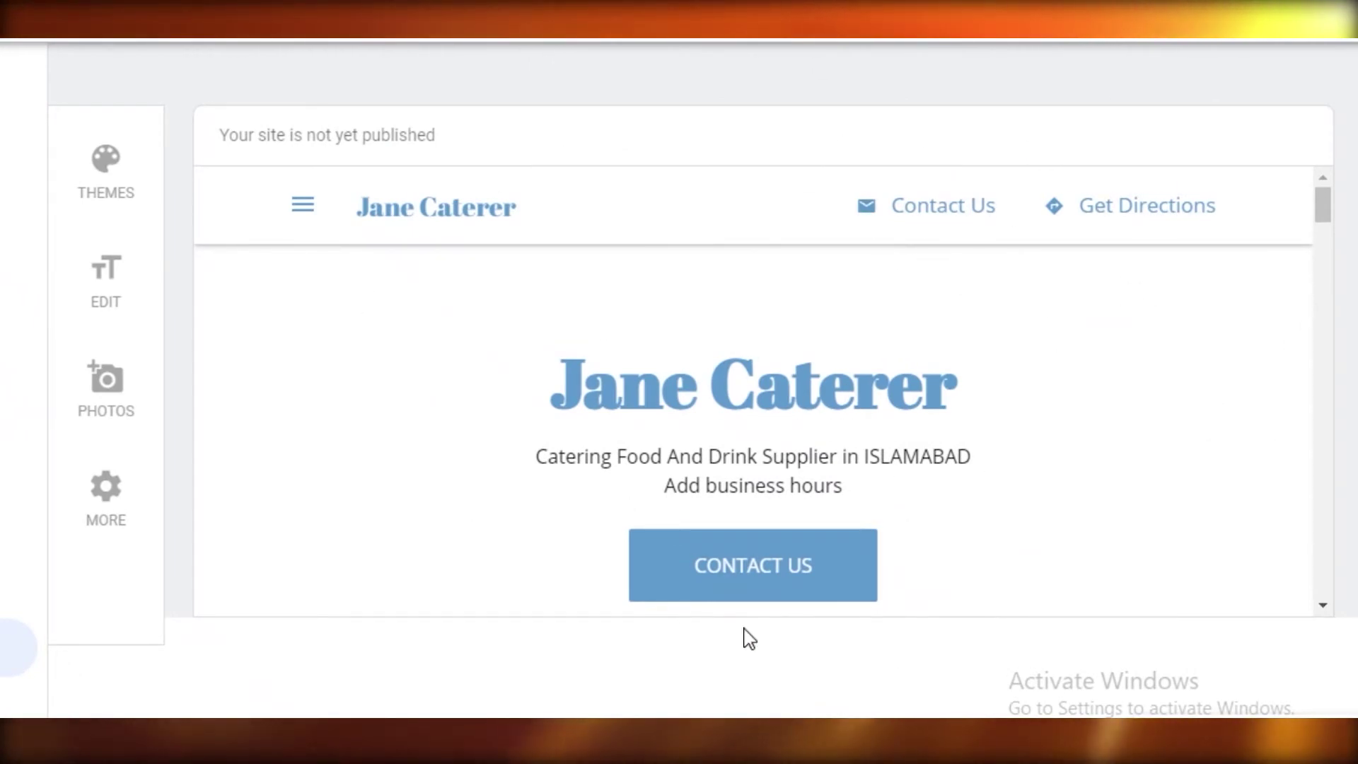
{"action": "scroll", "coordinate": [976, 294], "scroll_direction": "down", "scroll_amount": 10}
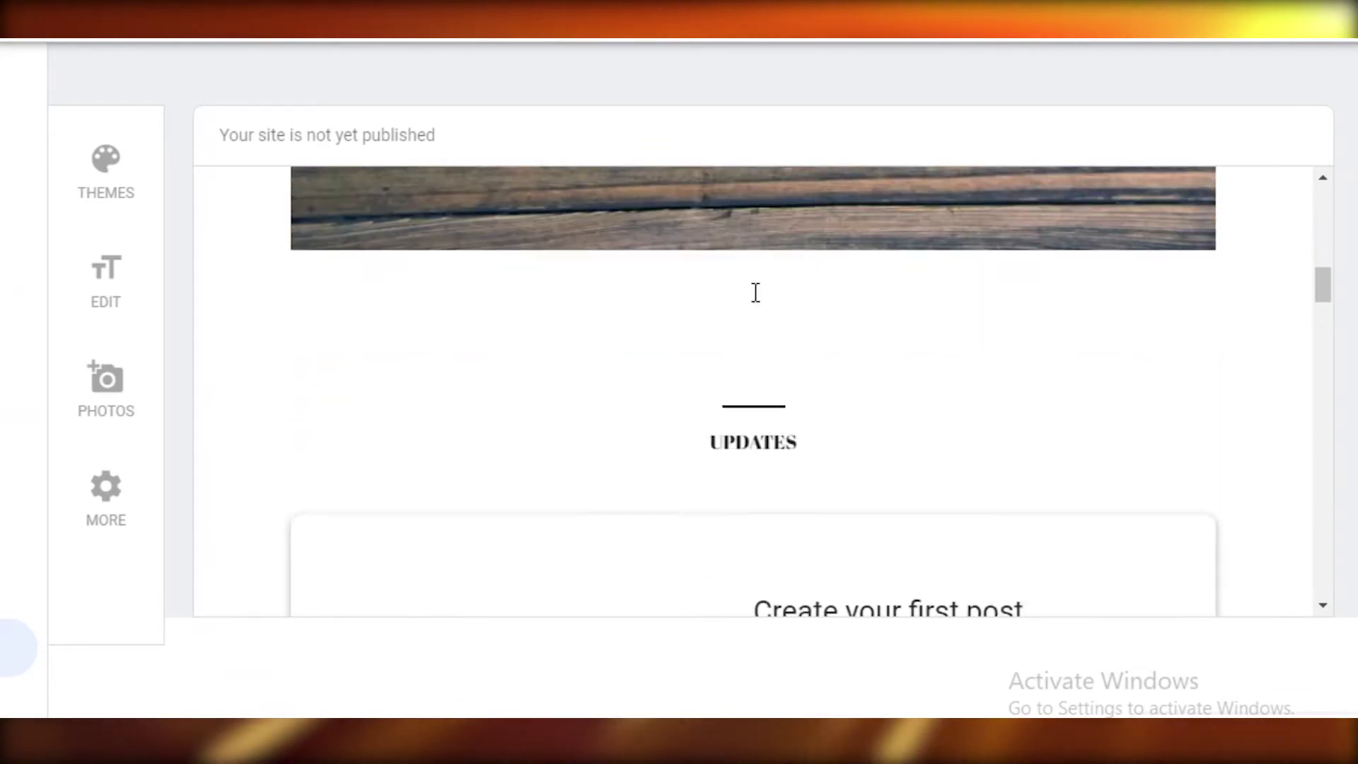
{"action": "scroll", "coordinate": [1001, 291], "scroll_direction": "down", "scroll_amount": 10}
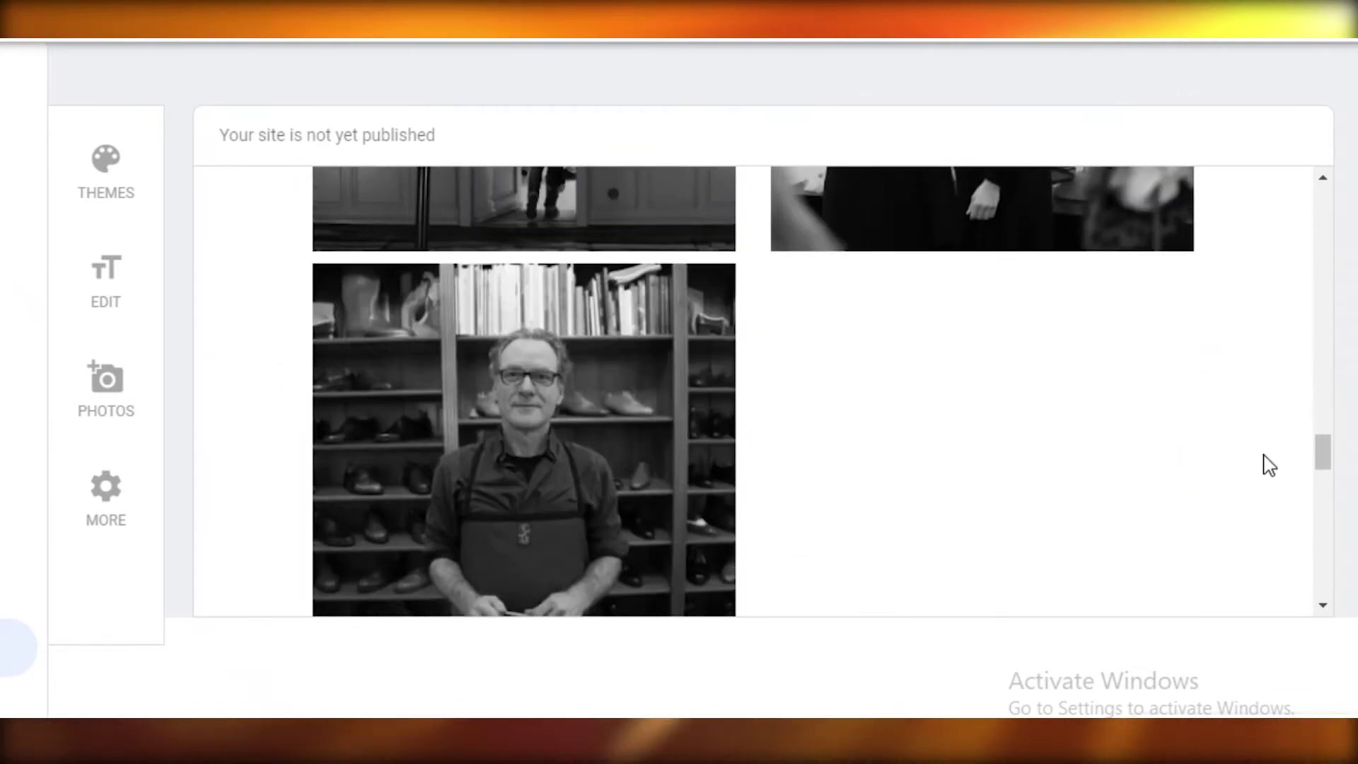
{"action": "left_click_drag", "start_coordinate": [1323, 466], "coordinate": [1266, 134]}
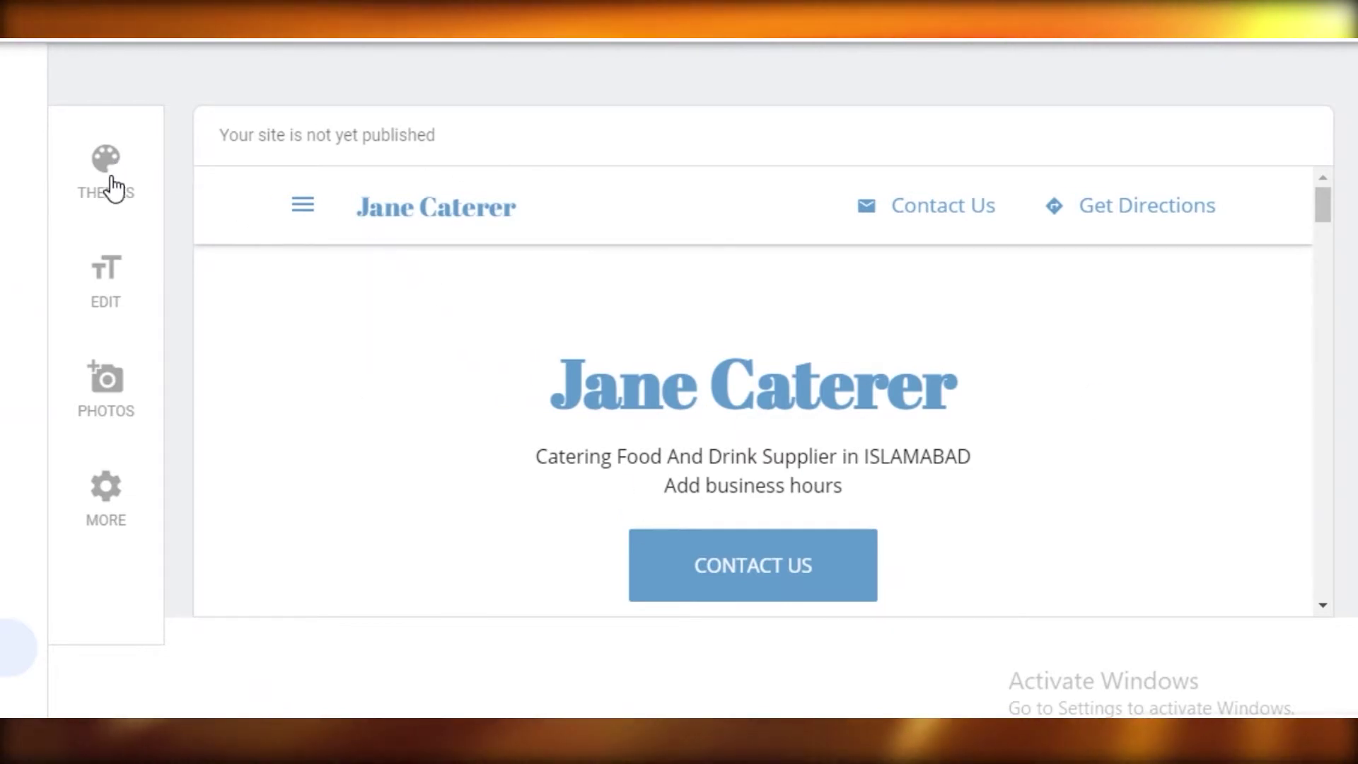
{"action": "left_click", "coordinate": [76, 192]}
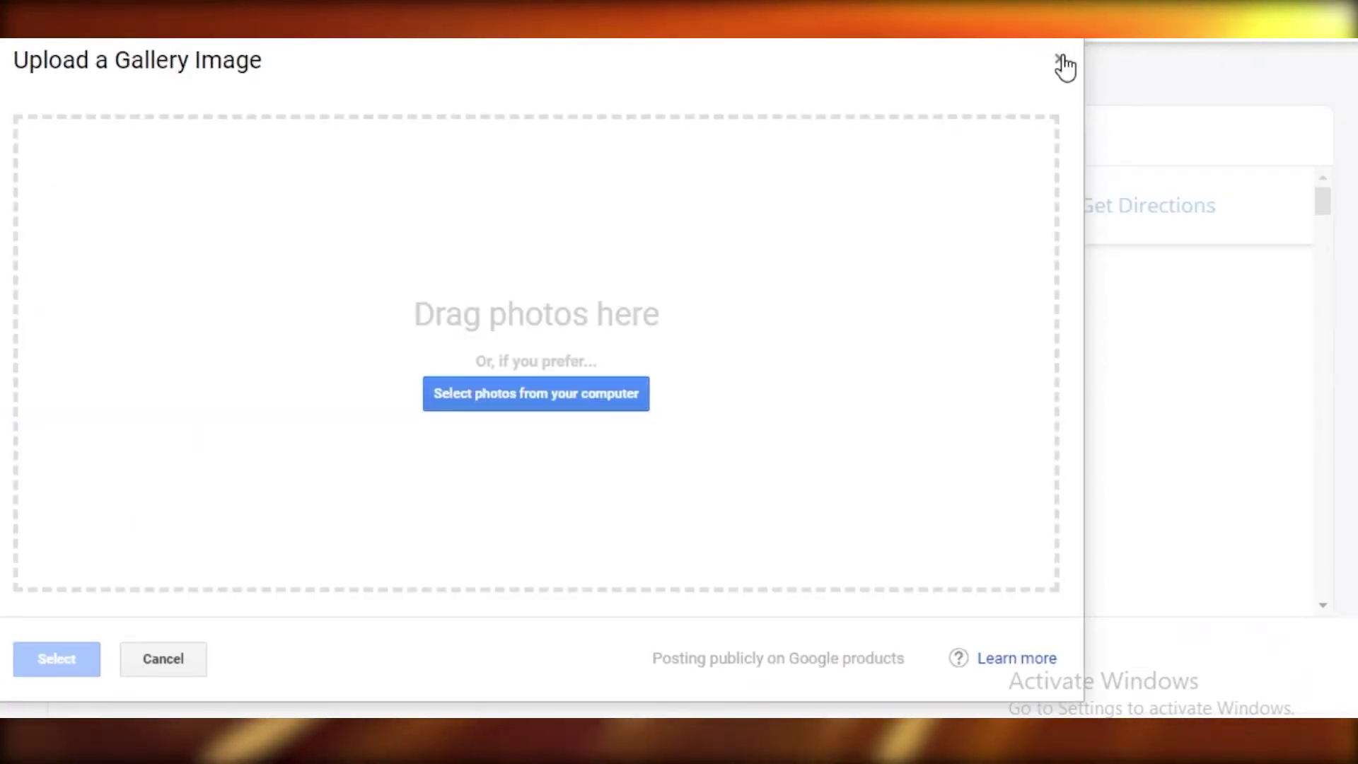
{"action": "left_click", "coordinate": [1061, 61]}
{"action": "left_click", "coordinate": [88, 523]}
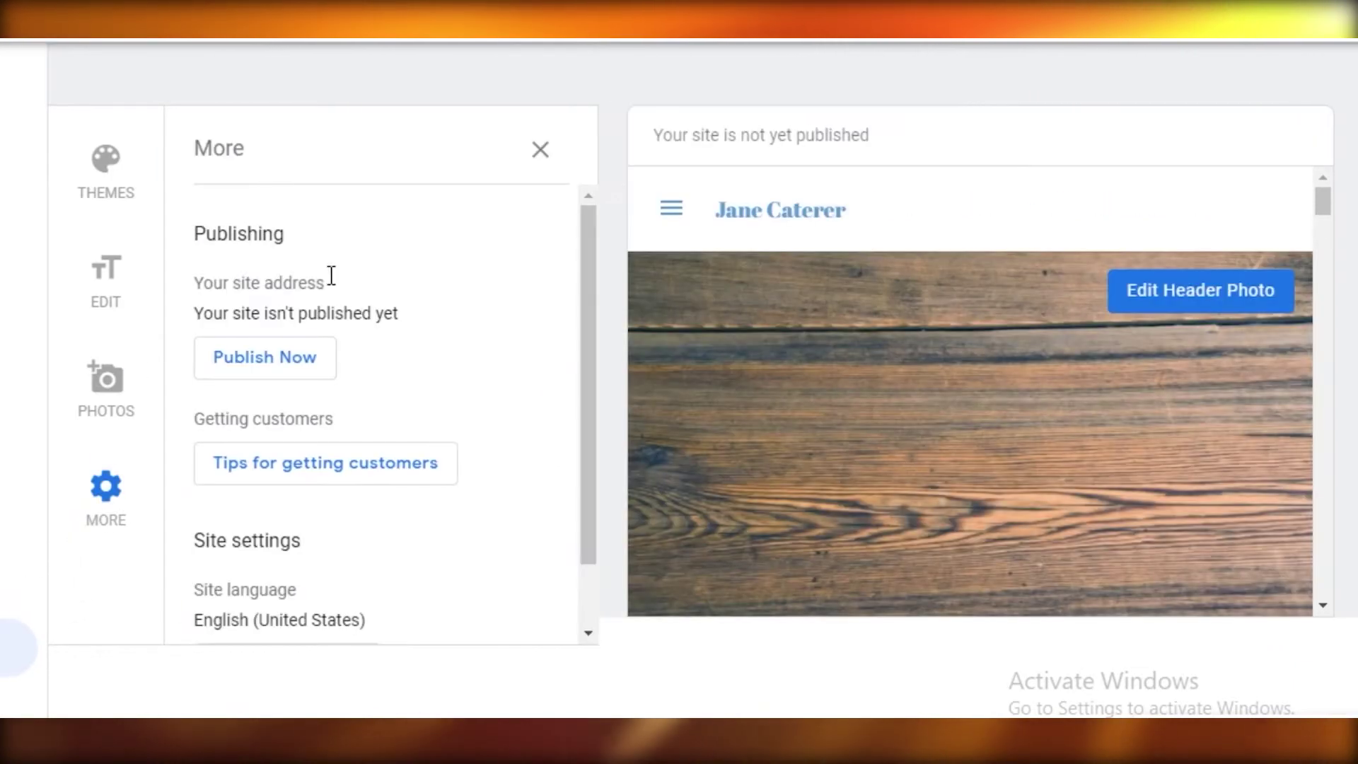
Step: Browse the theme list, previewing Cream Soda, Goldcrest, Austin and Luxe on the site
{"action": "left_click", "coordinate": [134, 181]}
{"action": "scroll", "coordinate": [504, 367], "scroll_direction": "down", "scroll_amount": 4}
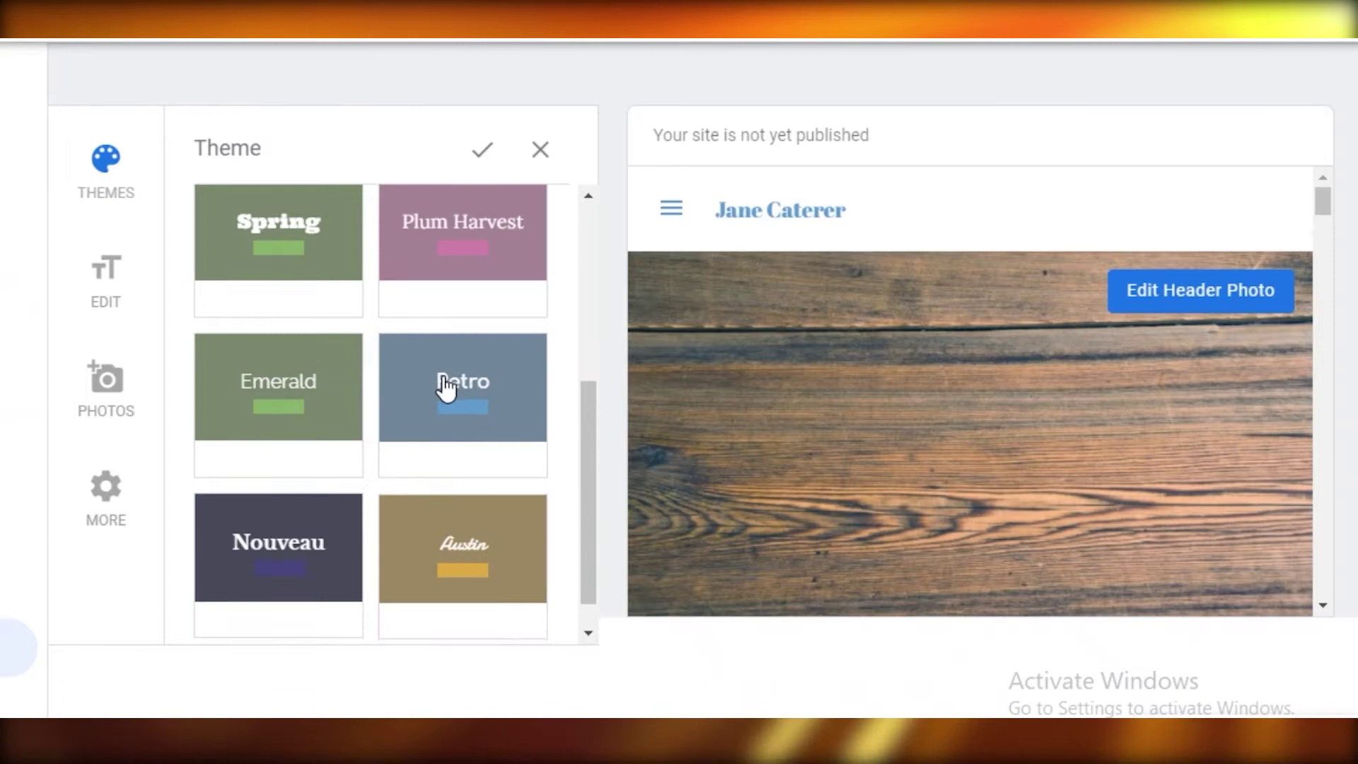
{"action": "scroll", "coordinate": [446, 385], "scroll_direction": "down", "scroll_amount": 1}
{"action": "scroll", "coordinate": [382, 541], "scroll_direction": "up", "scroll_amount": 2}
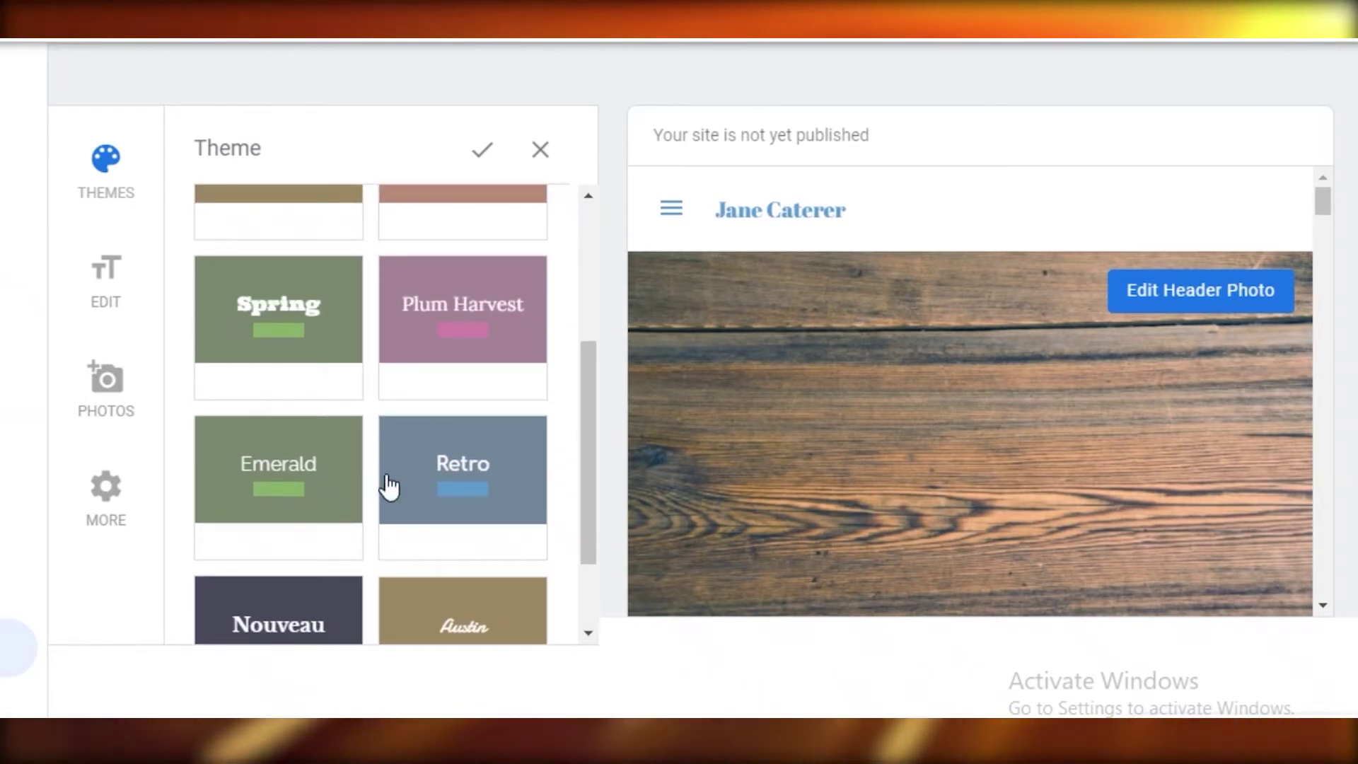
{"action": "scroll", "coordinate": [456, 449], "scroll_direction": "up", "scroll_amount": 4}
{"action": "left_click", "coordinate": [477, 406]}
{"action": "left_click", "coordinate": [485, 288]}
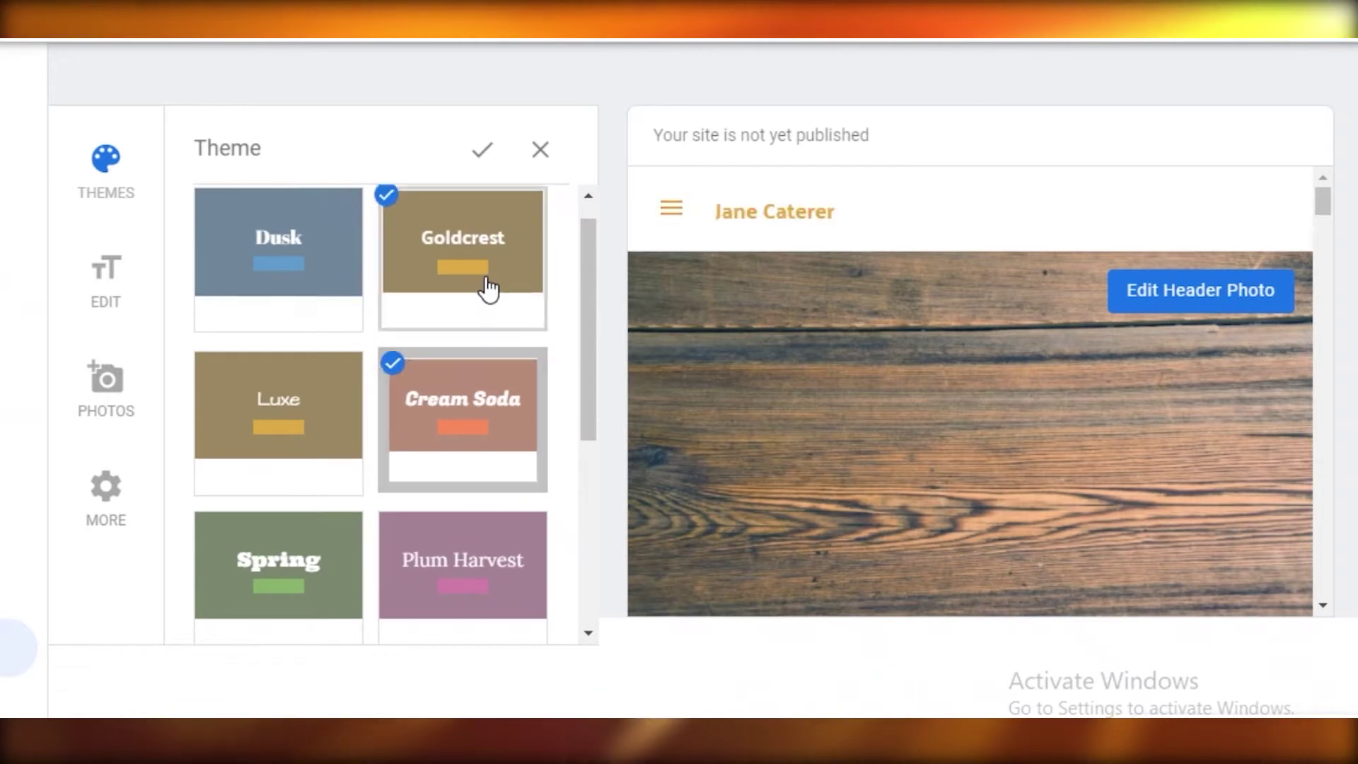
{"action": "scroll", "coordinate": [367, 389], "scroll_direction": "down", "scroll_amount": 4}
{"action": "scroll", "coordinate": [309, 357], "scroll_direction": "down", "scroll_amount": 2}
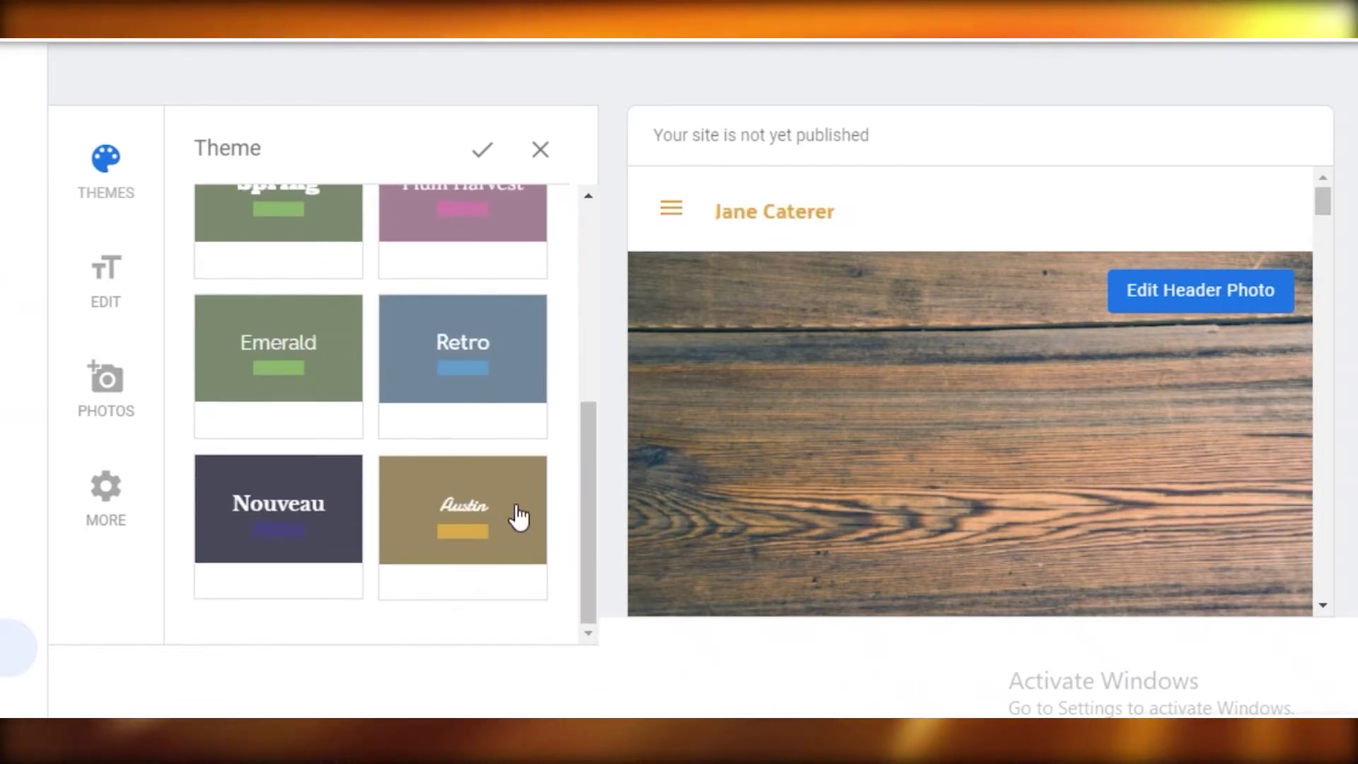
{"action": "left_click", "coordinate": [500, 516]}
{"action": "scroll", "coordinate": [513, 356], "scroll_direction": "up", "scroll_amount": 7}
{"action": "left_click", "coordinate": [348, 439]}
{"action": "left_click", "coordinate": [448, 304]}
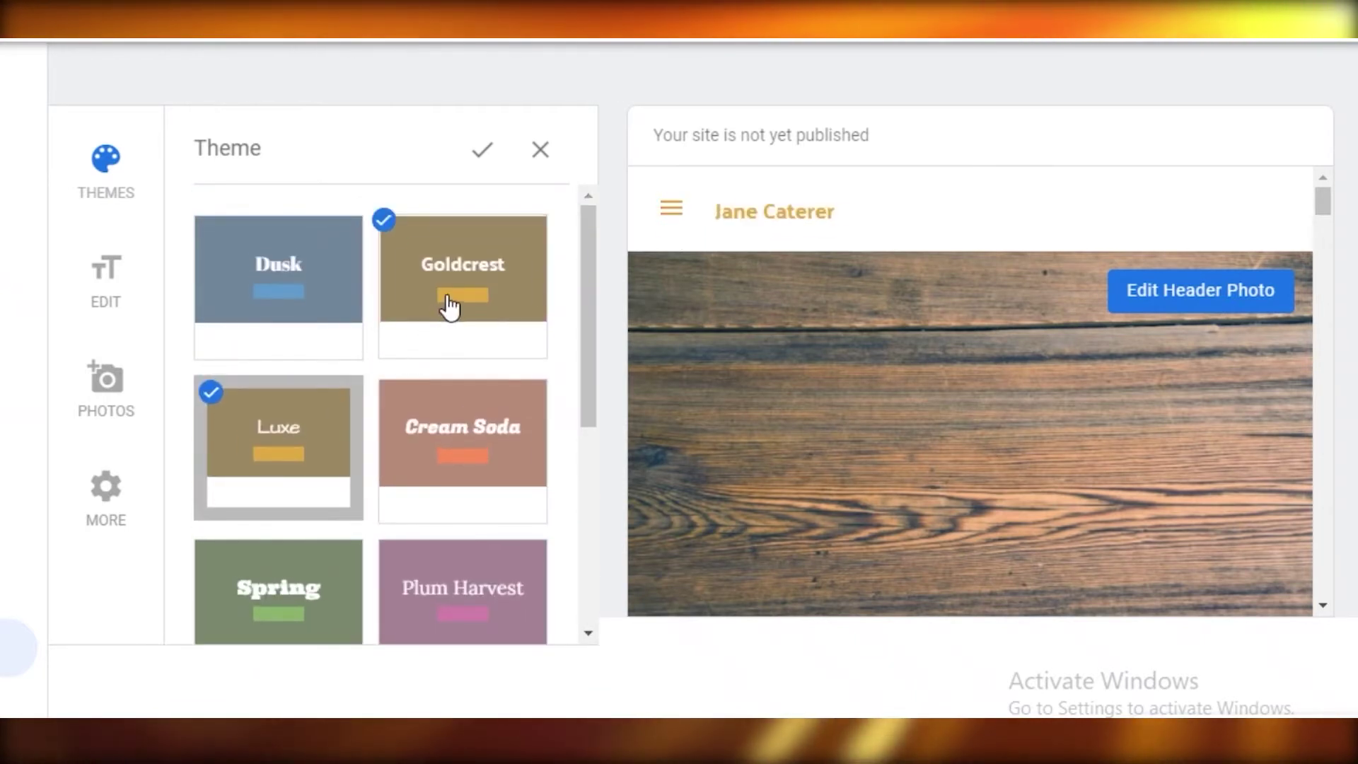
{"action": "scroll", "coordinate": [466, 410], "scroll_direction": "down", "scroll_amount": 6}
Step: Settle on the Austin theme after trying Emerald, confirm it, and review the preview
{"action": "left_click", "coordinate": [456, 472]}
{"action": "left_click", "coordinate": [325, 389]}
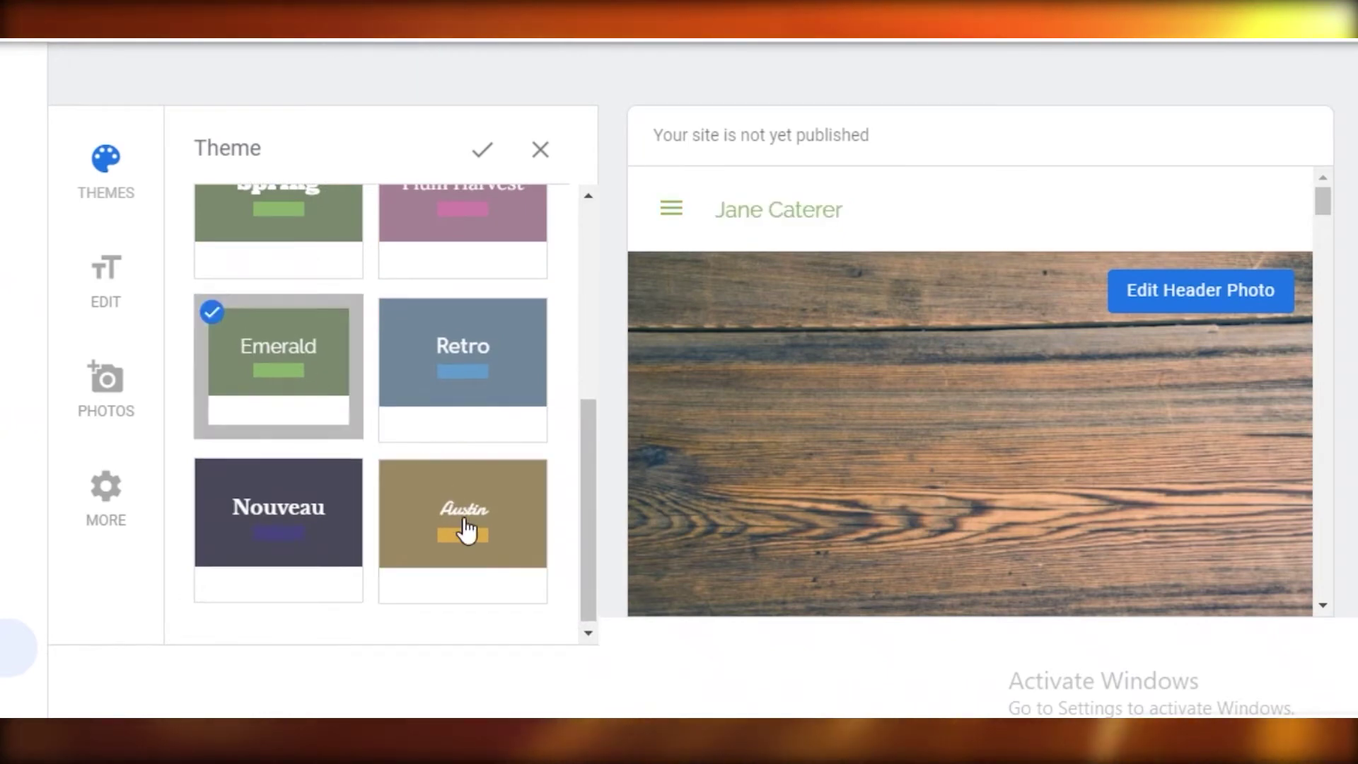
{"action": "left_click", "coordinate": [470, 535]}
{"action": "scroll", "coordinate": [470, 425], "scroll_direction": "up", "scroll_amount": 6}
{"action": "left_click", "coordinate": [541, 153]}
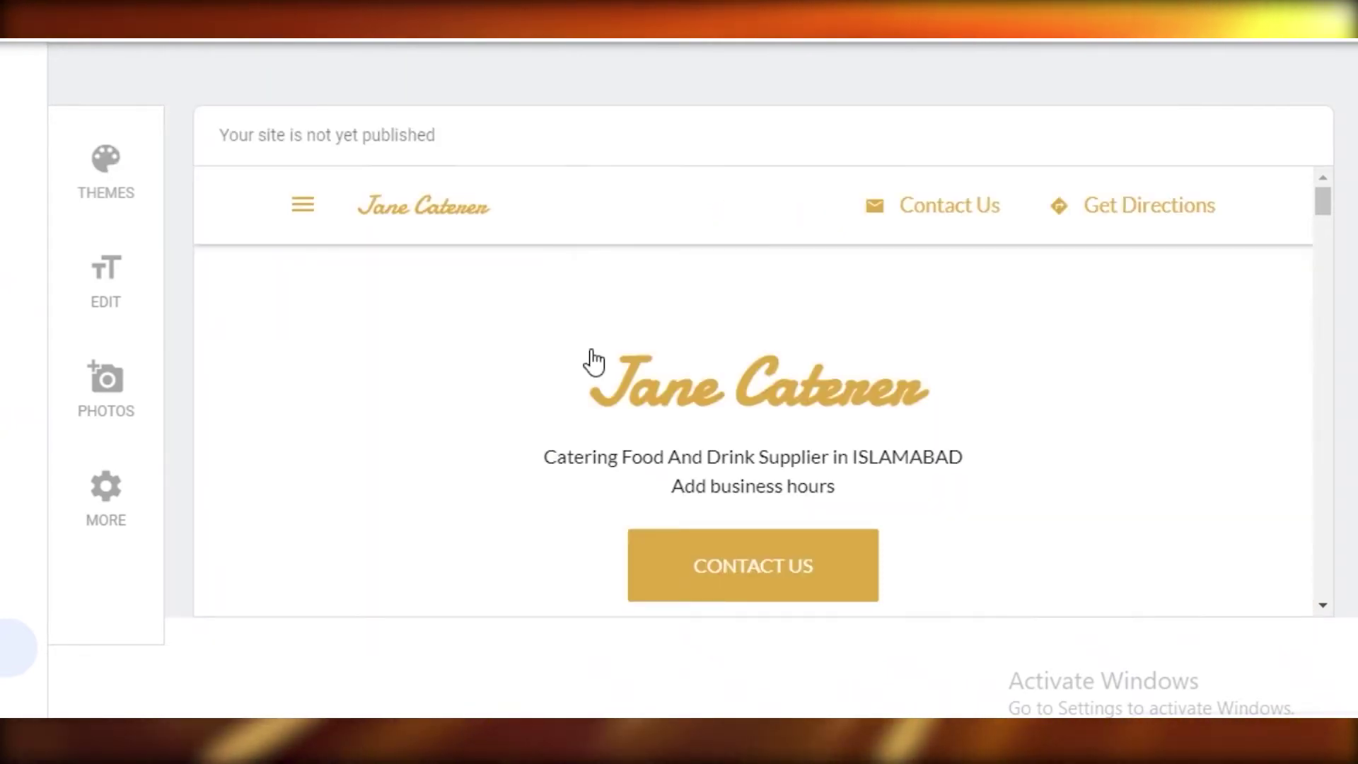
{"action": "scroll", "coordinate": [990, 382], "scroll_direction": "down", "scroll_amount": 12}
{"action": "scroll", "coordinate": [778, 417], "scroll_direction": "down", "scroll_amount": 5}
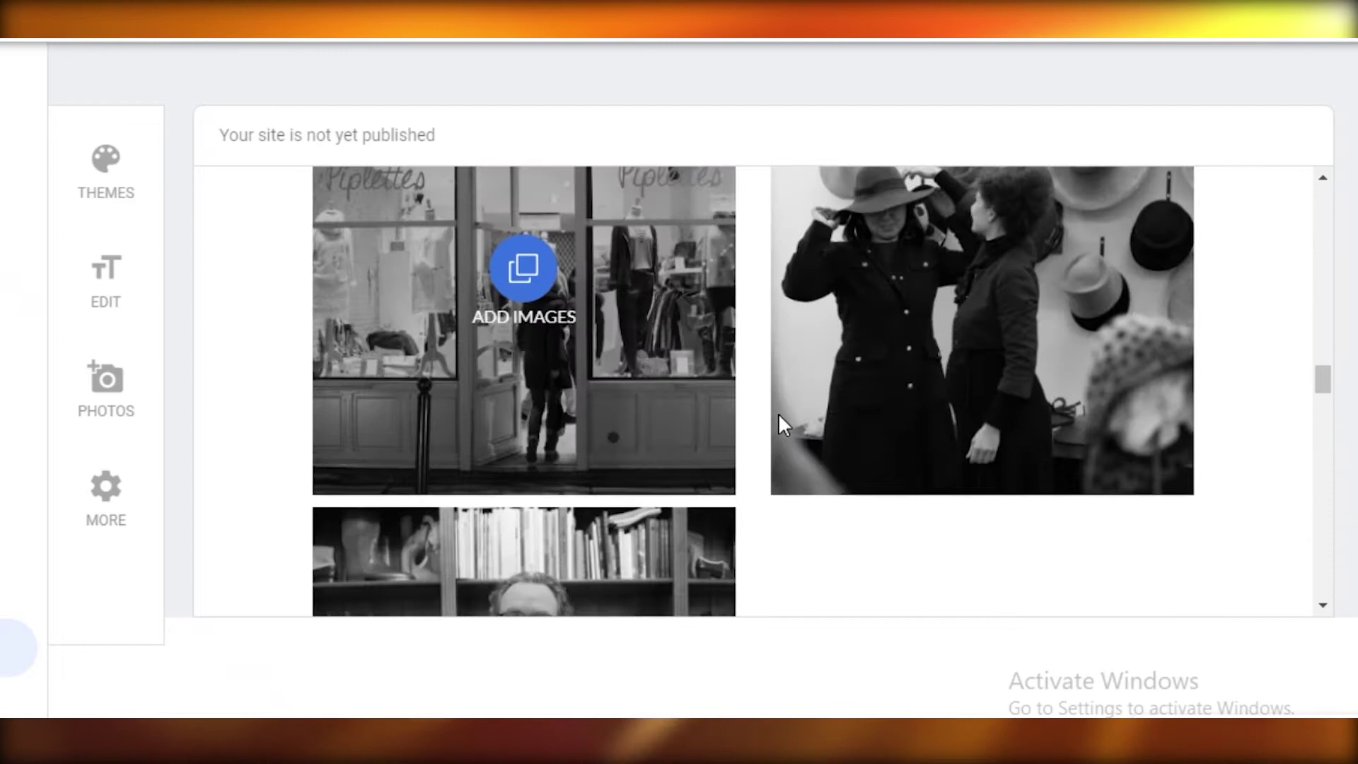
{"action": "scroll", "coordinate": [760, 417], "scroll_direction": "up", "scroll_amount": 15}
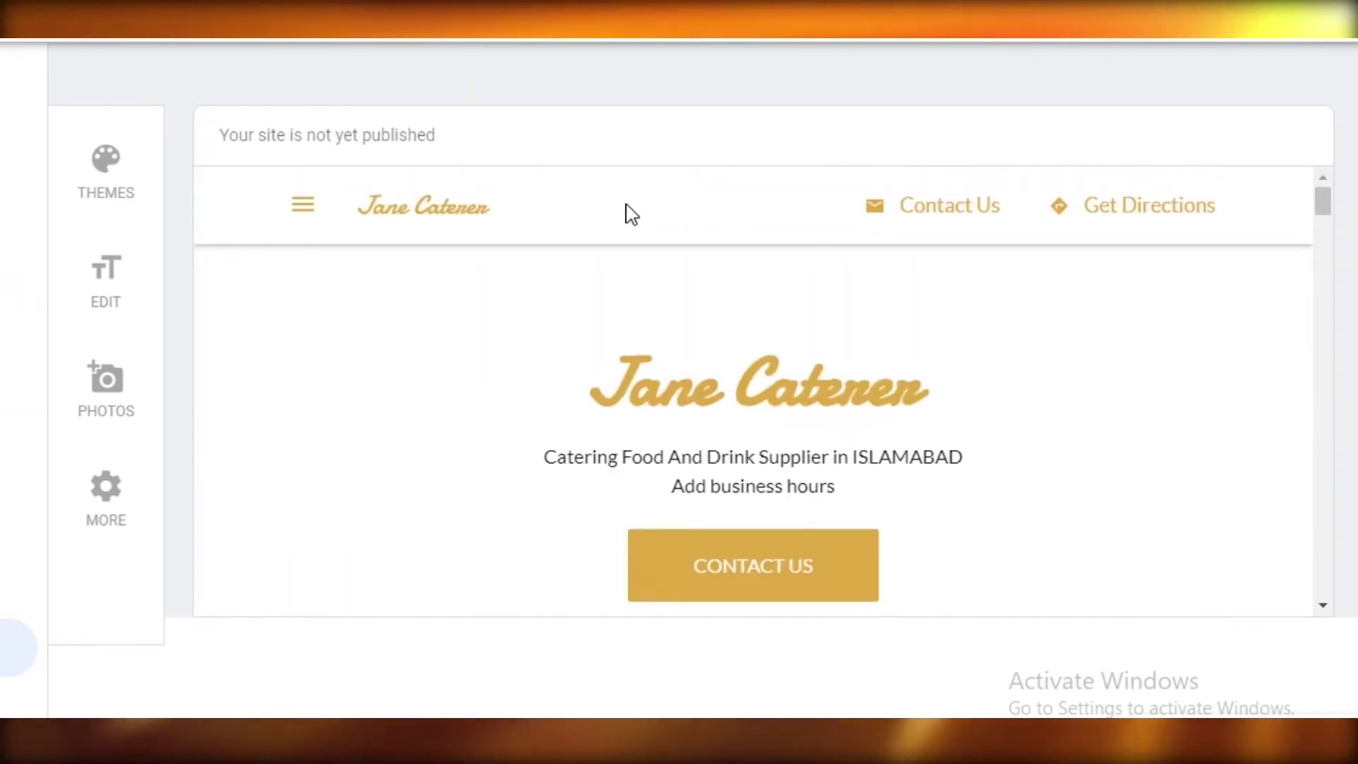
Step: Edit the site Headline, inserting a 'T' just before the word Caterer
{"action": "left_click", "coordinate": [101, 294]}
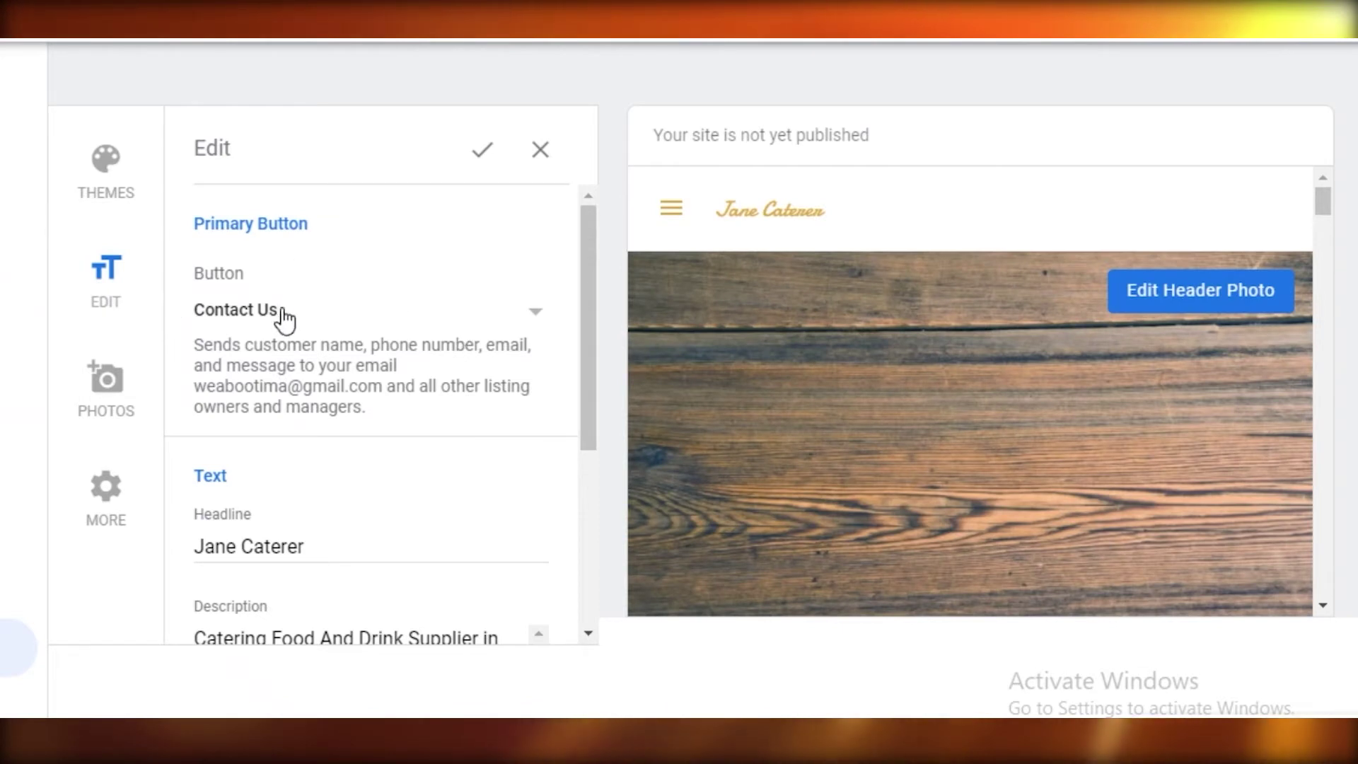
{"action": "scroll", "coordinate": [479, 430], "scroll_direction": "down", "scroll_amount": 2}
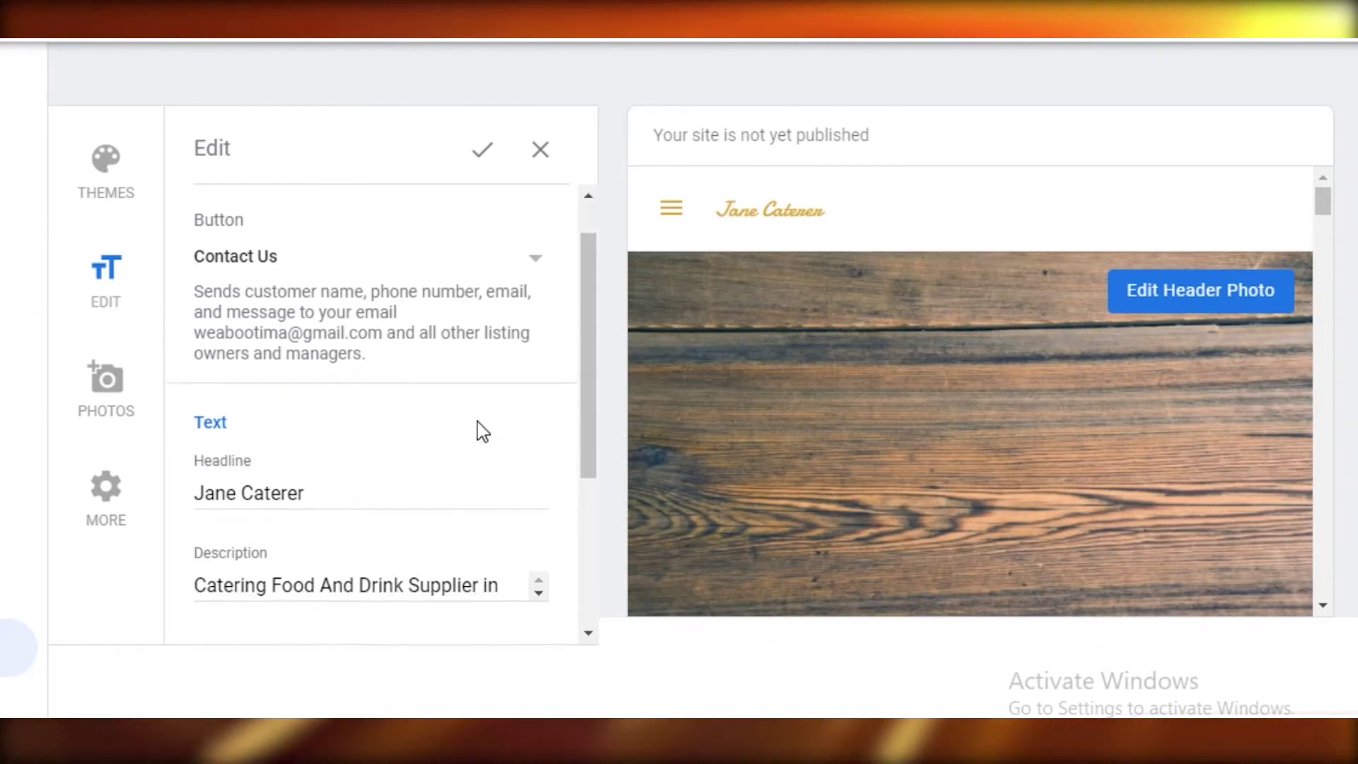
{"action": "left_click", "coordinate": [349, 427]}
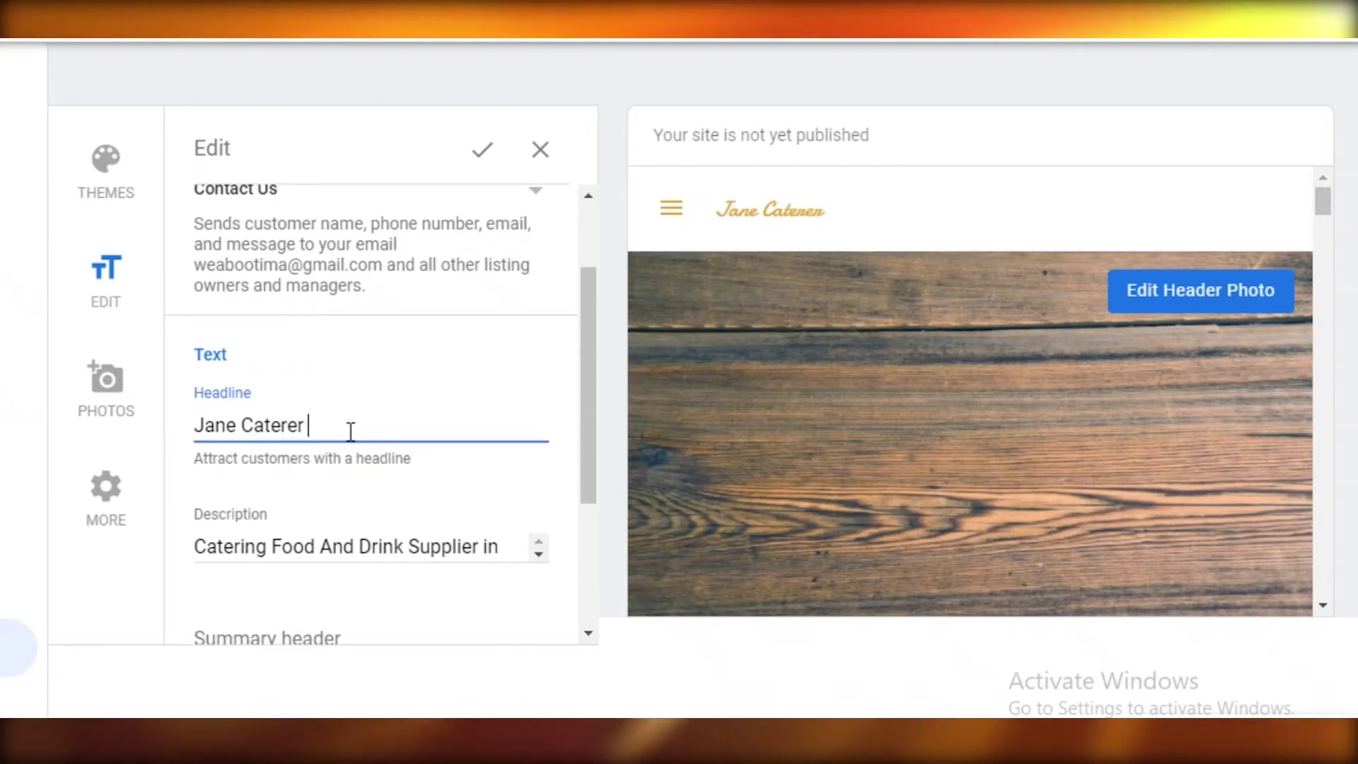
{"action": "key", "text": "Left"}
{"action": "key", "text": "Left"}
{"action": "key", "text": "Left"}
{"action": "key", "text": "Left"}
{"action": "key", "text": "Left"}
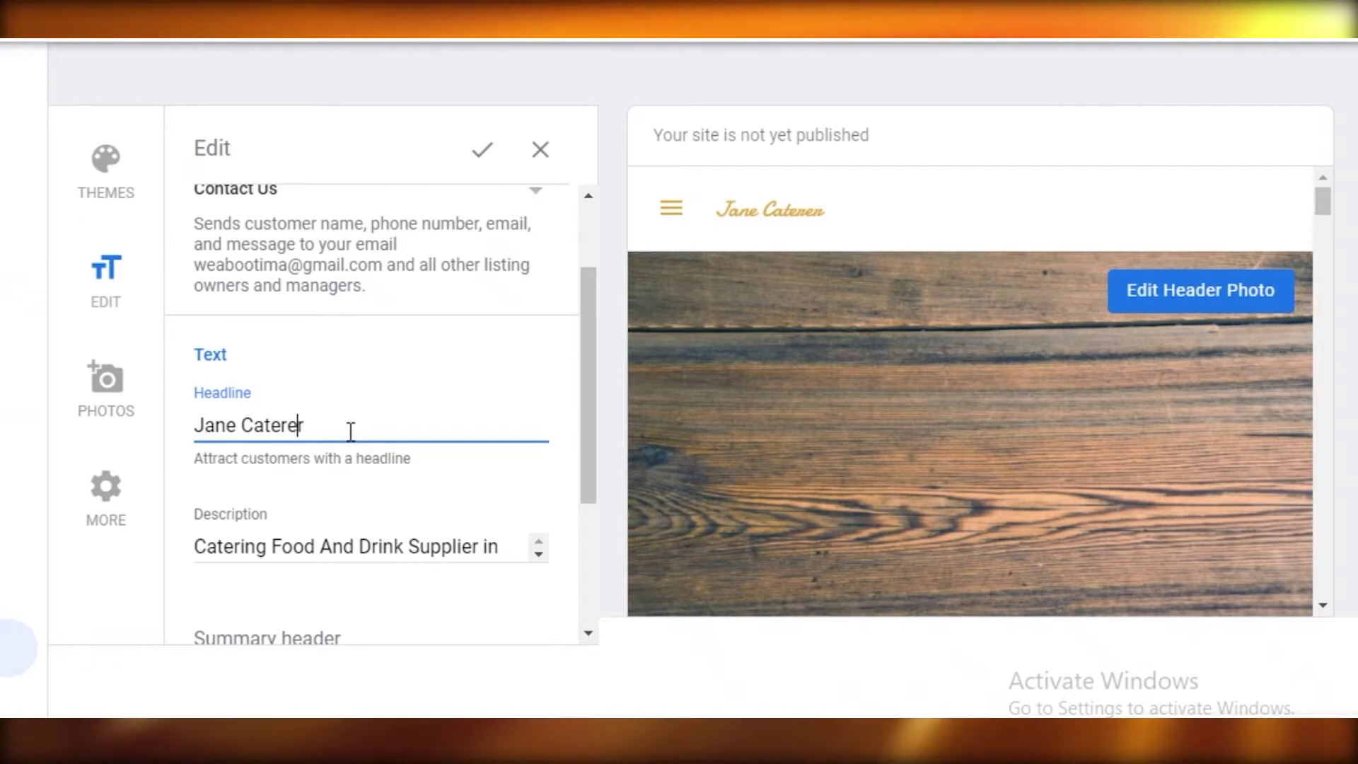
{"action": "key", "text": "Left"}
{"action": "key", "text": "shift+Left"}
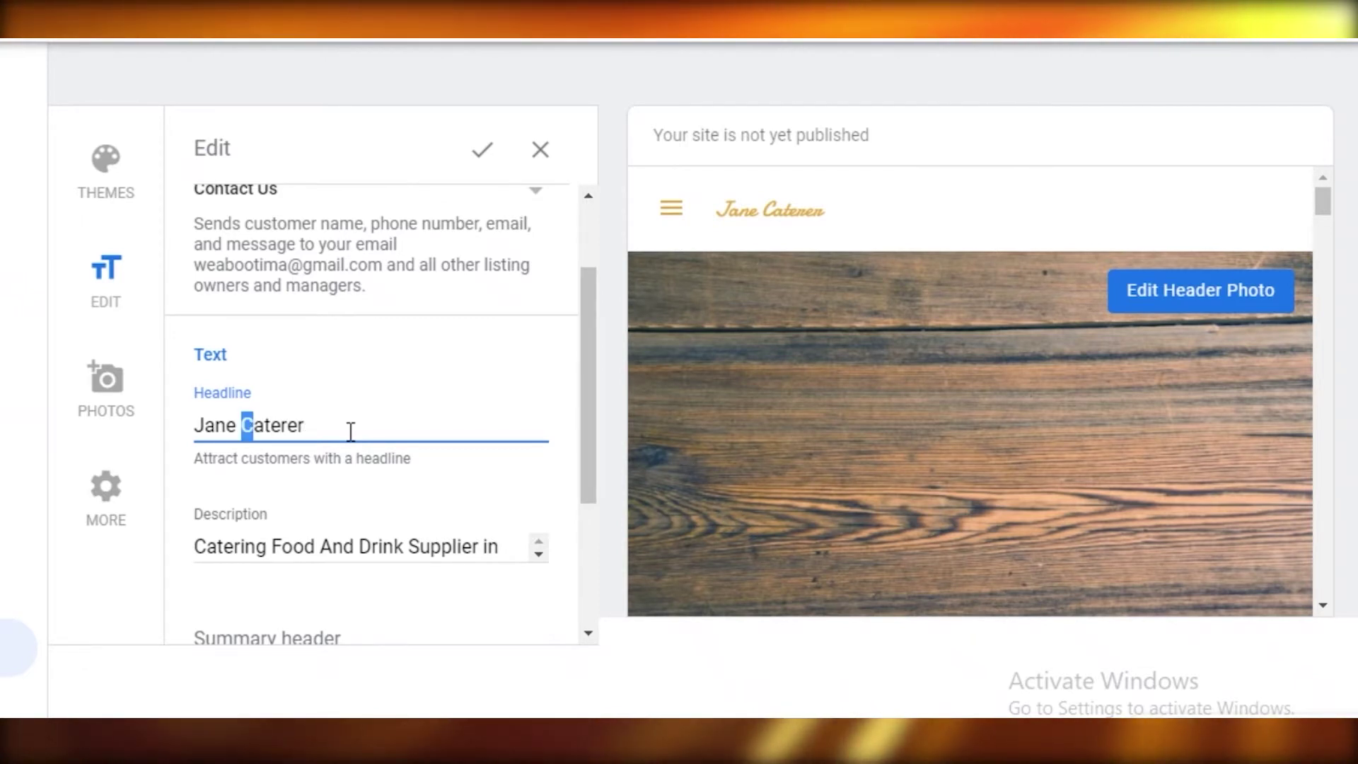
{"action": "key", "text": "Left"}
{"action": "type", "text": "T"}
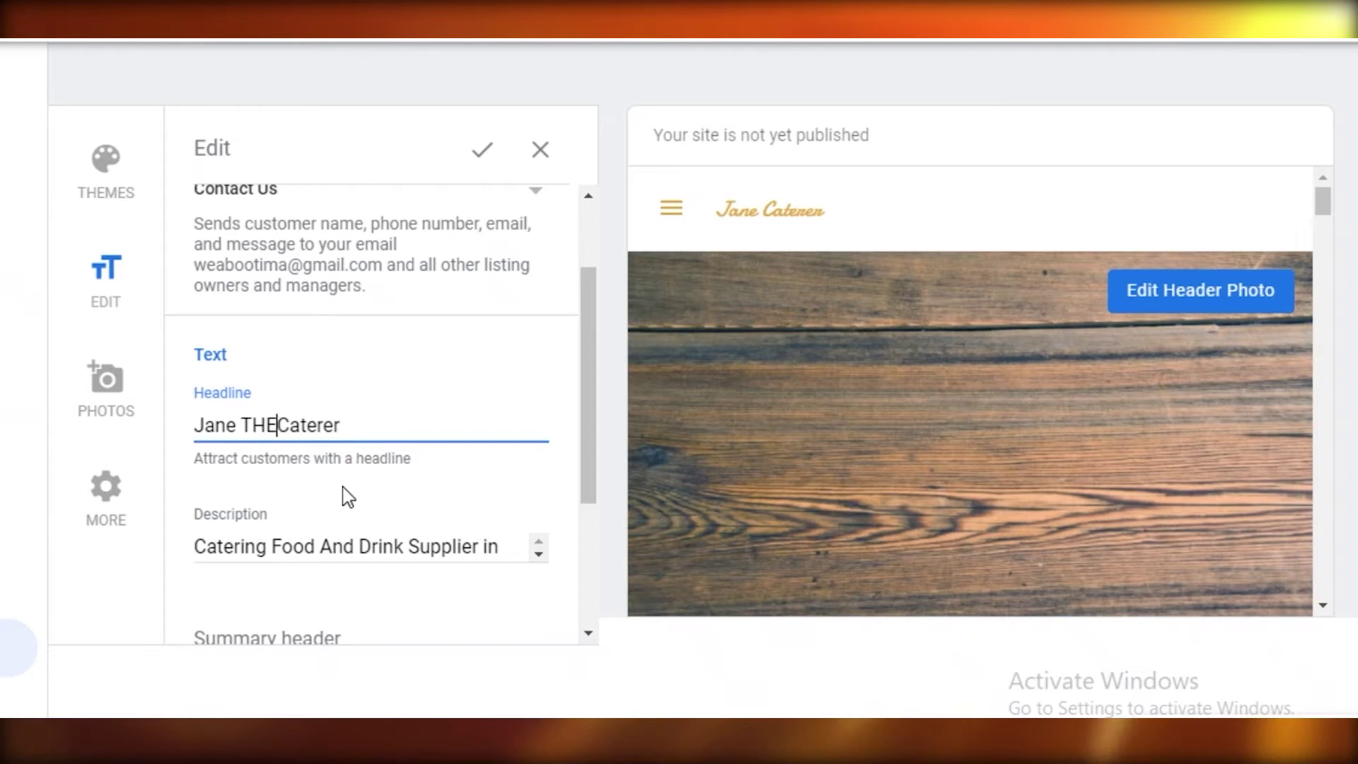
Step: Replace the Description with 'A home based Italian cuisine, by old mama Jane.'
{"action": "scroll", "coordinate": [346, 495], "scroll_direction": "down", "scroll_amount": 2}
{"action": "left_click", "coordinate": [495, 396]}
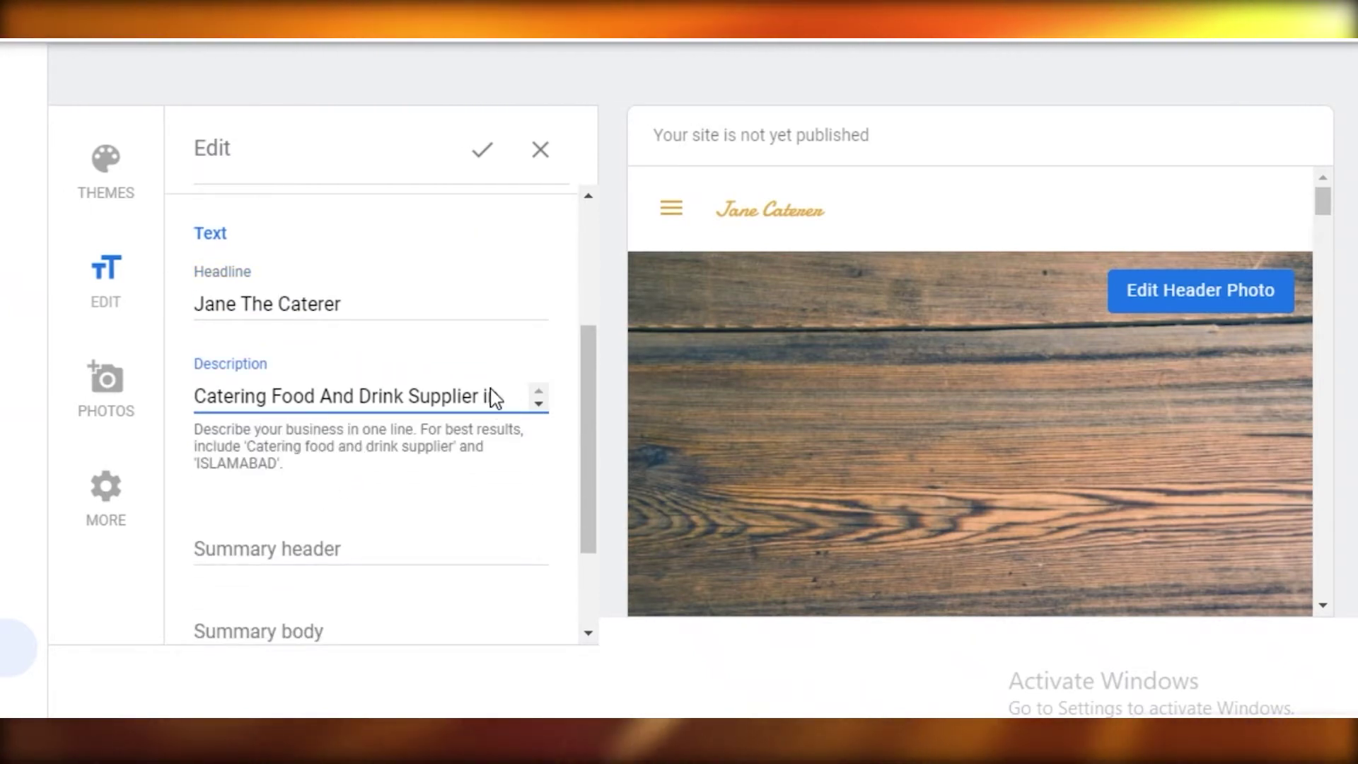
{"action": "left_click_drag", "start_coordinate": [502, 392], "coordinate": [145, 380]}
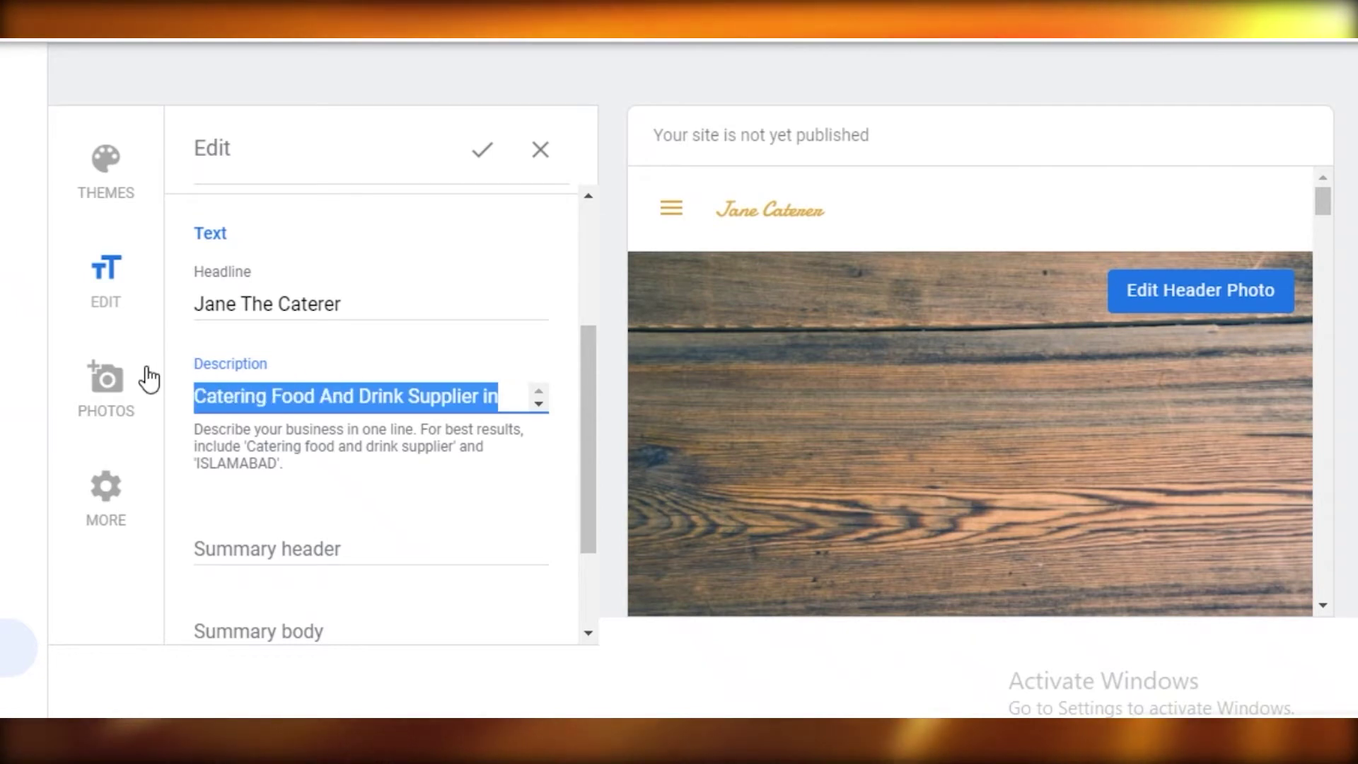
{"action": "scroll", "coordinate": [290, 382], "scroll_direction": "down", "scroll_amount": 2}
{"action": "scroll", "coordinate": [290, 383], "scroll_direction": "up", "scroll_amount": 5}
{"action": "scroll", "coordinate": [503, 552], "scroll_direction": "down", "scroll_amount": 3}
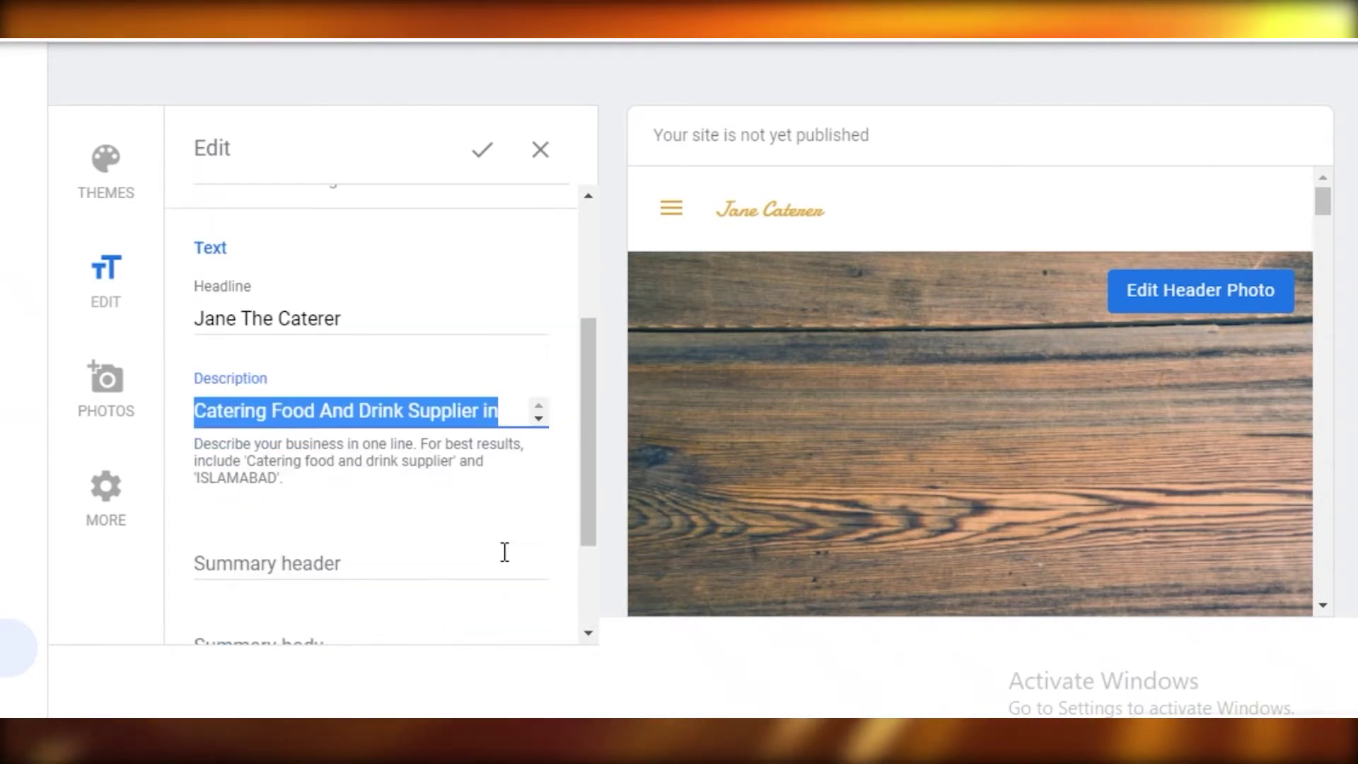
{"action": "left_click", "coordinate": [502, 376]}
{"action": "left_click_drag", "start_coordinate": [502, 375], "coordinate": [353, 388]}
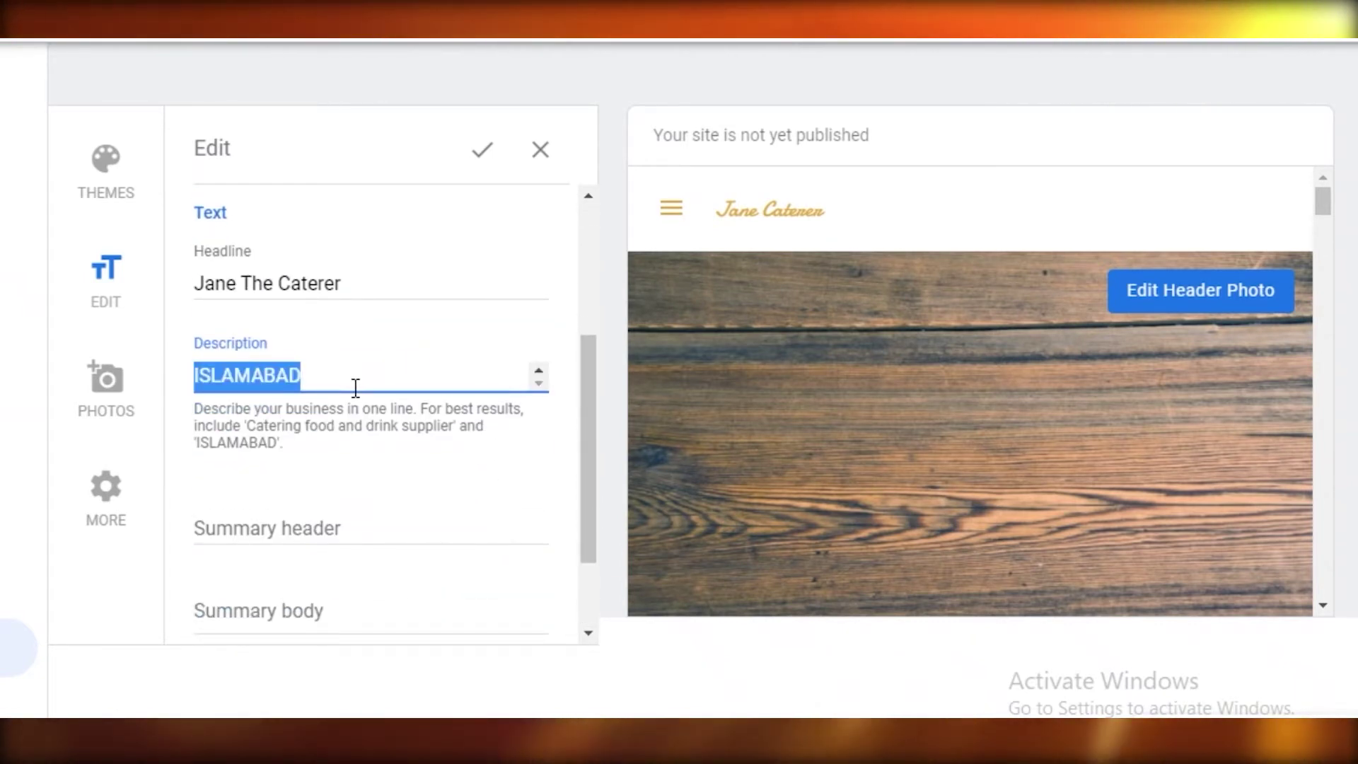
{"action": "key", "text": "BackSpace"}
{"action": "key", "text": "BackSpace"}
{"action": "key", "text": "BackSpace"}
{"action": "key", "text": "BackSpace"}
{"action": "key", "text": "BackSpace"}
{"action": "key", "text": "BackSpace"}
{"action": "key", "text": "BackSpace"}
{"action": "key", "text": "BackSpace"}
{"action": "key", "text": "BackSpace"}
{"action": "key", "text": "BackSpace"}
{"action": "key", "text": "BackSpace"}
{"action": "key", "text": "BackSpace"}
{"action": "key", "text": "BackSpace"}
{"action": "key", "text": "BackSpace"}
{"action": "key", "text": "BackSpace"}
{"action": "key", "text": "BackSpace"}
{"action": "key", "text": "BackSpace"}
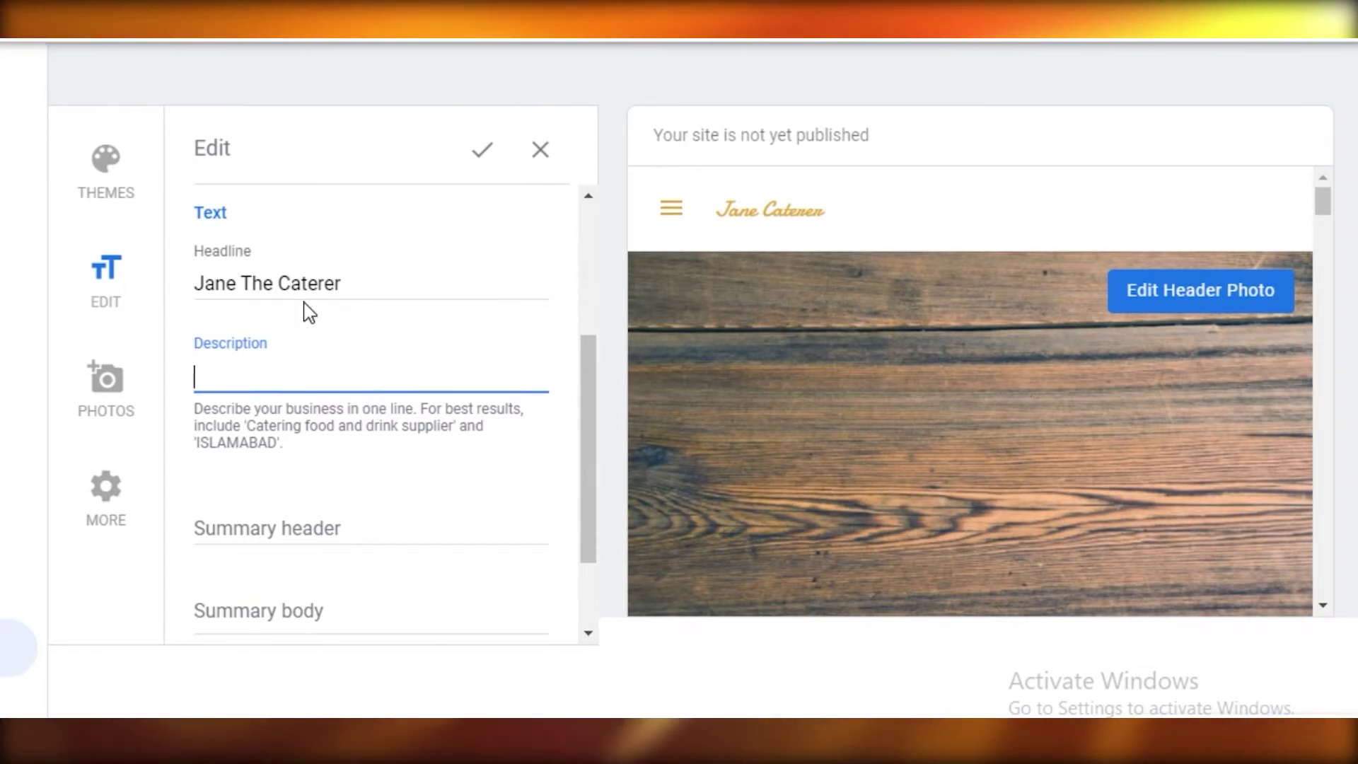
{"action": "type", "text": "A home based Italian cuisine, by old mama Jane."}
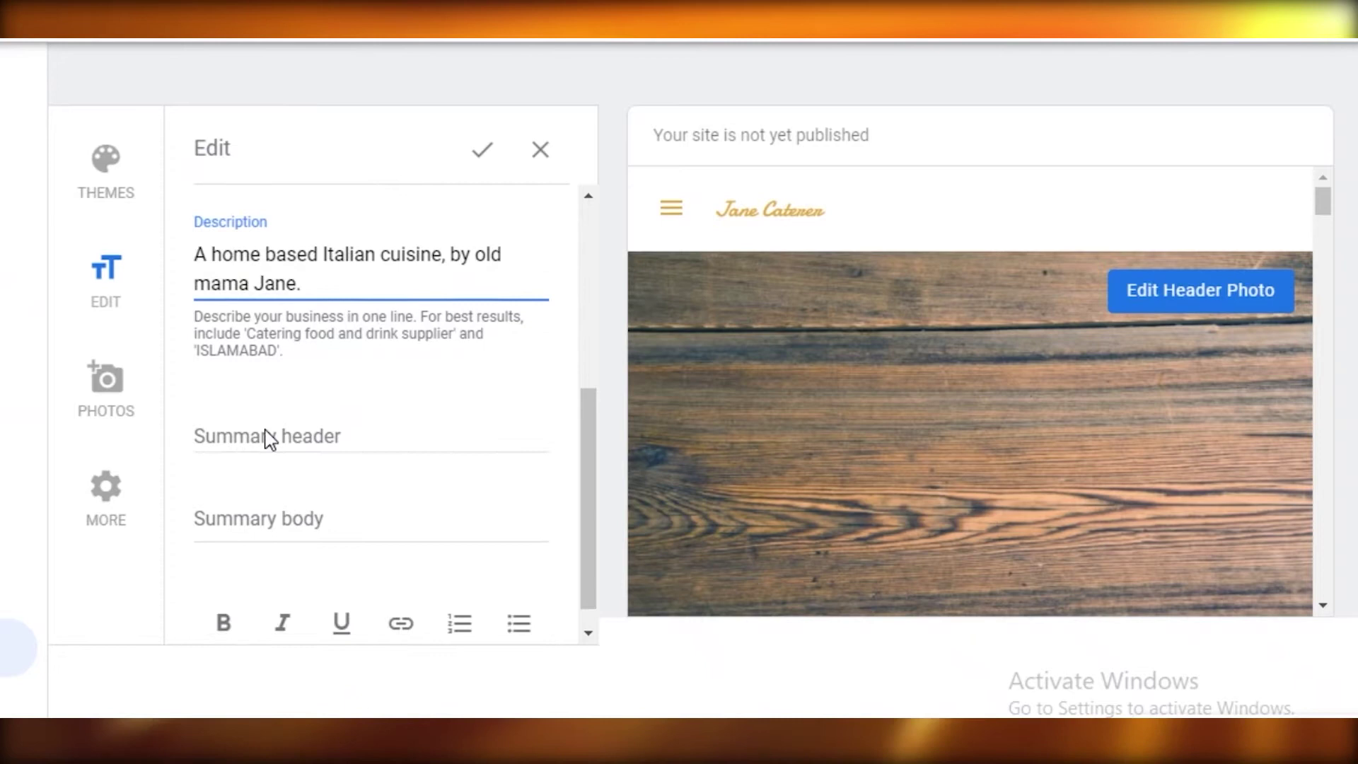
Step: Remove the leading 'A' from the Description, typing 'H' in its place
{"action": "left_click", "coordinate": [315, 433]}
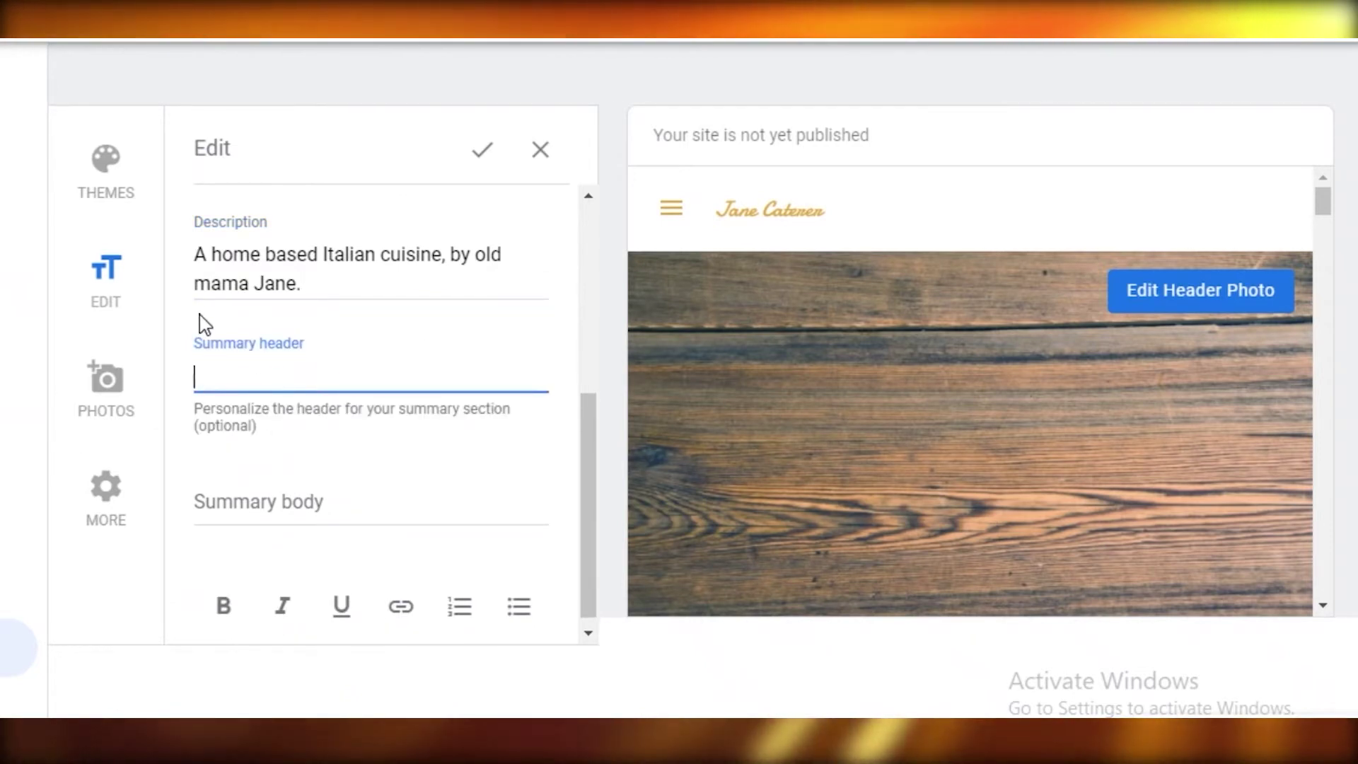
{"action": "scroll", "coordinate": [919, 386], "scroll_direction": "down", "scroll_amount": 5}
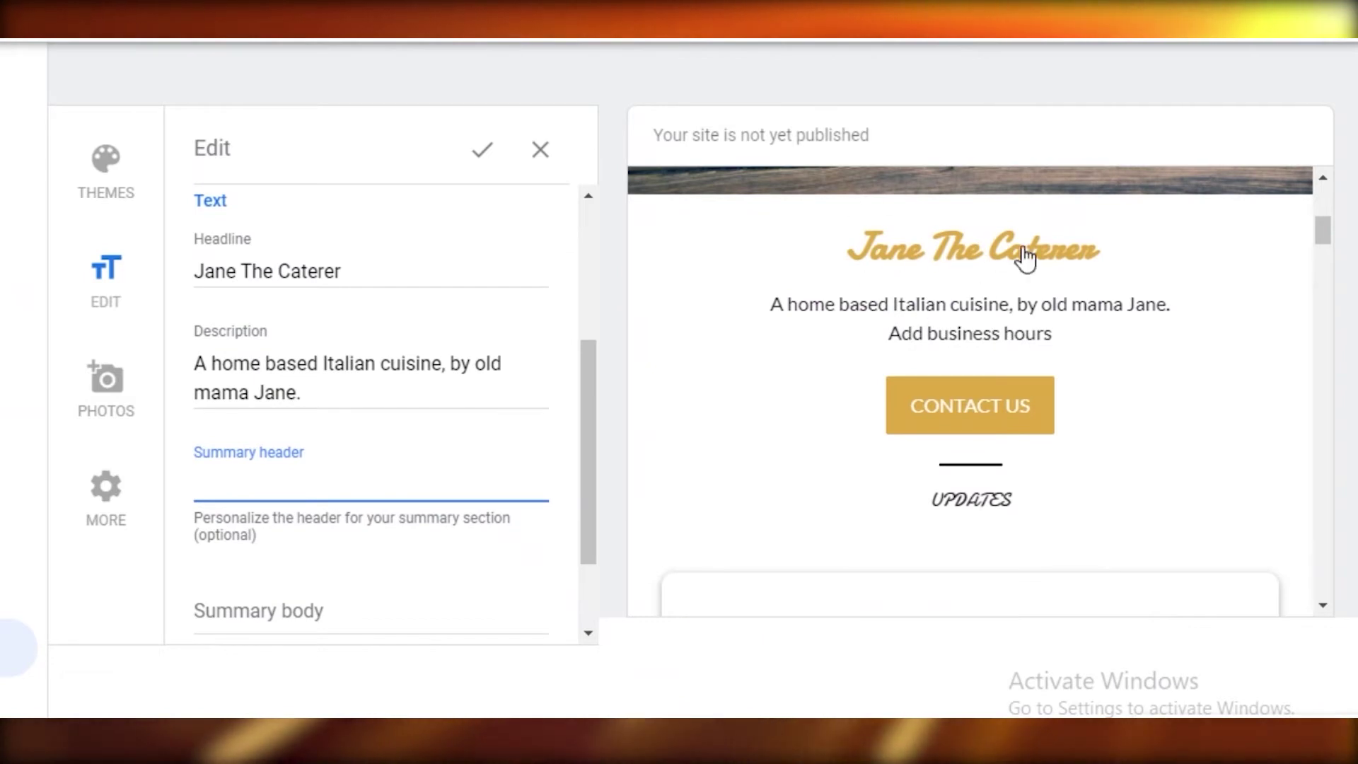
{"action": "left_click", "coordinate": [827, 324]}
{"action": "key", "text": "Delete"}
{"action": "key", "text": "Delete"}
{"action": "key", "text": "Delete"}
{"action": "type", "text": "H"}
{"action": "key", "text": "End"}
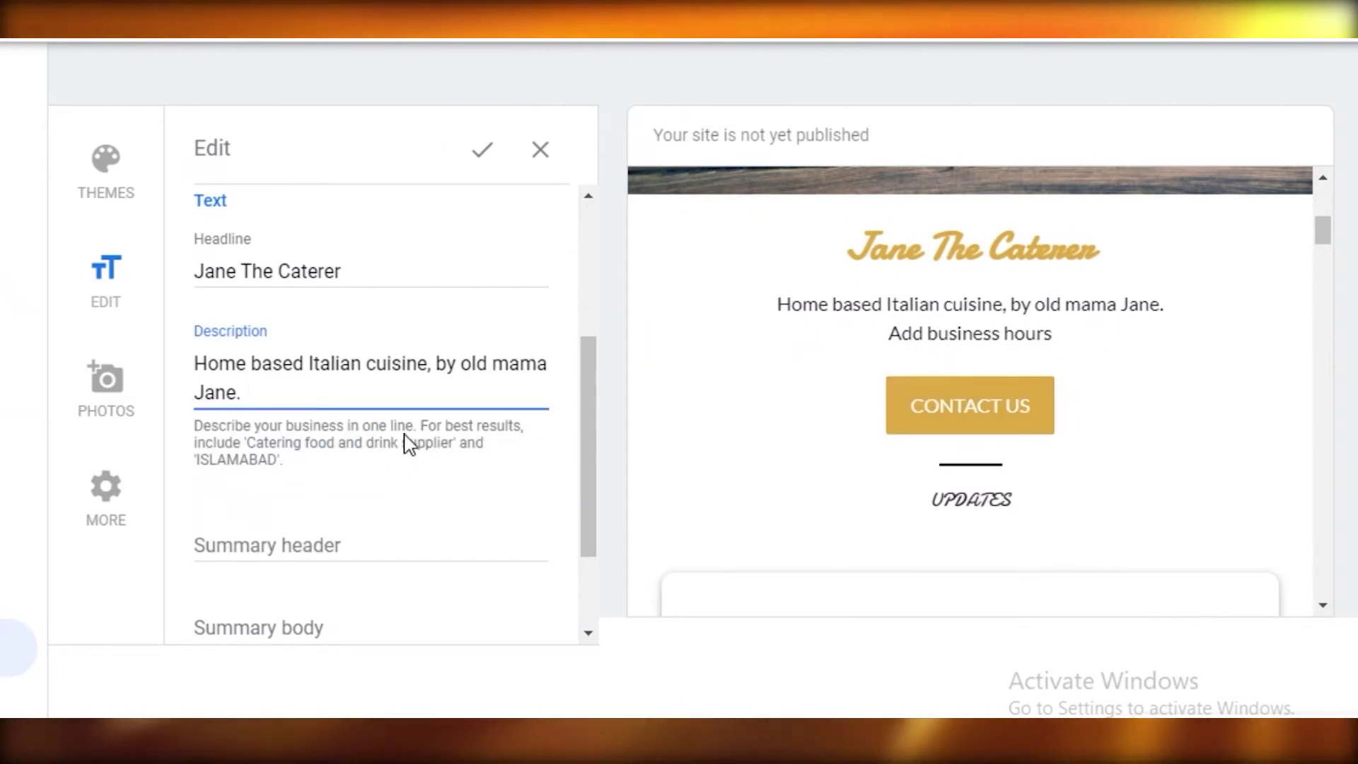
{"action": "scroll", "coordinate": [404, 439], "scroll_direction": "down", "scroll_amount": 2}
Step: Enter the summary header 'Fresh food to your table everyday.'
{"action": "left_click", "coordinate": [304, 427]}
{"action": "scroll", "coordinate": [1085, 358], "scroll_direction": "down", "scroll_amount": 8}
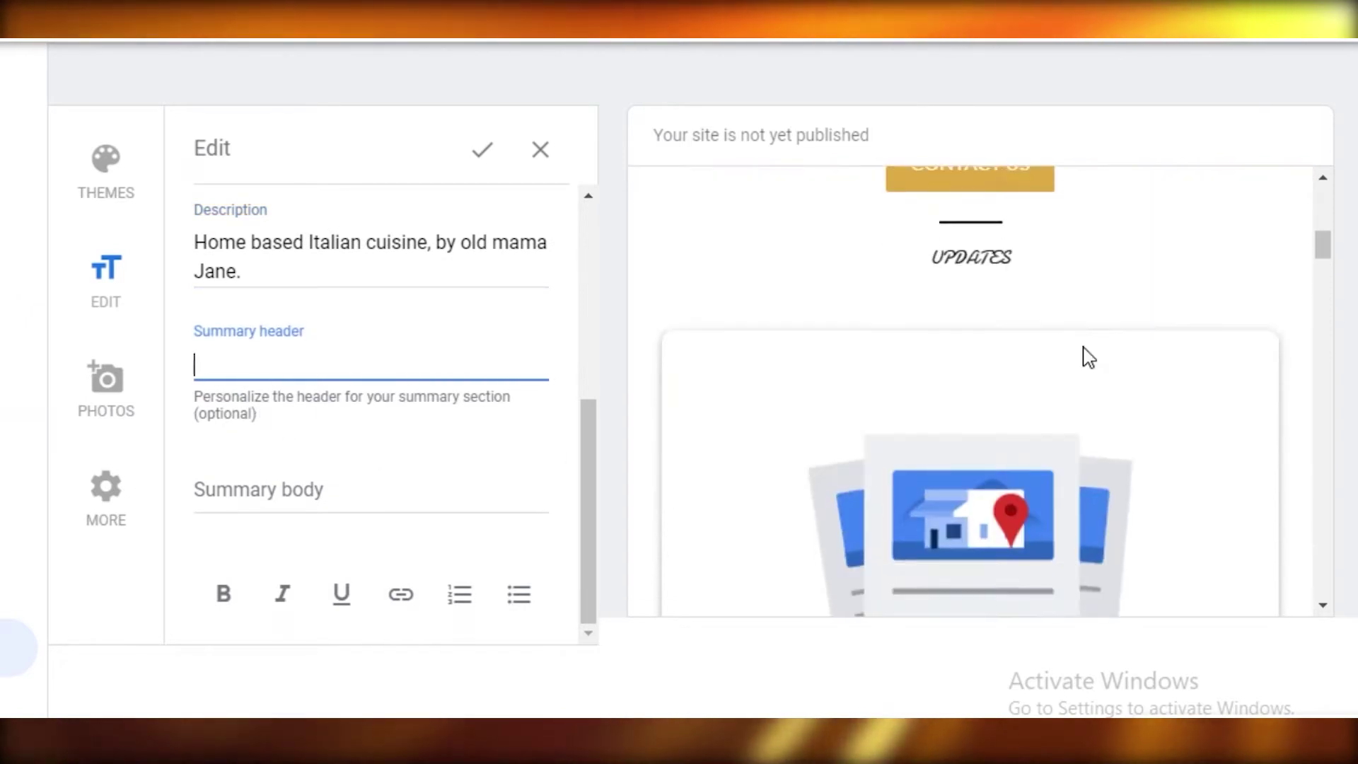
{"action": "scroll", "coordinate": [354, 452], "scroll_direction": "up", "scroll_amount": 2}
{"action": "scroll", "coordinate": [357, 548], "scroll_direction": "down", "scroll_amount": 1}
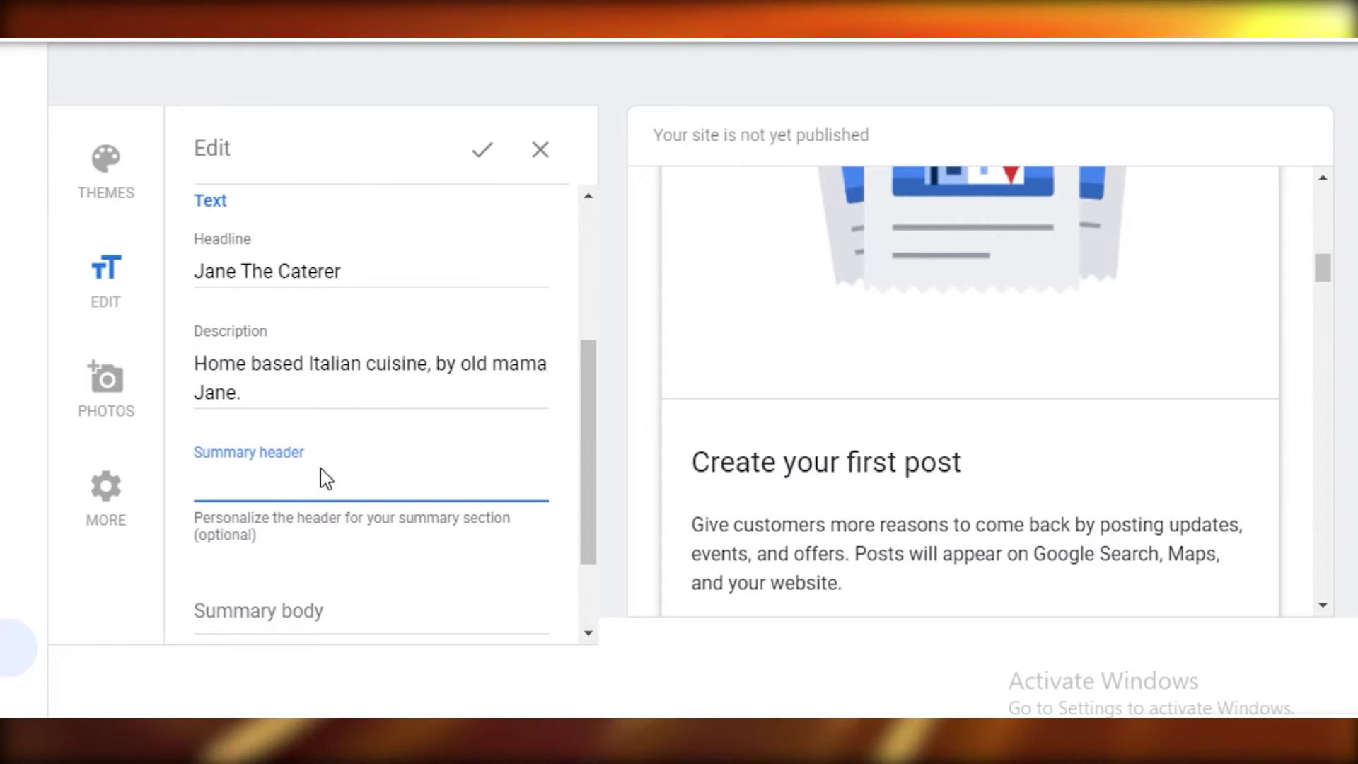
{"action": "type", "text": "food to"}
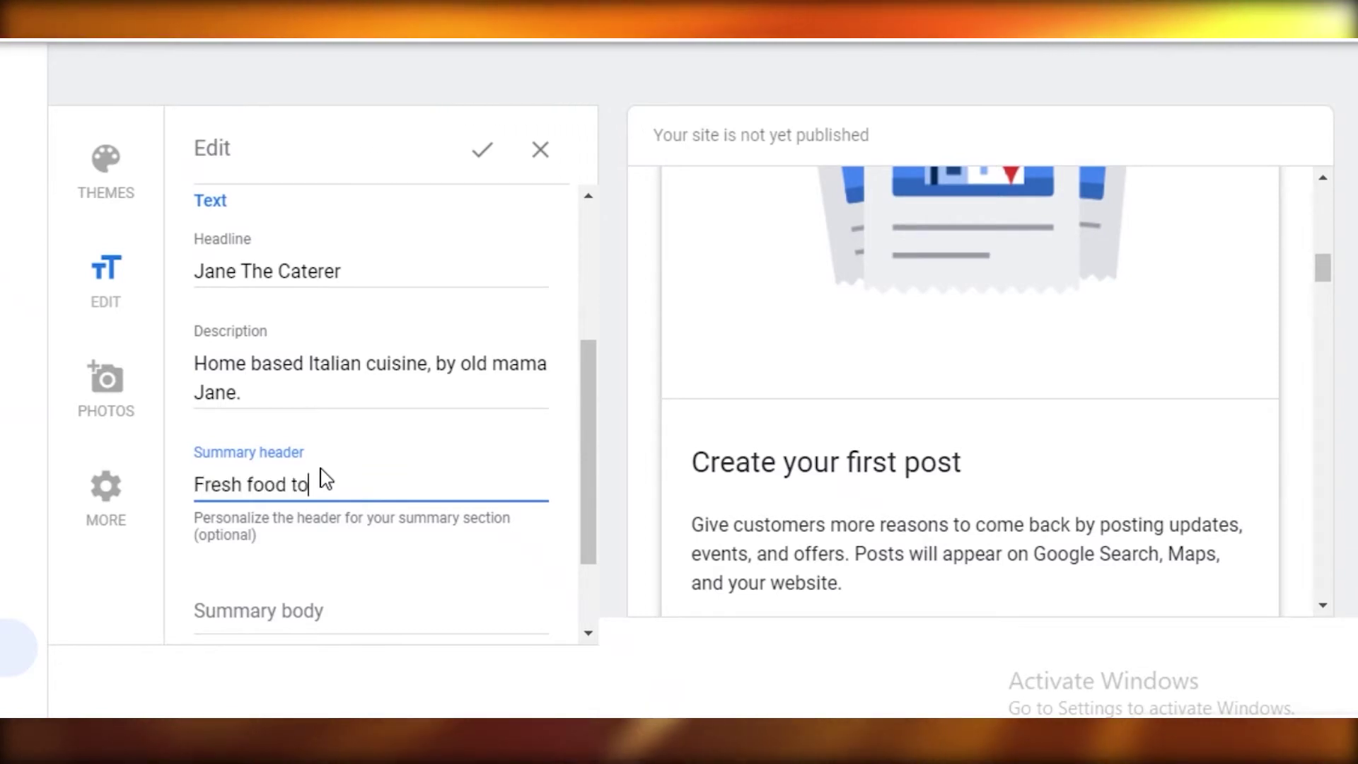
{"action": "type", "text": " your tab"}
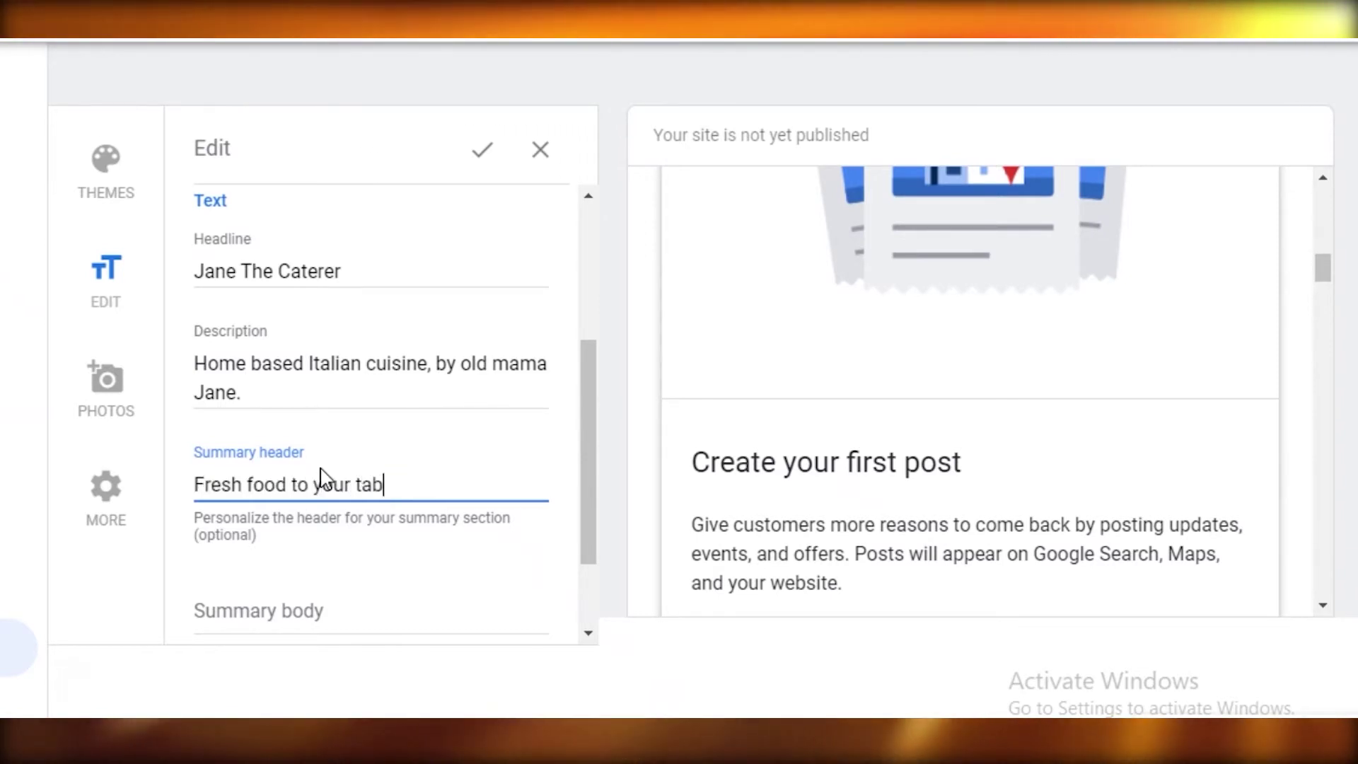
{"action": "type", "text": "le everyday."}
Step: Write the summary body starting 'Jane C' plus the pasted local-farm paragraph, and save the text
{"action": "left_click", "coordinate": [302, 613]}
{"action": "type", "text": "Jane CAt"}
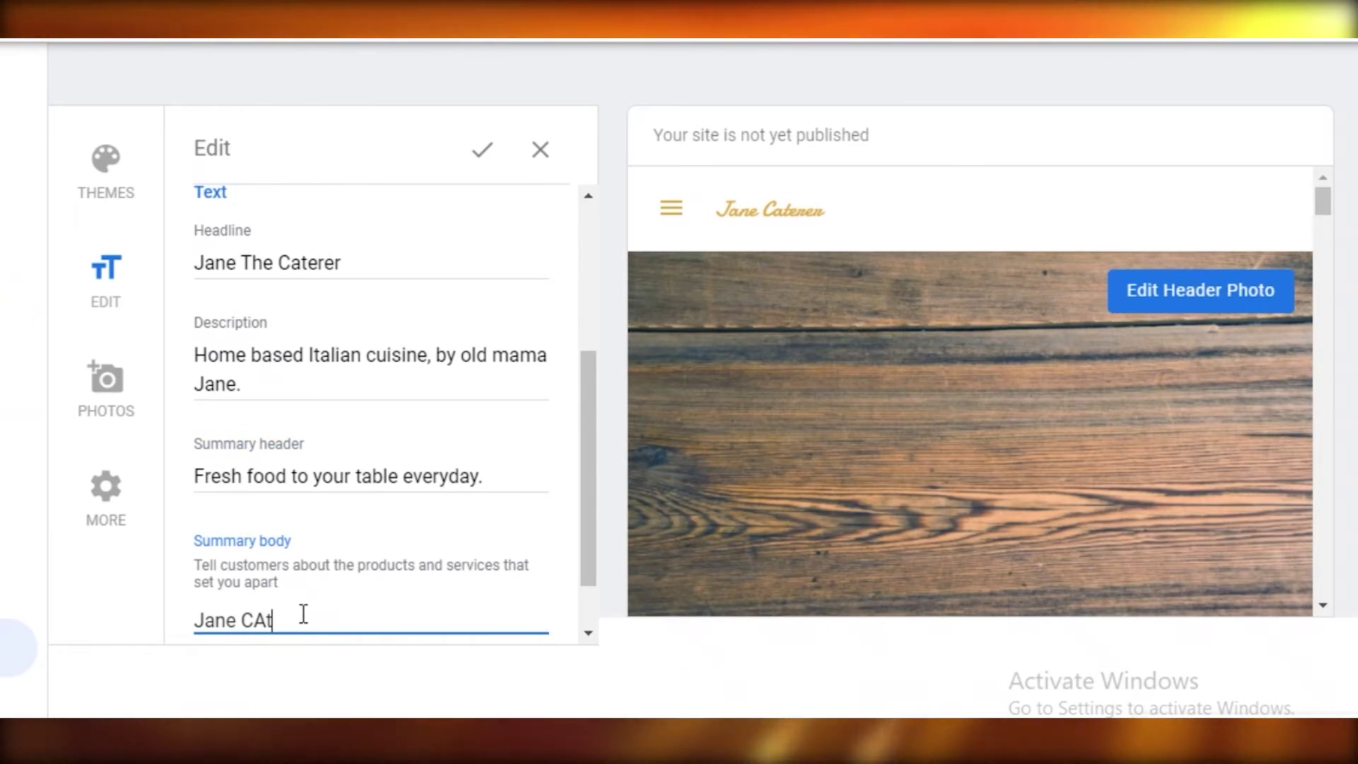
{"action": "key", "text": "BackSpace"}
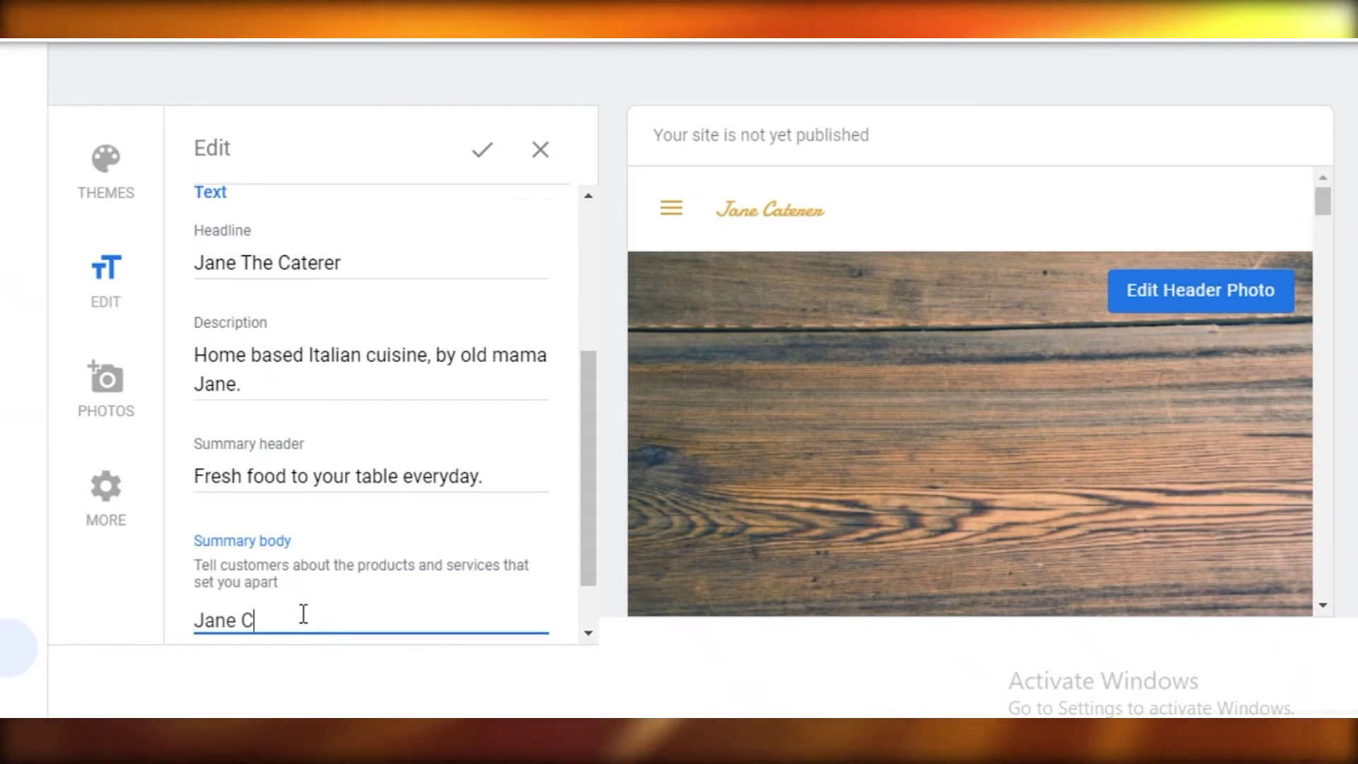
{"action": "type", "text": "Catering provides you with a healthy and nutritious meal everyday. We pride ourselves with getting local ingredients and the freshest farm vegetables."}
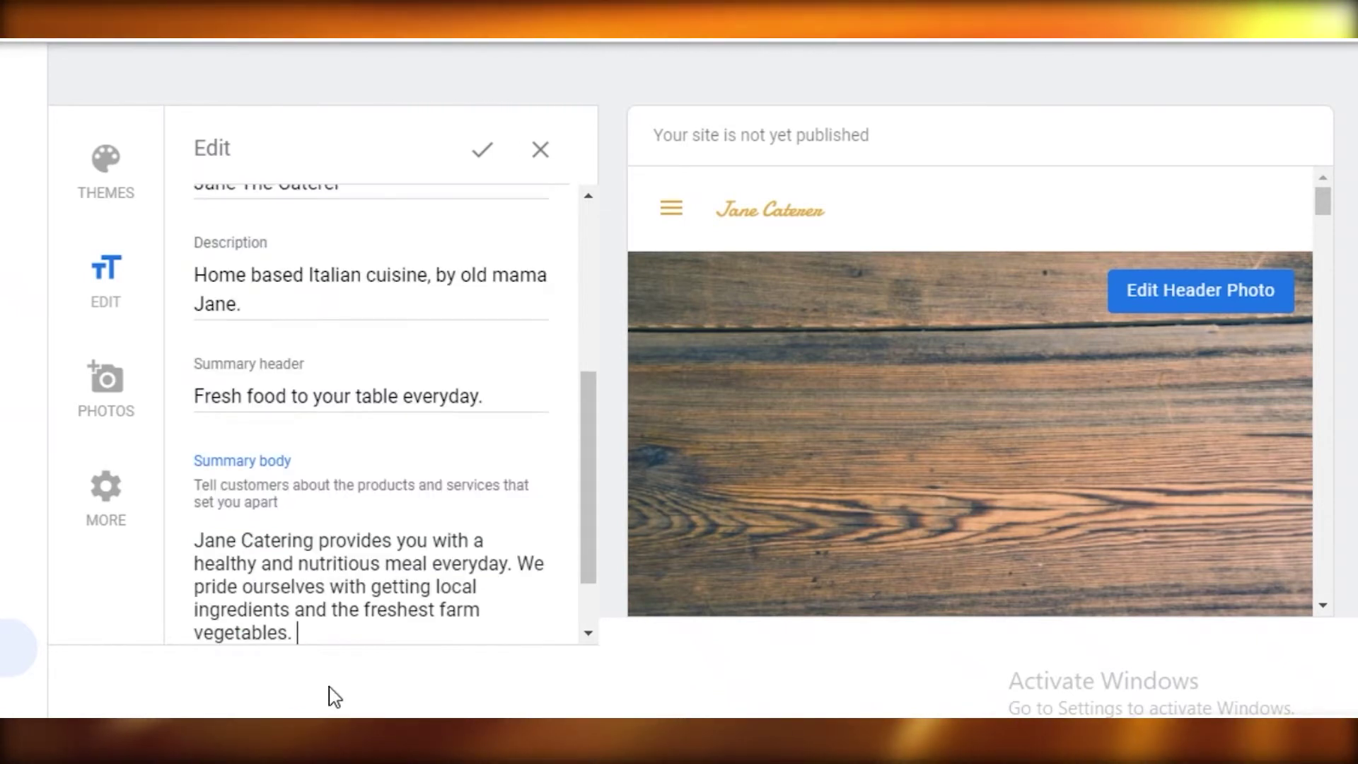
{"action": "left_click", "coordinate": [451, 503]}
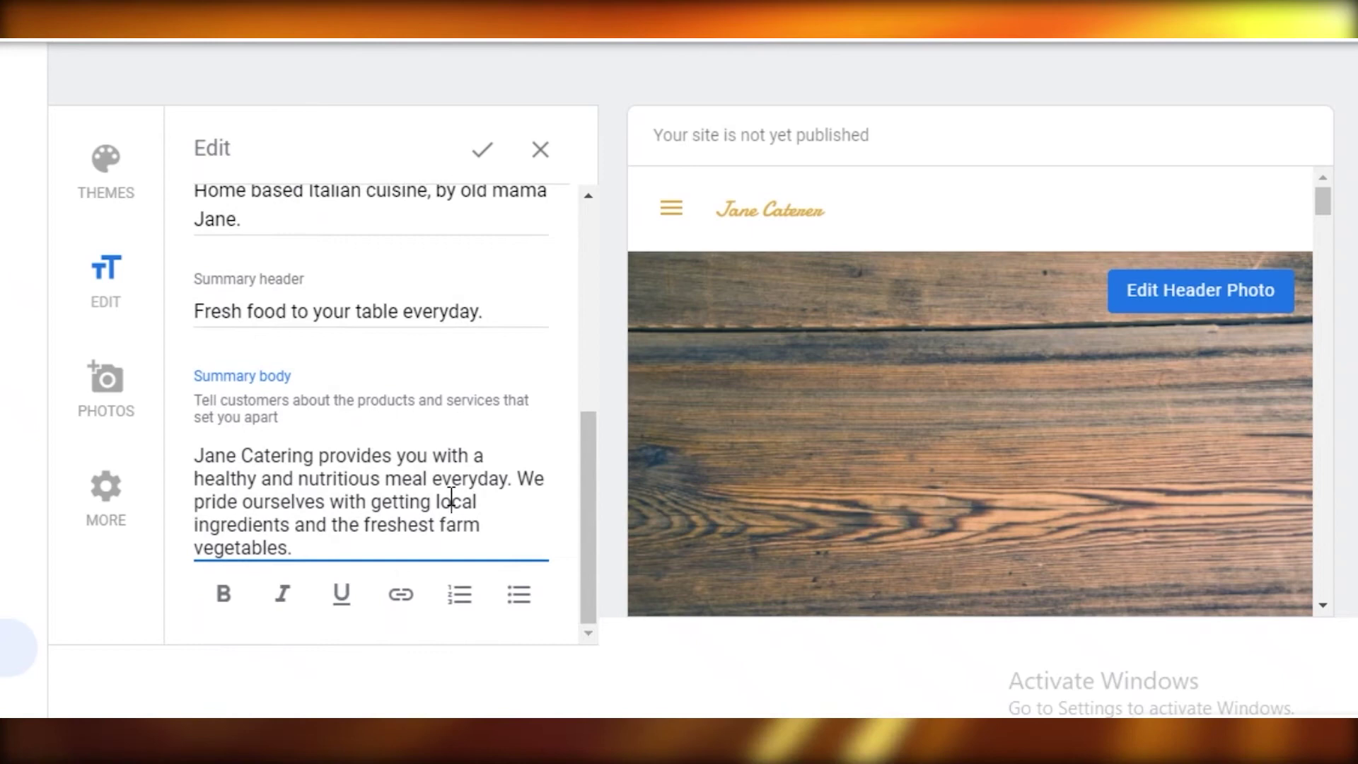
{"action": "left_click", "coordinate": [482, 157]}
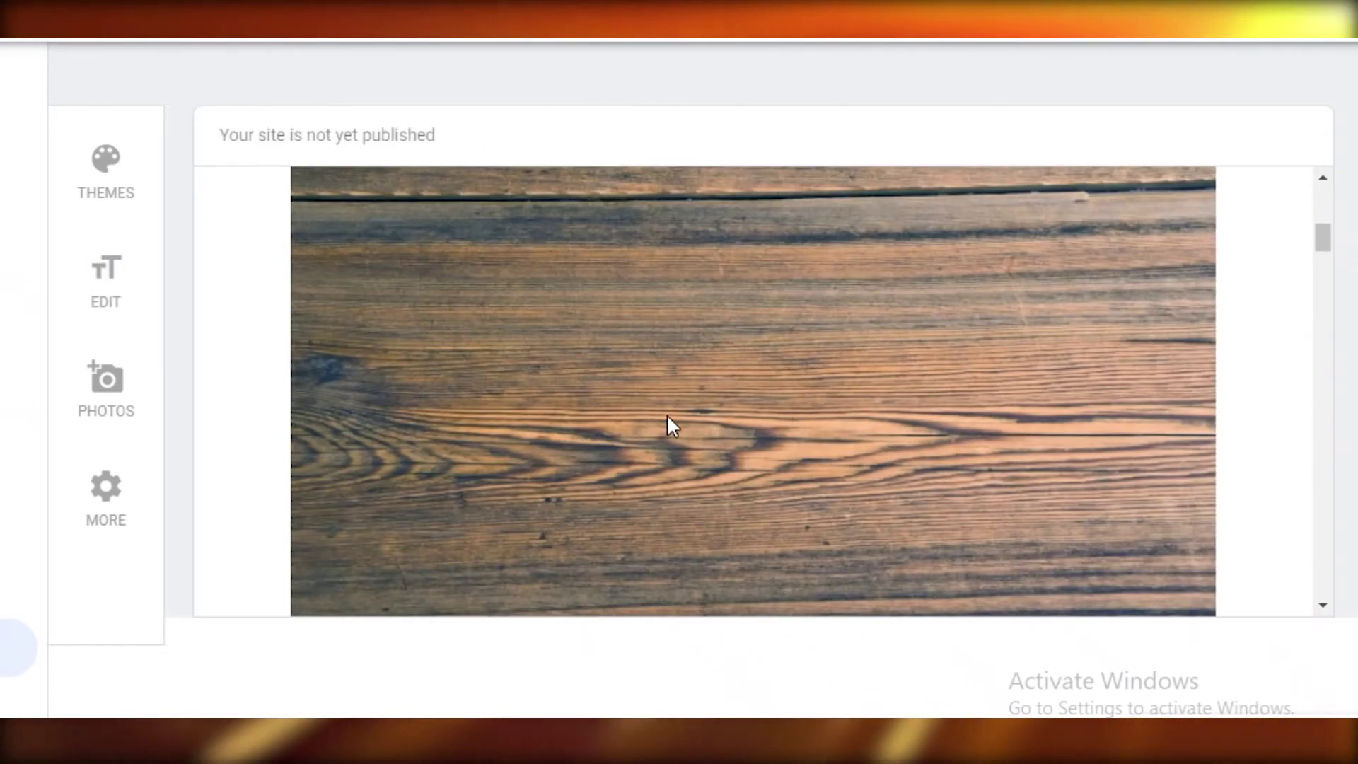
{"action": "scroll", "coordinate": [866, 343], "scroll_direction": "down", "scroll_amount": 10}
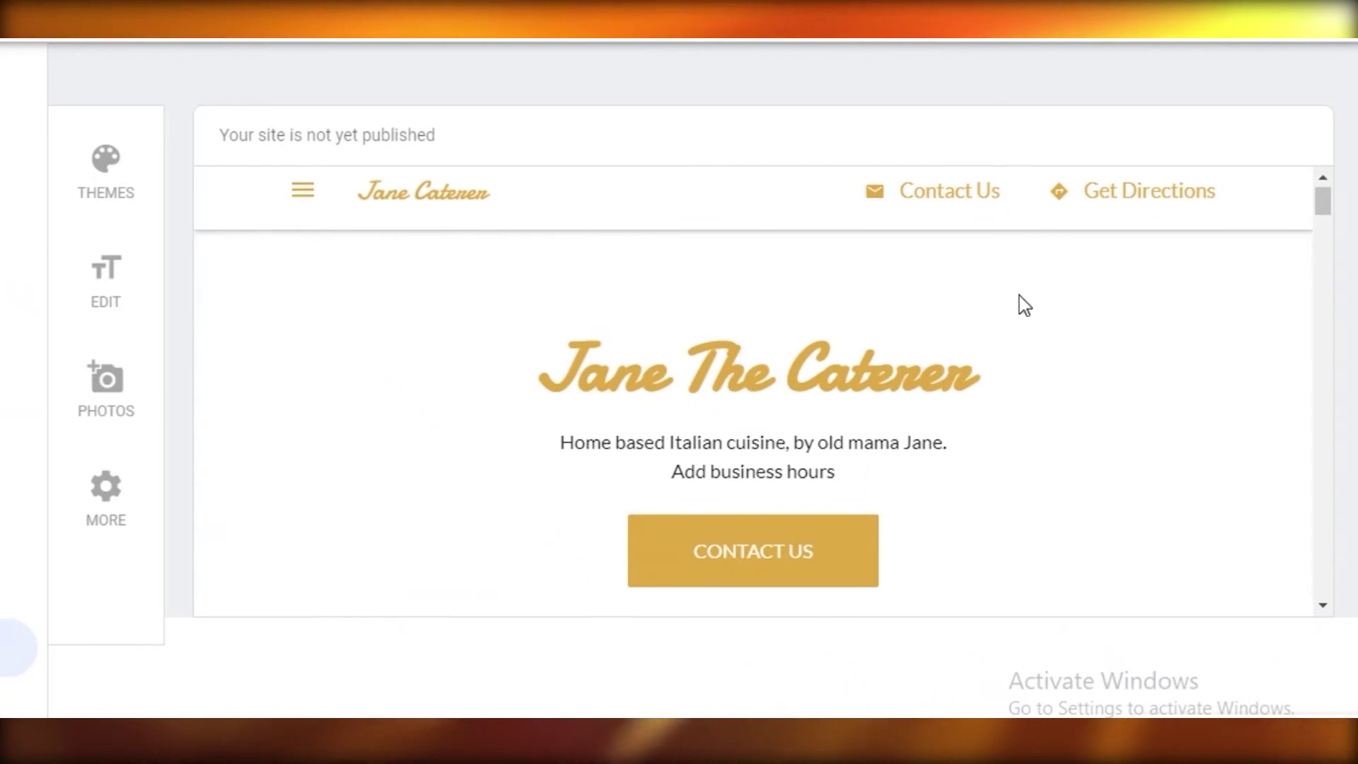
Step: Reopen the EDIT panel and scroll the preview back up to the header photo
{"action": "scroll", "coordinate": [745, 409], "scroll_direction": "down", "scroll_amount": 5}
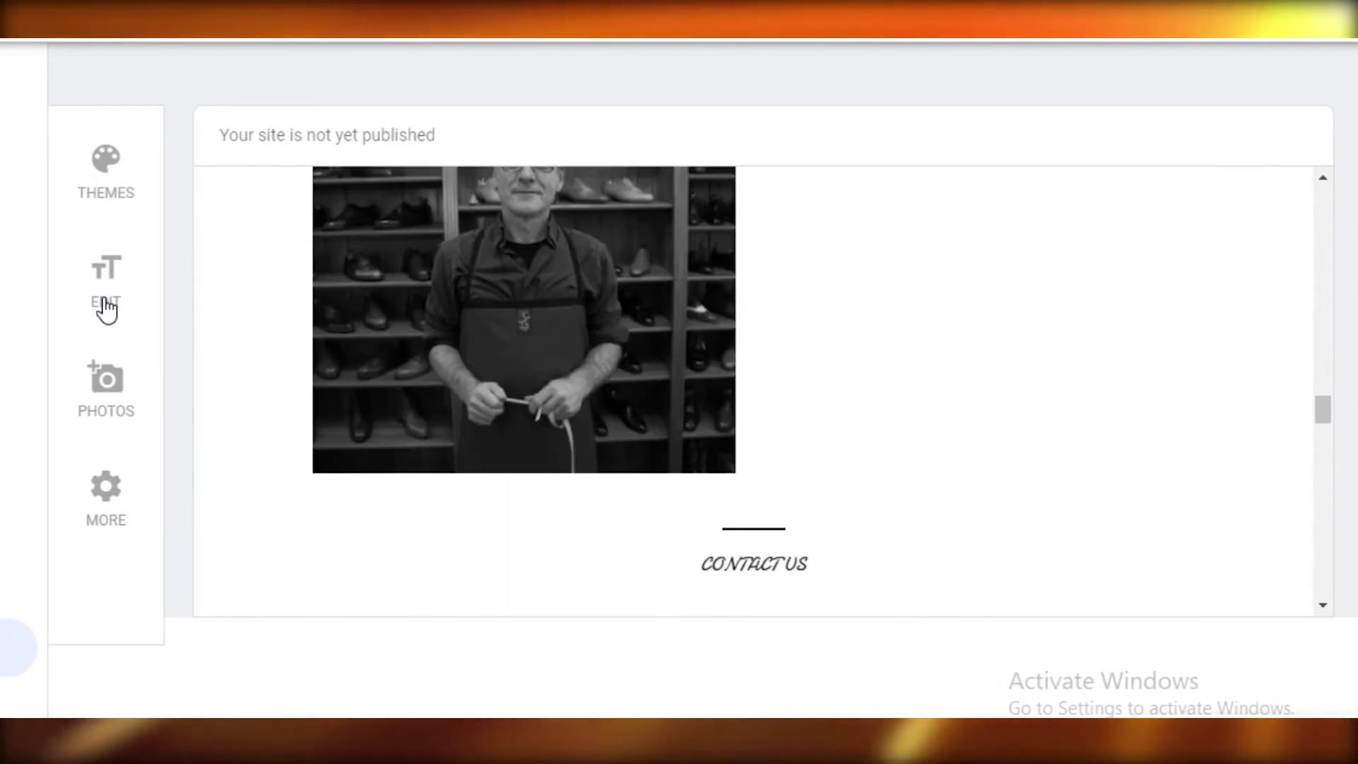
{"action": "left_click", "coordinate": [101, 300]}
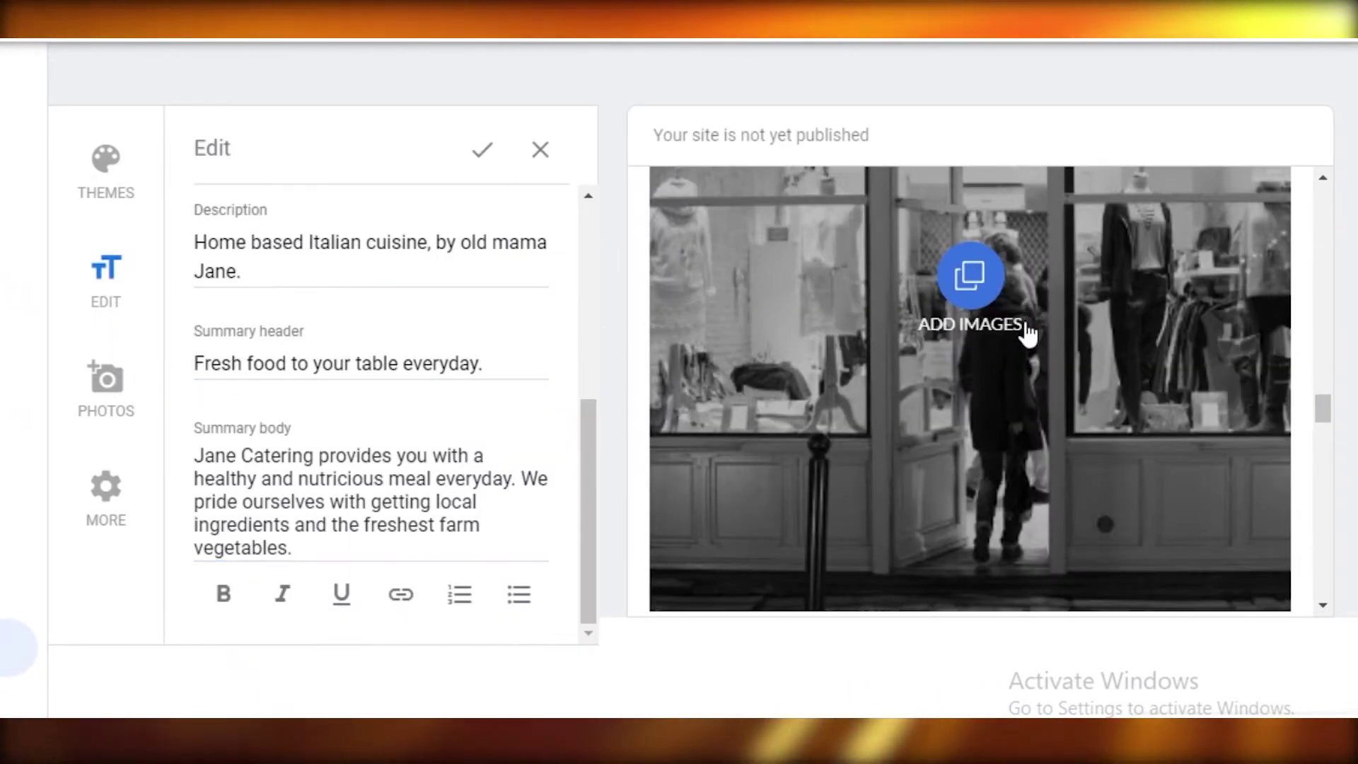
{"action": "scroll", "coordinate": [1027, 332], "scroll_direction": "up", "scroll_amount": 15}
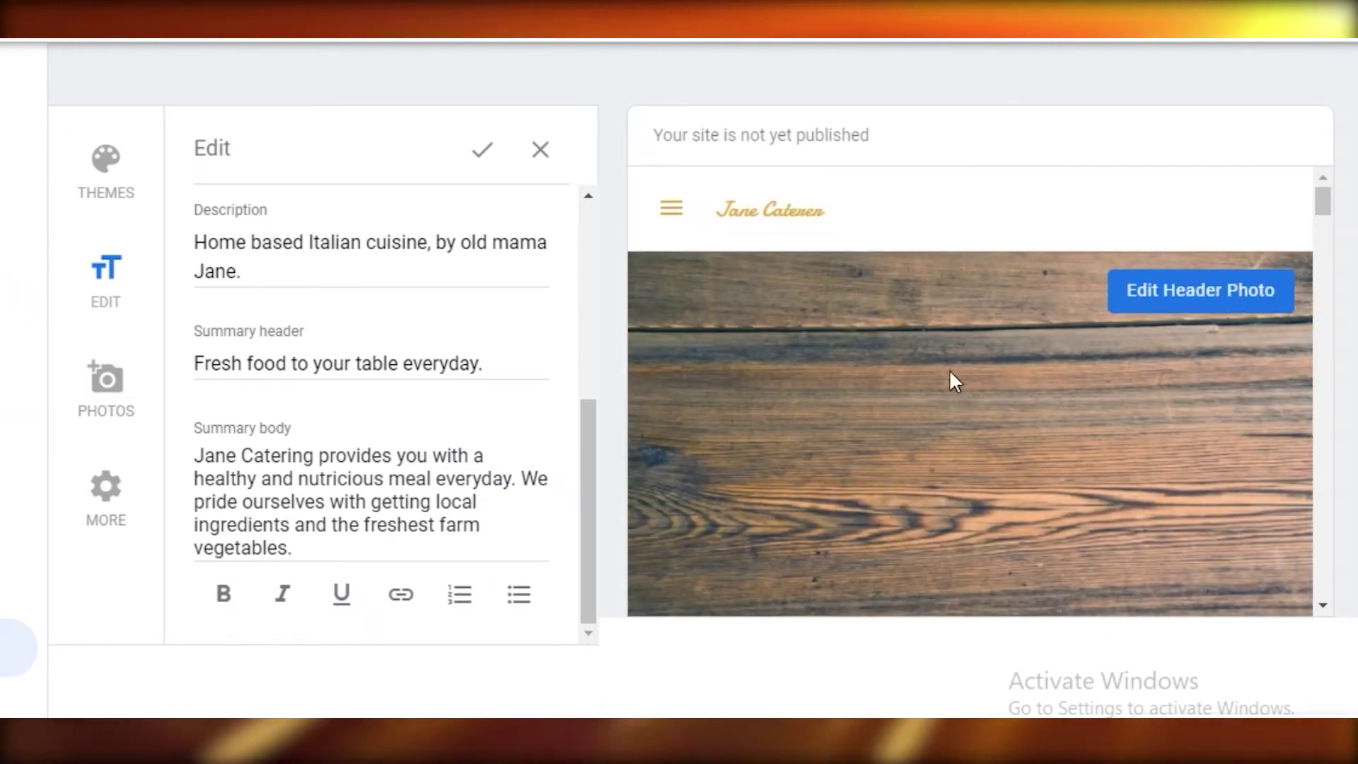
{"action": "scroll", "coordinate": [1033, 395], "scroll_direction": "down", "scroll_amount": 3}
{"action": "scroll", "coordinate": [889, 370], "scroll_direction": "up", "scroll_amount": 3}
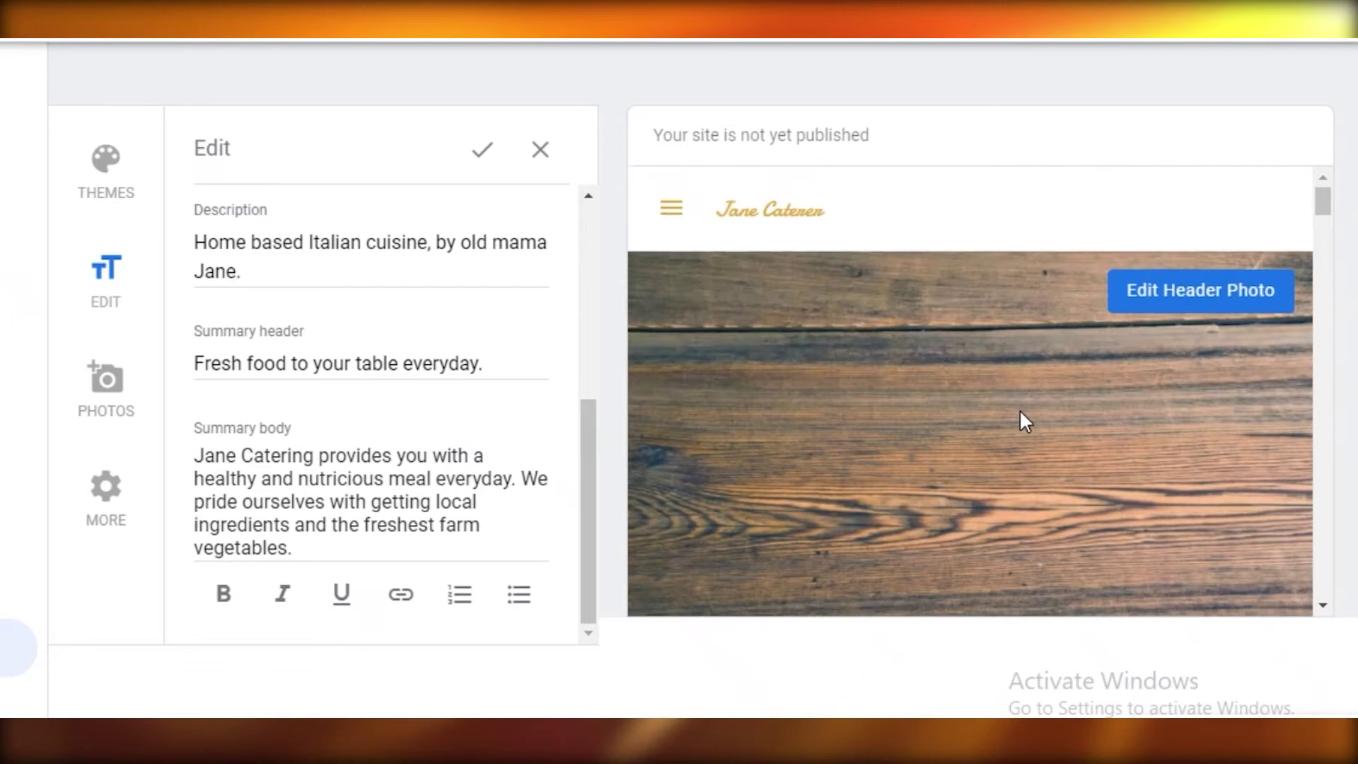
{"action": "scroll", "coordinate": [1021, 418], "scroll_direction": "down", "scroll_amount": 1}
{"action": "scroll", "coordinate": [1095, 482], "scroll_direction": "up", "scroll_amount": 1}
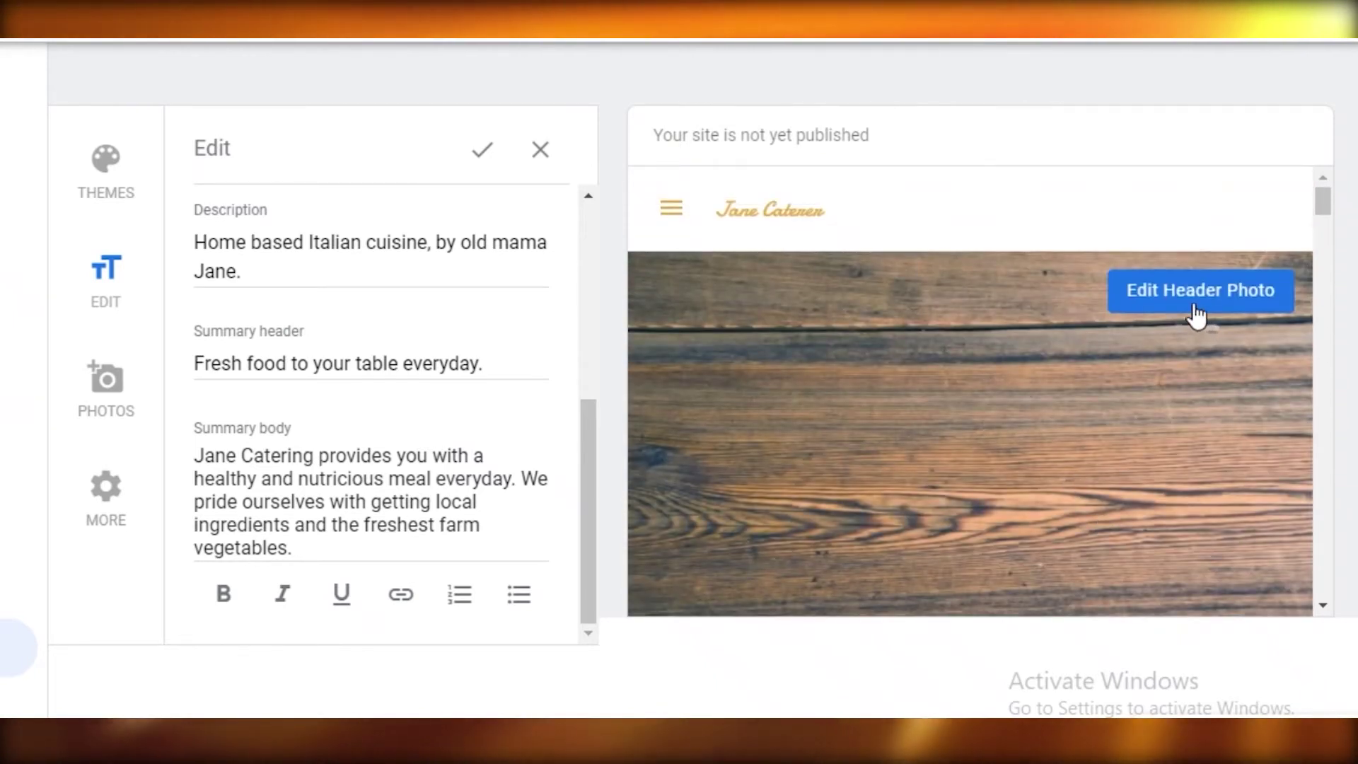
Step: Upload 'download (1)' from Downloads as the new lasagna header photo
{"action": "left_click", "coordinate": [1151, 315]}
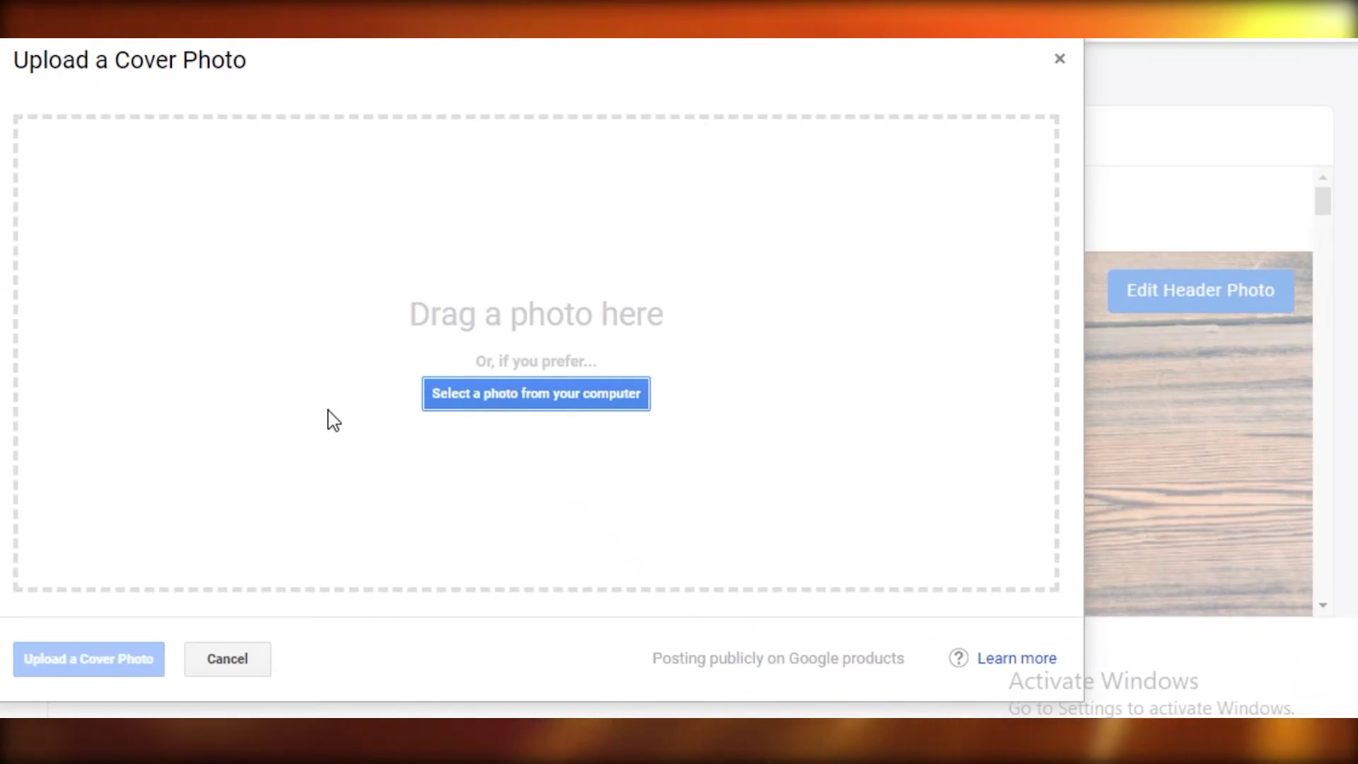
{"action": "left_click", "coordinate": [502, 401]}
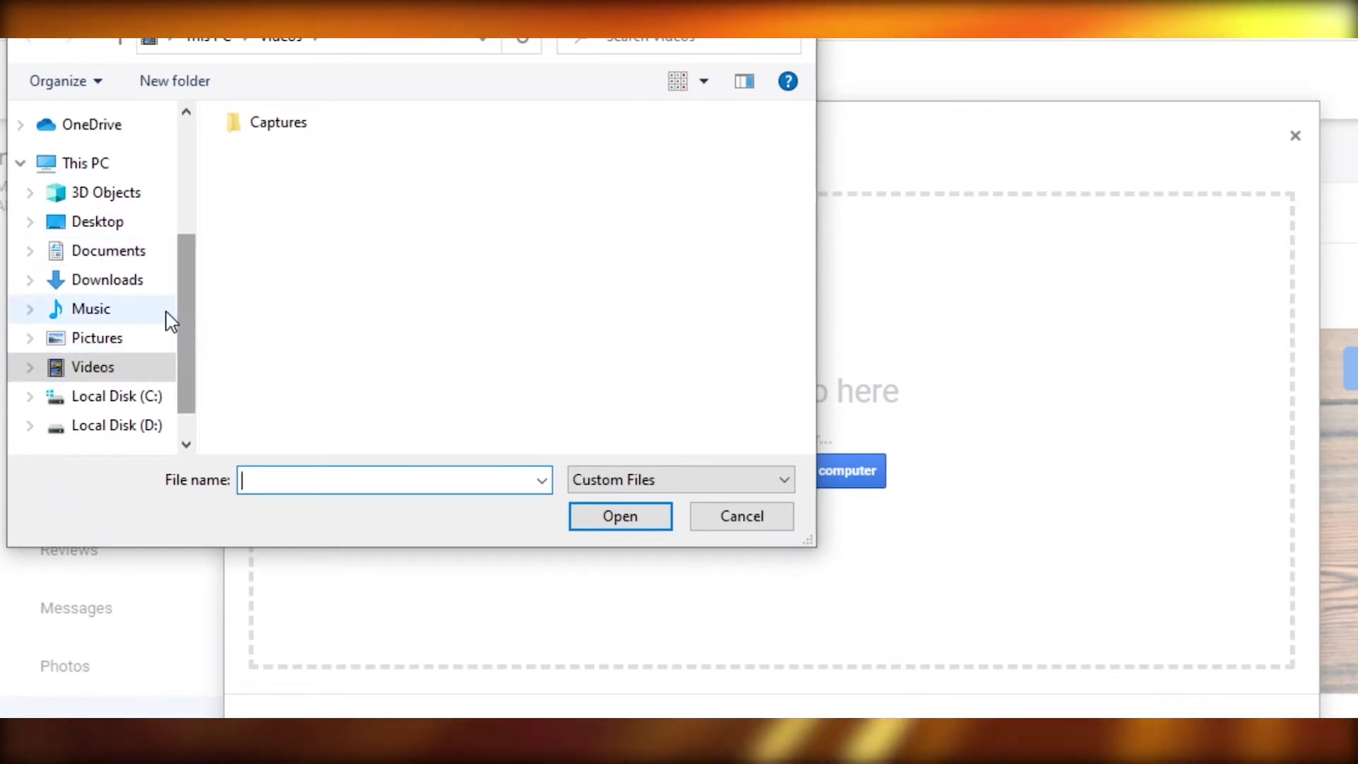
{"action": "left_click", "coordinate": [106, 283]}
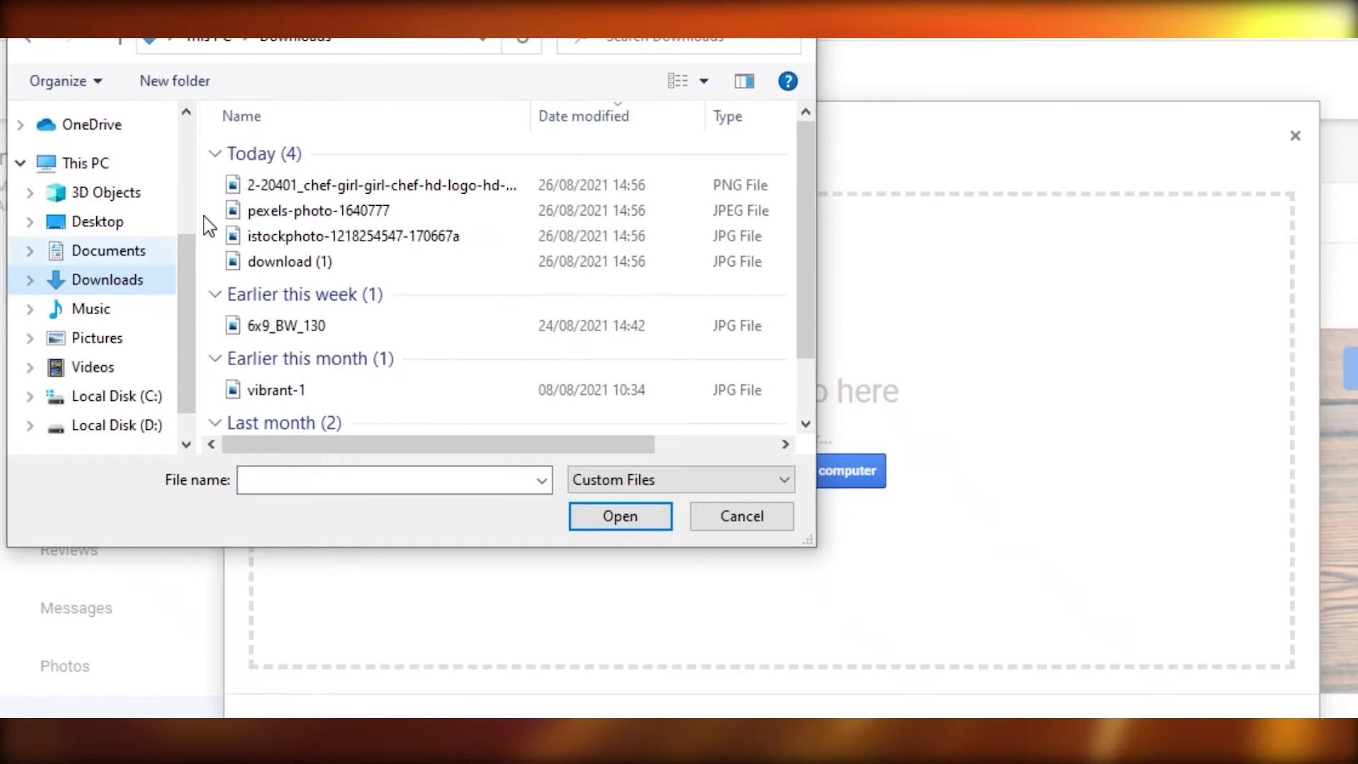
{"action": "double_click", "coordinate": [258, 264]}
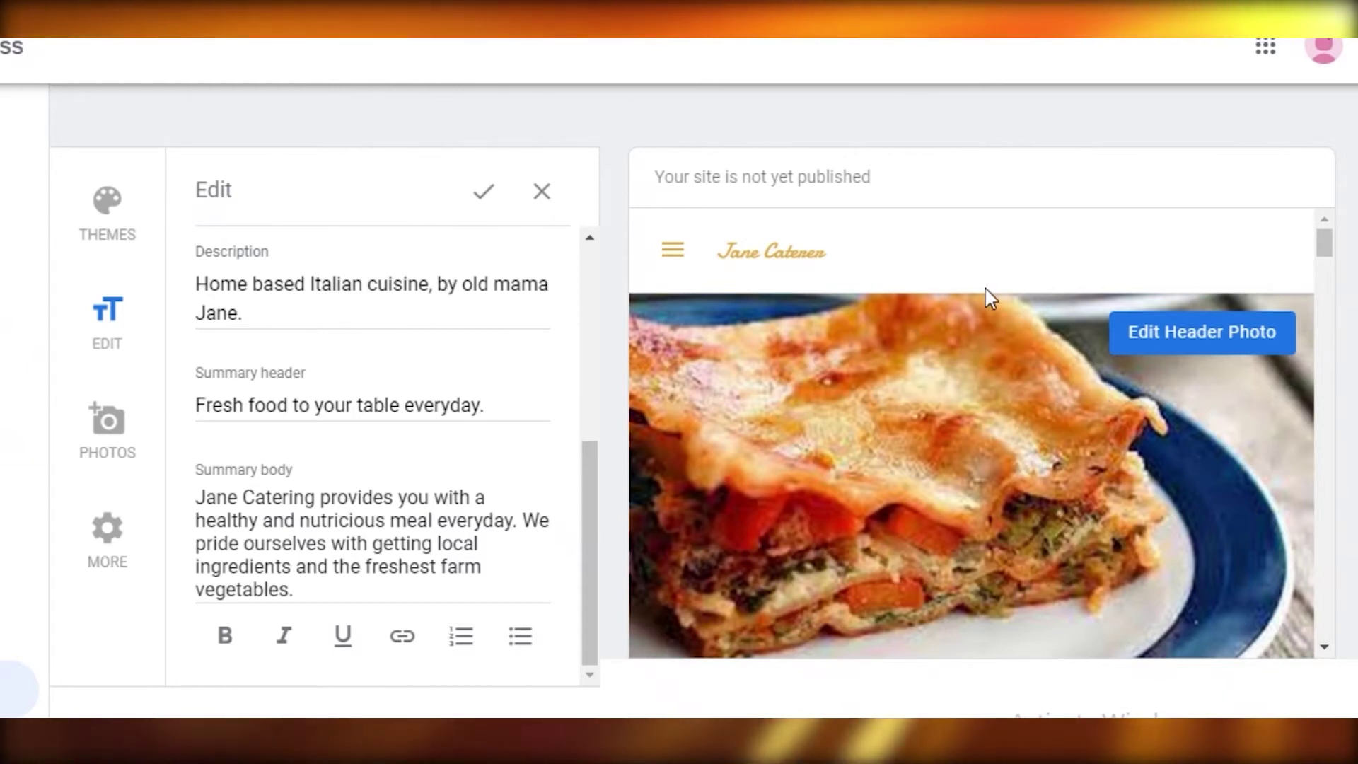
Step: Upload the pexels and istockphoto food pictures from Downloads into the site gallery
{"action": "scroll", "coordinate": [948, 342], "scroll_direction": "down", "scroll_amount": 5}
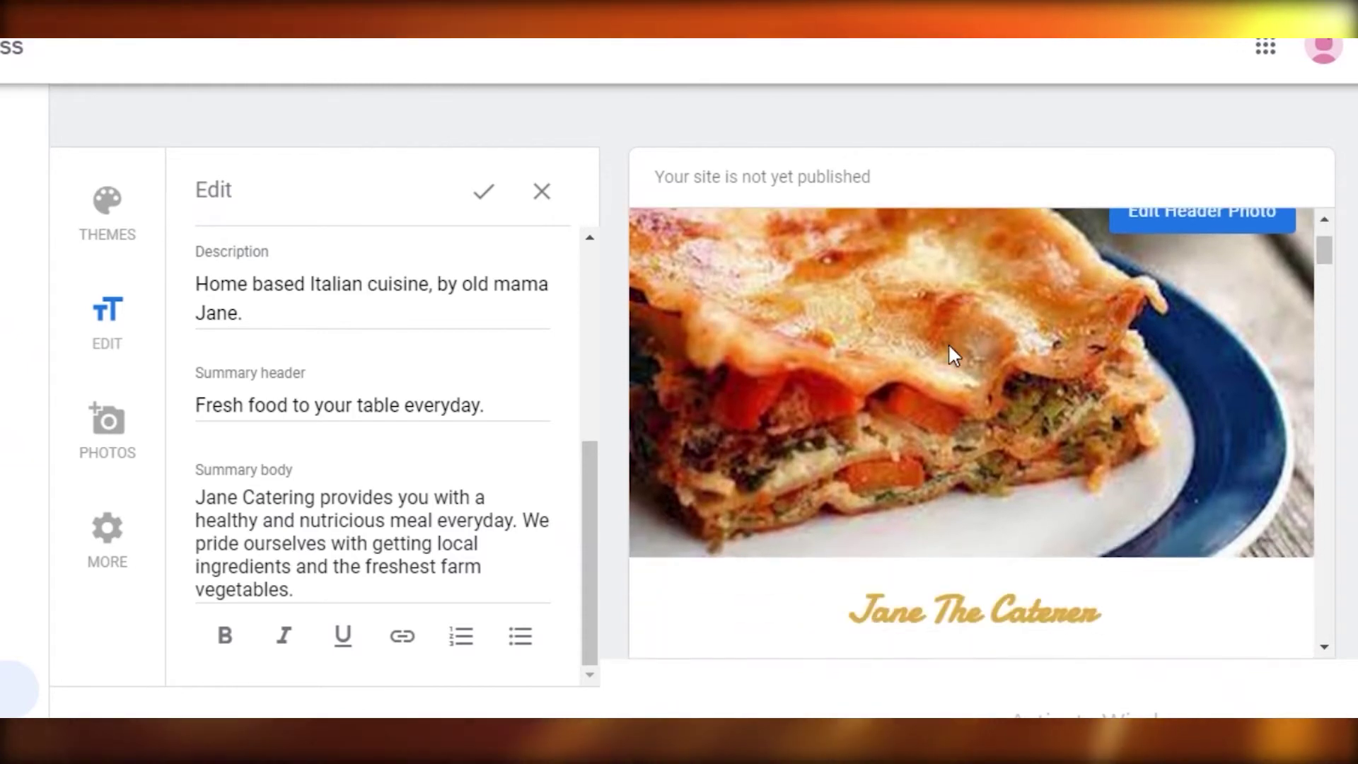
{"action": "scroll", "coordinate": [969, 414], "scroll_direction": "down", "scroll_amount": 2}
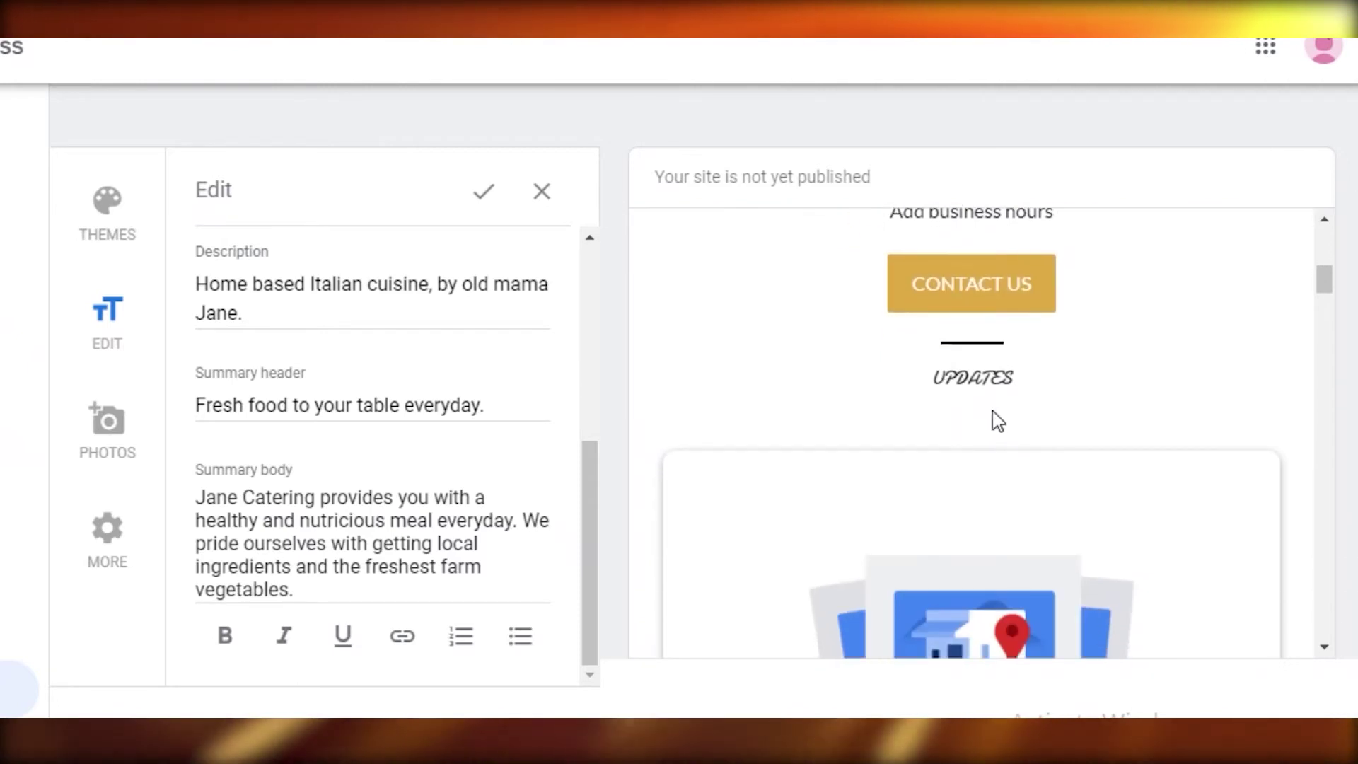
{"action": "scroll", "coordinate": [1019, 403], "scroll_direction": "up", "scroll_amount": 7}
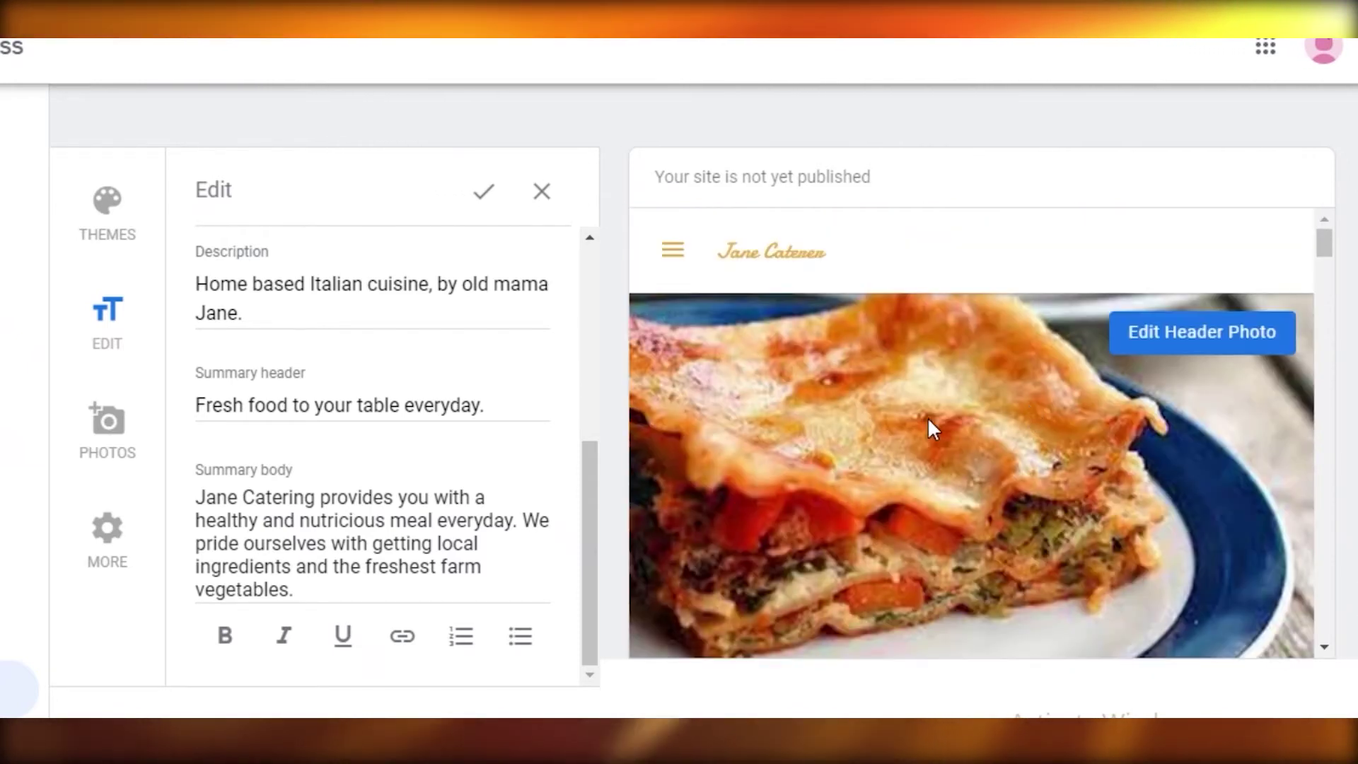
{"action": "scroll", "coordinate": [934, 435], "scroll_direction": "down", "scroll_amount": 4}
{"action": "scroll", "coordinate": [1033, 460], "scroll_direction": "up", "scroll_amount": 4}
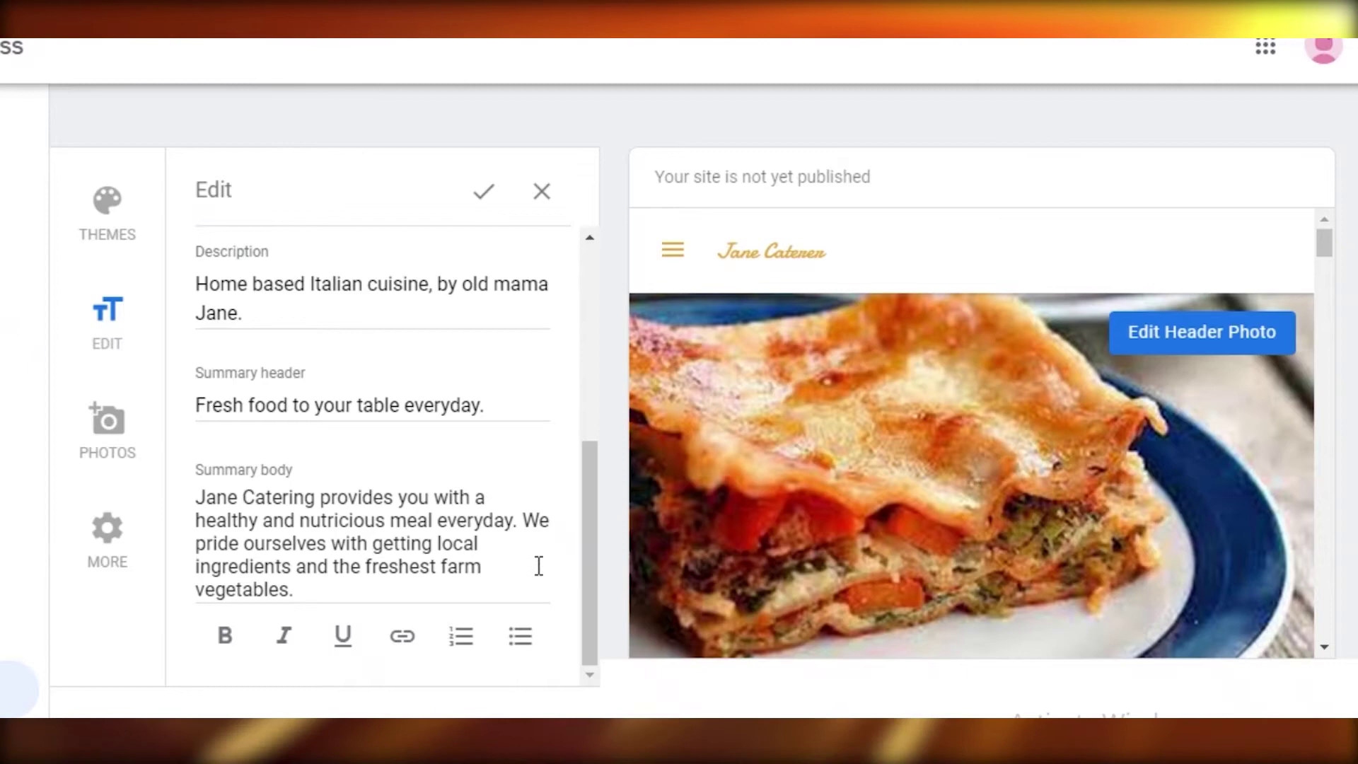
{"action": "scroll", "coordinate": [1058, 339], "scroll_direction": "down", "scroll_amount": 10}
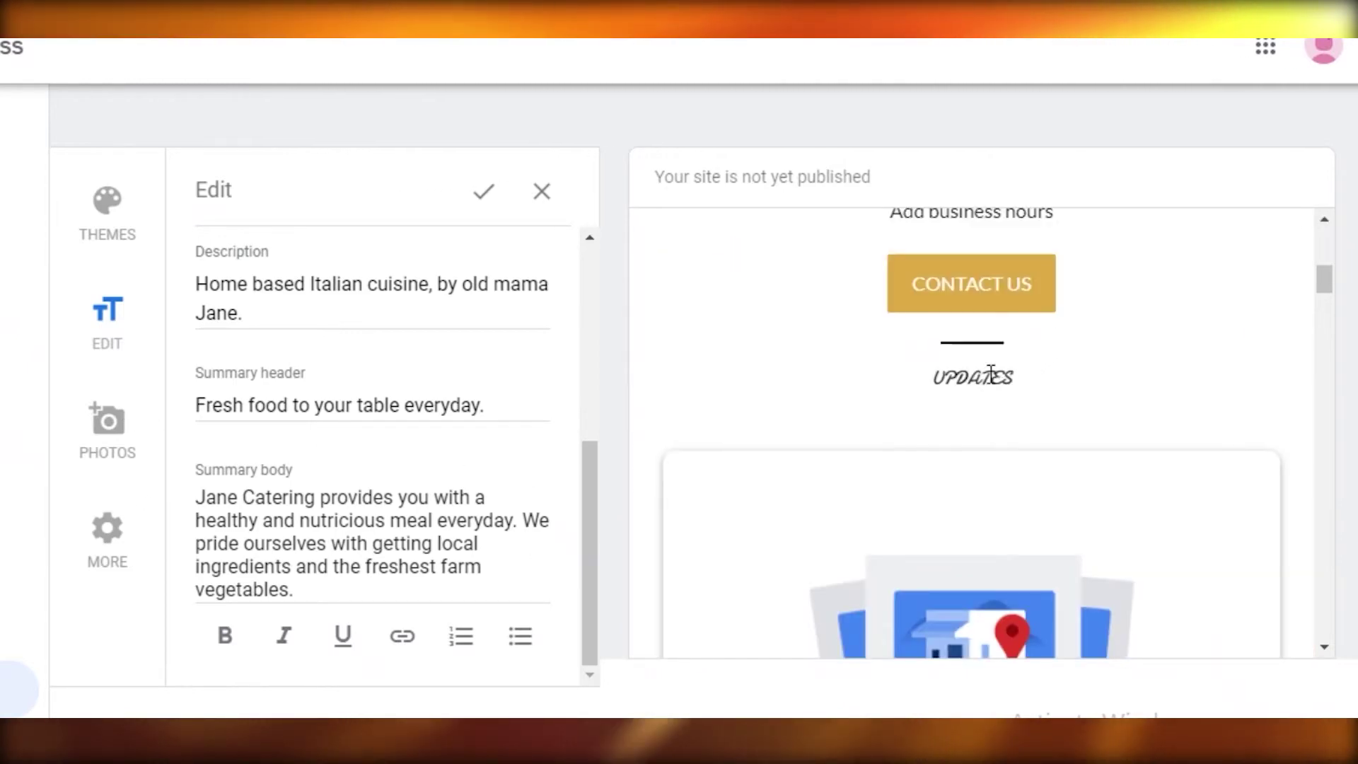
{"action": "scroll", "coordinate": [988, 373], "scroll_direction": "down", "scroll_amount": 8}
{"action": "scroll", "coordinate": [989, 374], "scroll_direction": "down", "scroll_amount": 8}
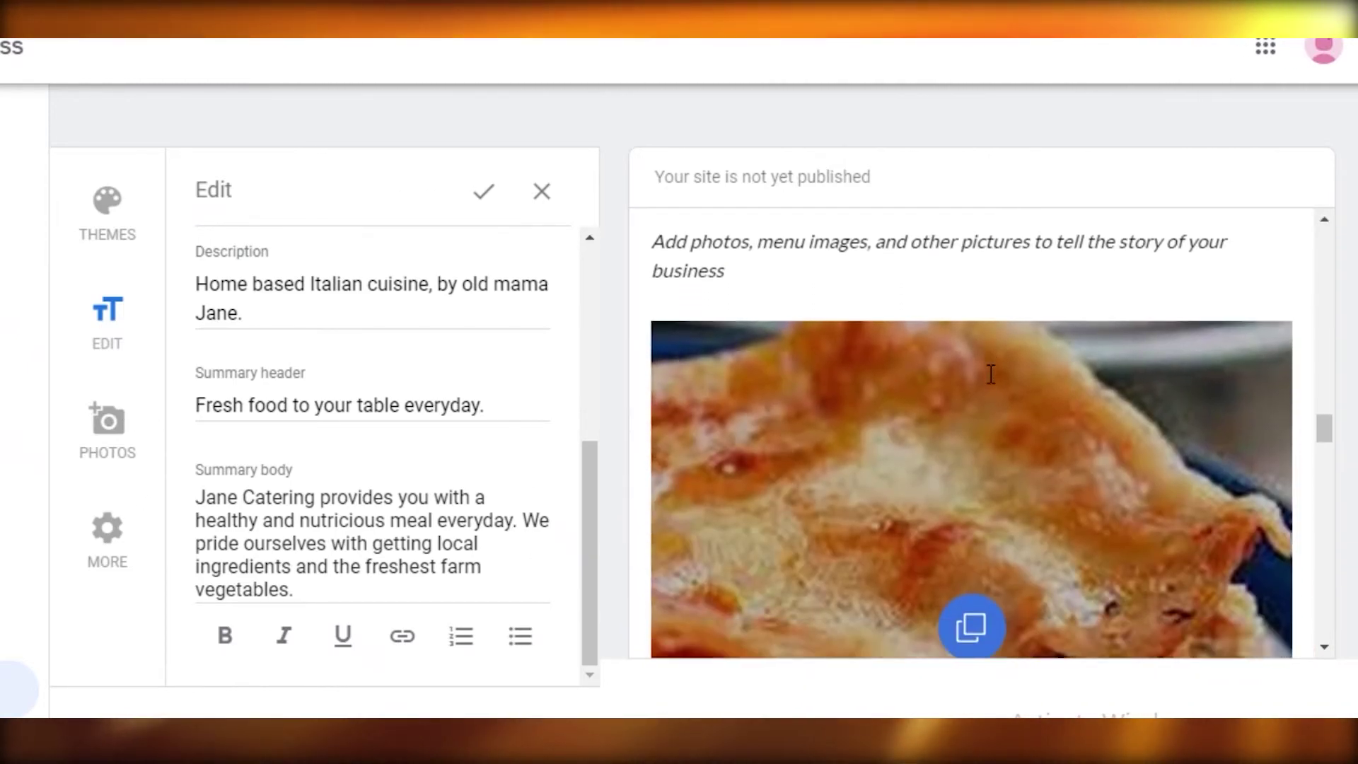
{"action": "scroll", "coordinate": [1012, 393], "scroll_direction": "up", "scroll_amount": 3}
{"action": "scroll", "coordinate": [1054, 394], "scroll_direction": "up", "scroll_amount": 3}
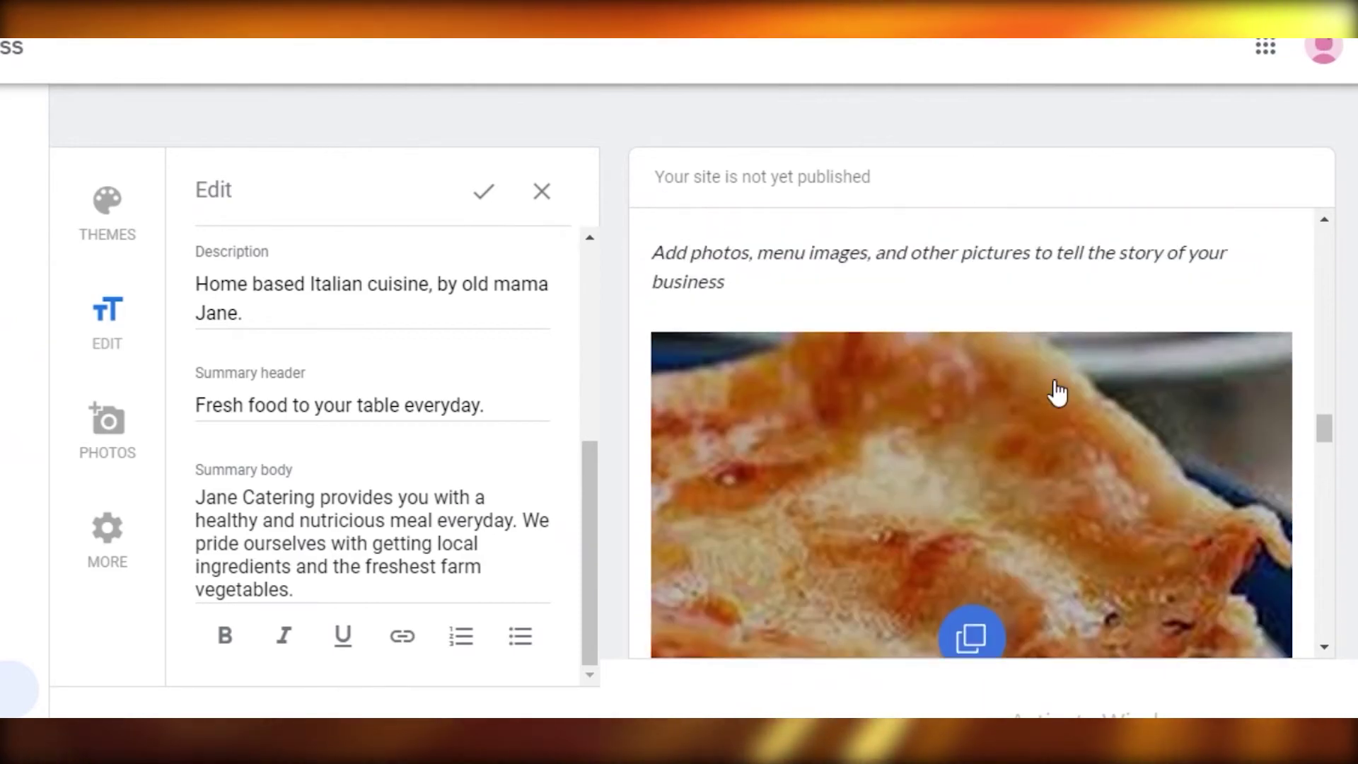
{"action": "scroll", "coordinate": [778, 439], "scroll_direction": "up", "scroll_amount": 5}
{"action": "scroll", "coordinate": [760, 440], "scroll_direction": "down", "scroll_amount": 6}
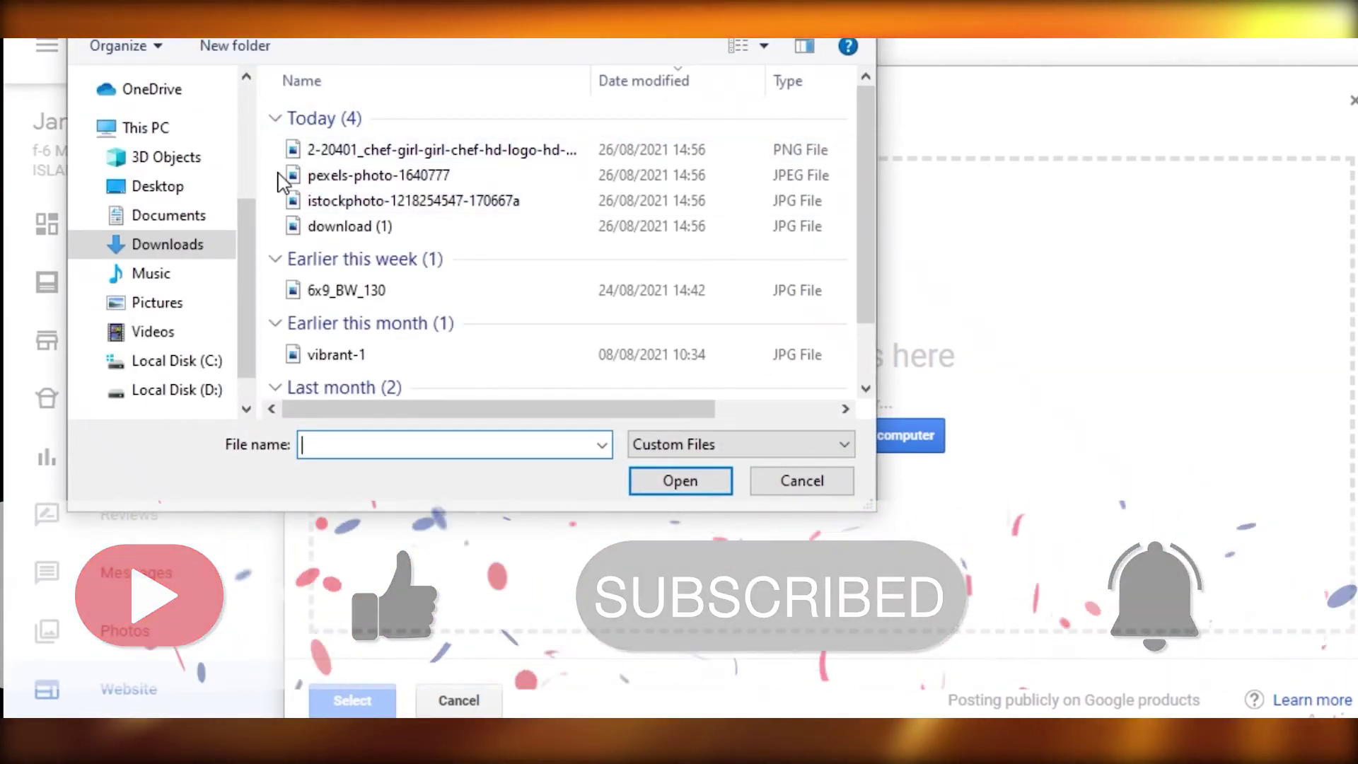
{"action": "left_click_drag", "start_coordinate": [282, 182], "coordinate": [297, 205]}
{"action": "left_click", "coordinate": [681, 481]}
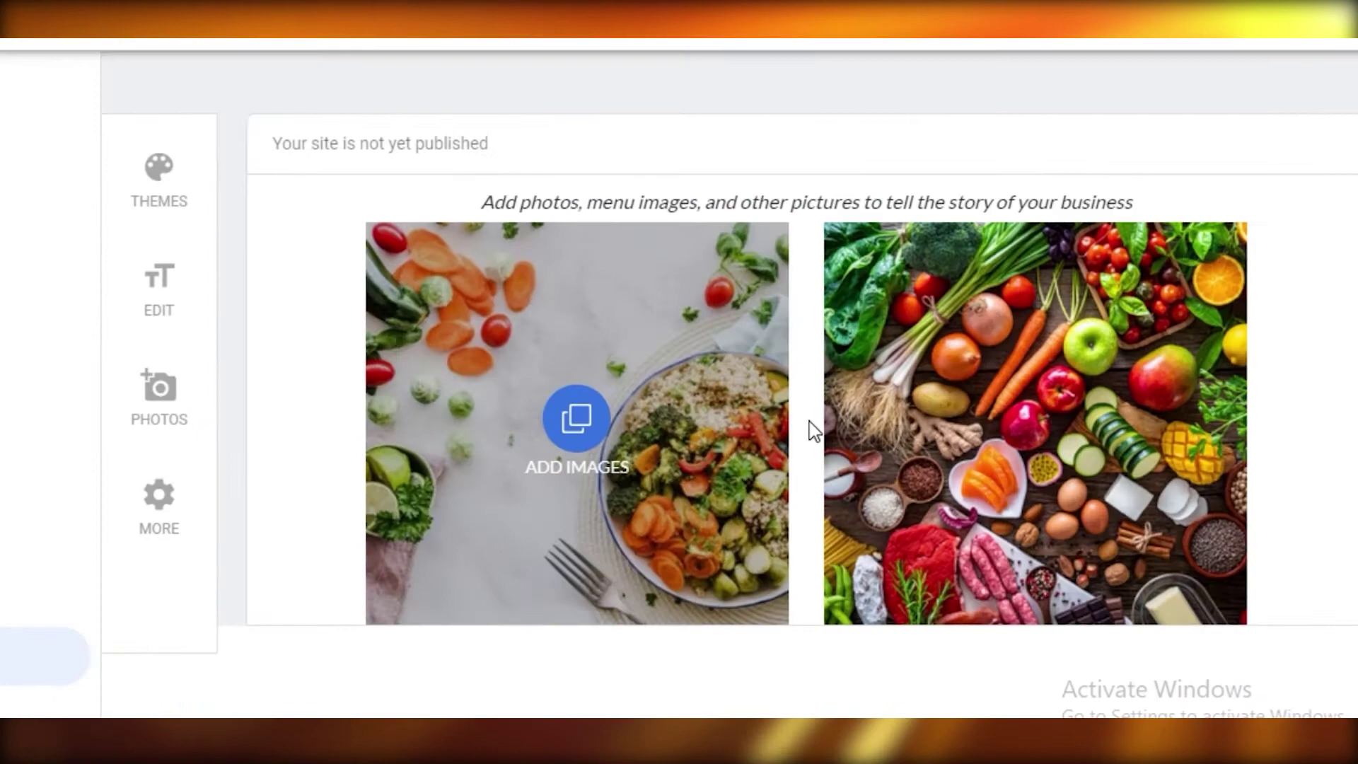
{"action": "scroll", "coordinate": [720, 388], "scroll_direction": "down", "scroll_amount": 10}
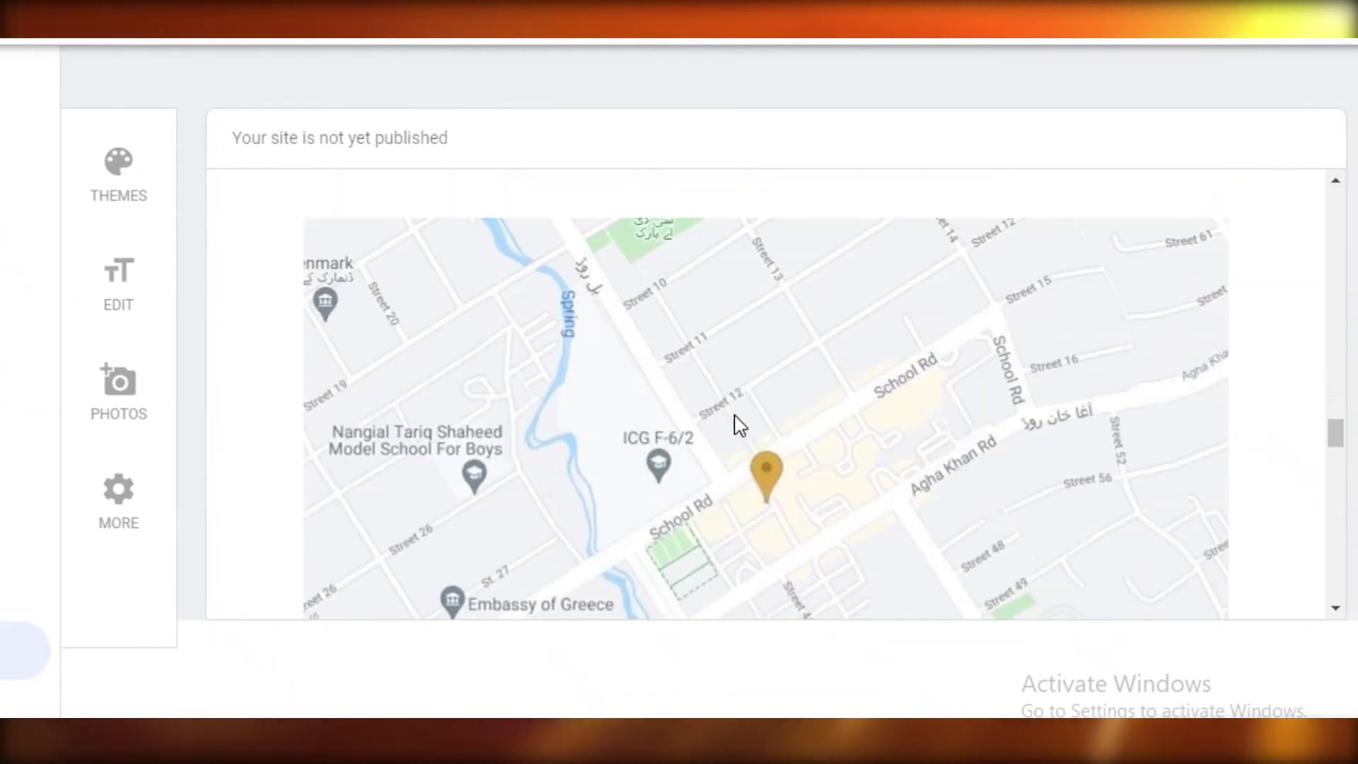
{"action": "scroll", "coordinate": [735, 417], "scroll_direction": "up", "scroll_amount": 7}
{"action": "scroll", "coordinate": [582, 451], "scroll_direction": "up", "scroll_amount": 5}
{"action": "scroll", "coordinate": [1055, 422], "scroll_direction": "down", "scroll_amount": 7}
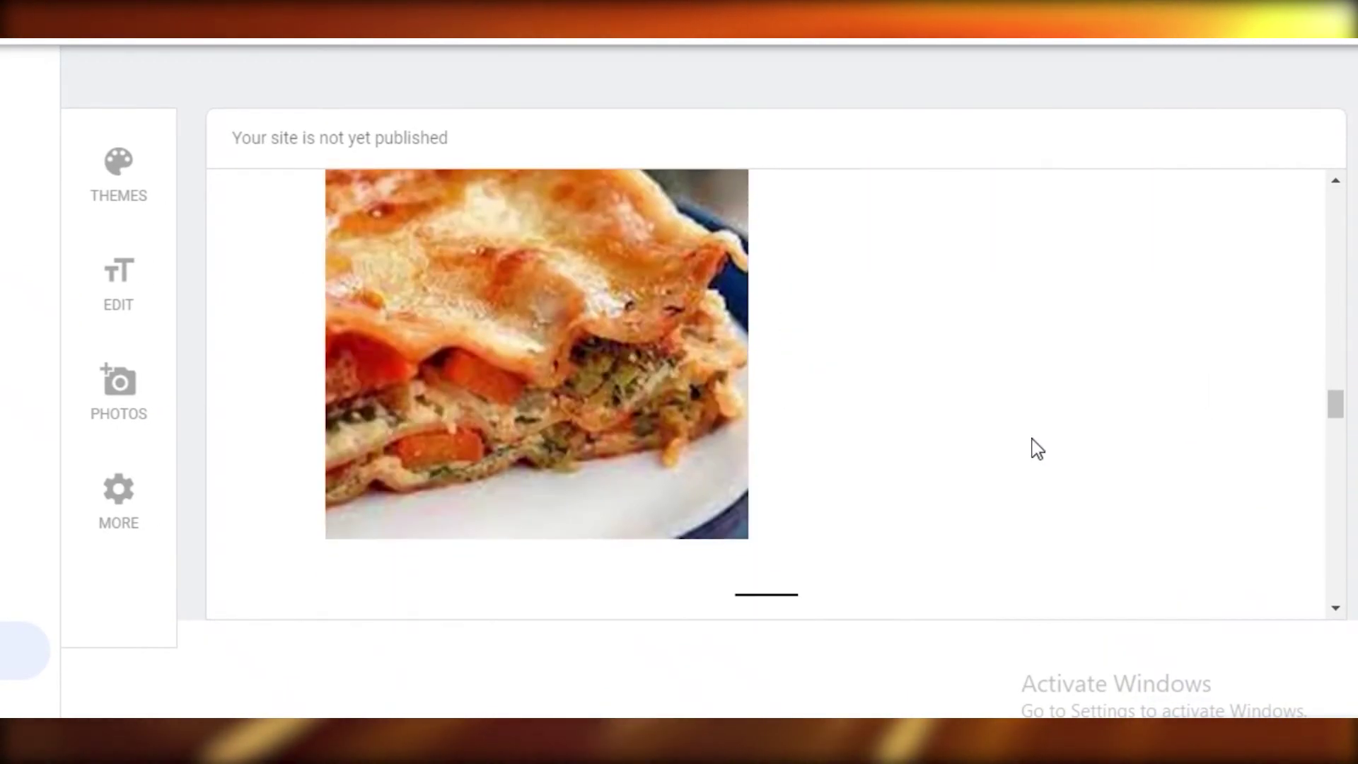
{"action": "scroll", "coordinate": [1050, 472], "scroll_direction": "up", "scroll_amount": 1}
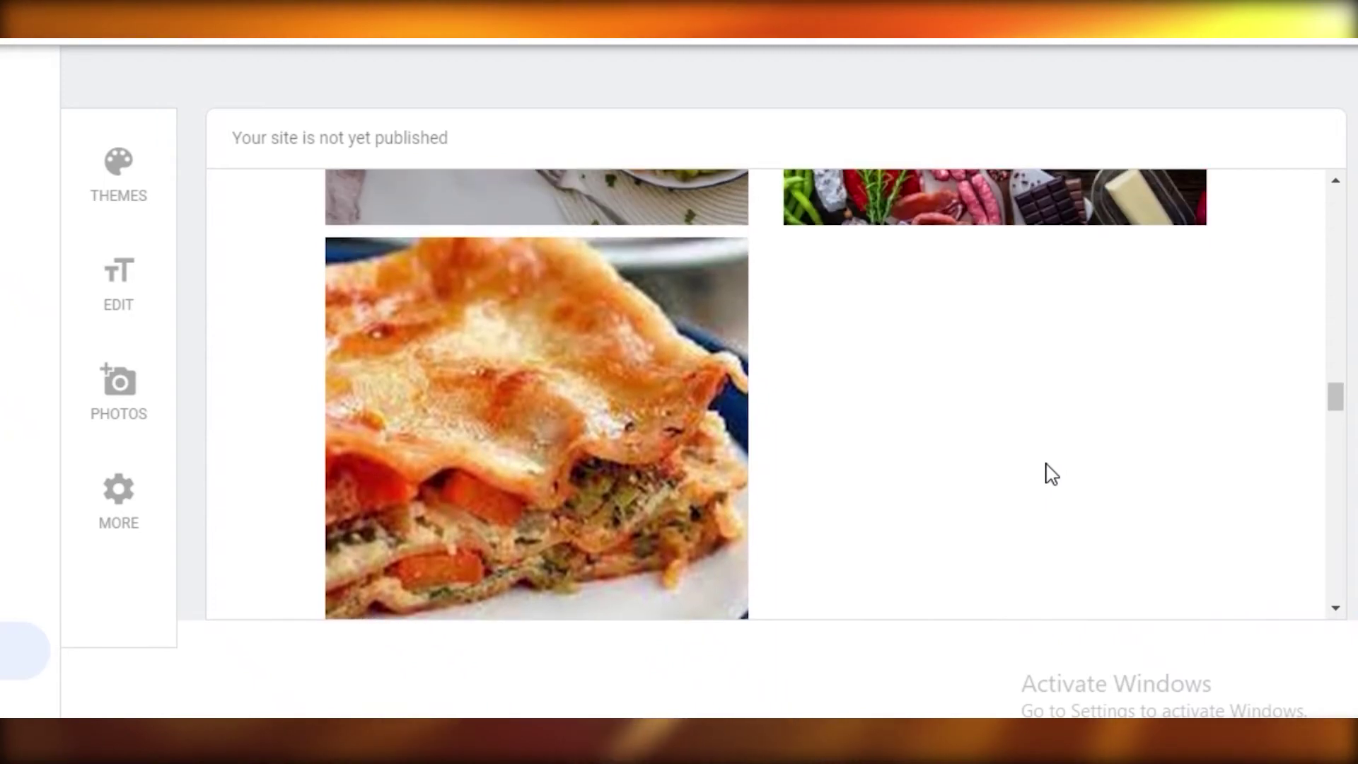
{"action": "scroll", "coordinate": [1054, 478], "scroll_direction": "down", "scroll_amount": 1}
{"action": "scroll", "coordinate": [1059, 481], "scroll_direction": "up", "scroll_amount": 1}
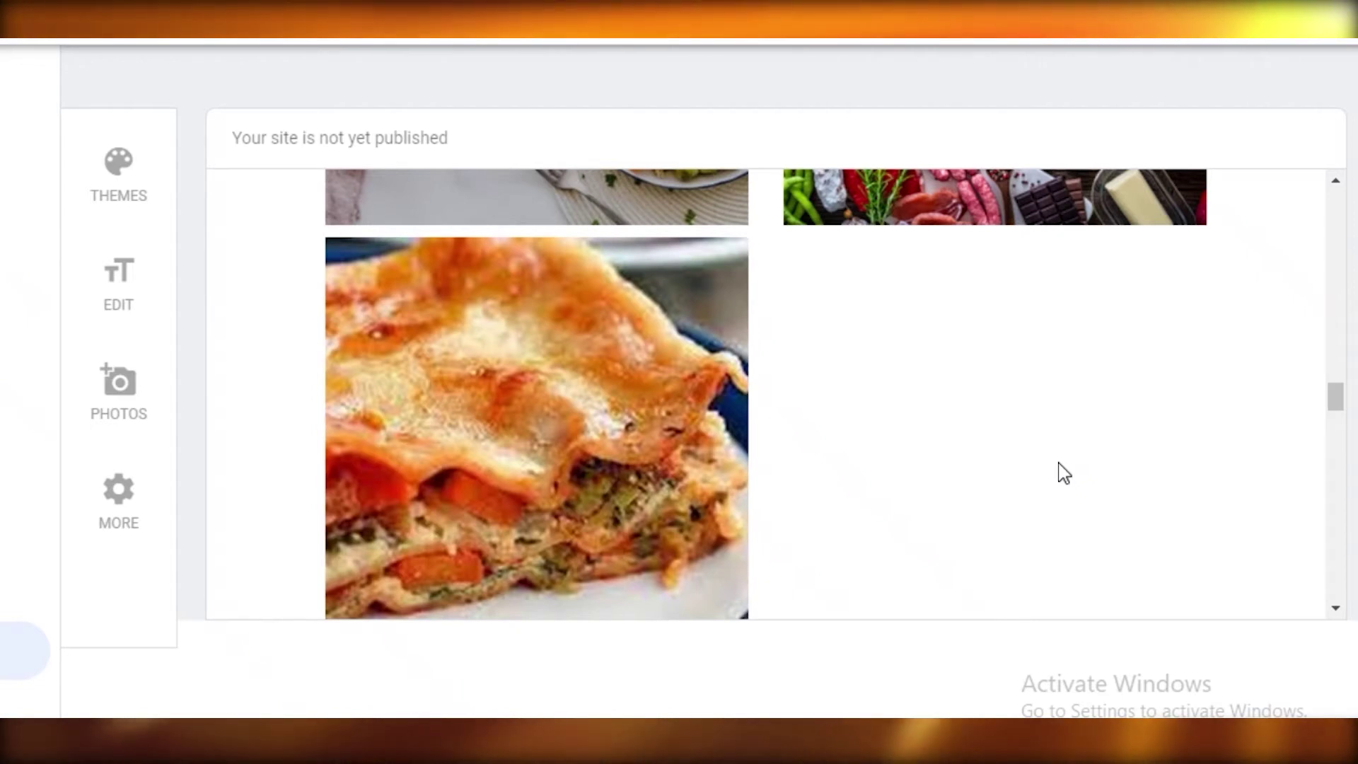
{"action": "scroll", "coordinate": [1063, 222], "scroll_direction": "up", "scroll_amount": 2}
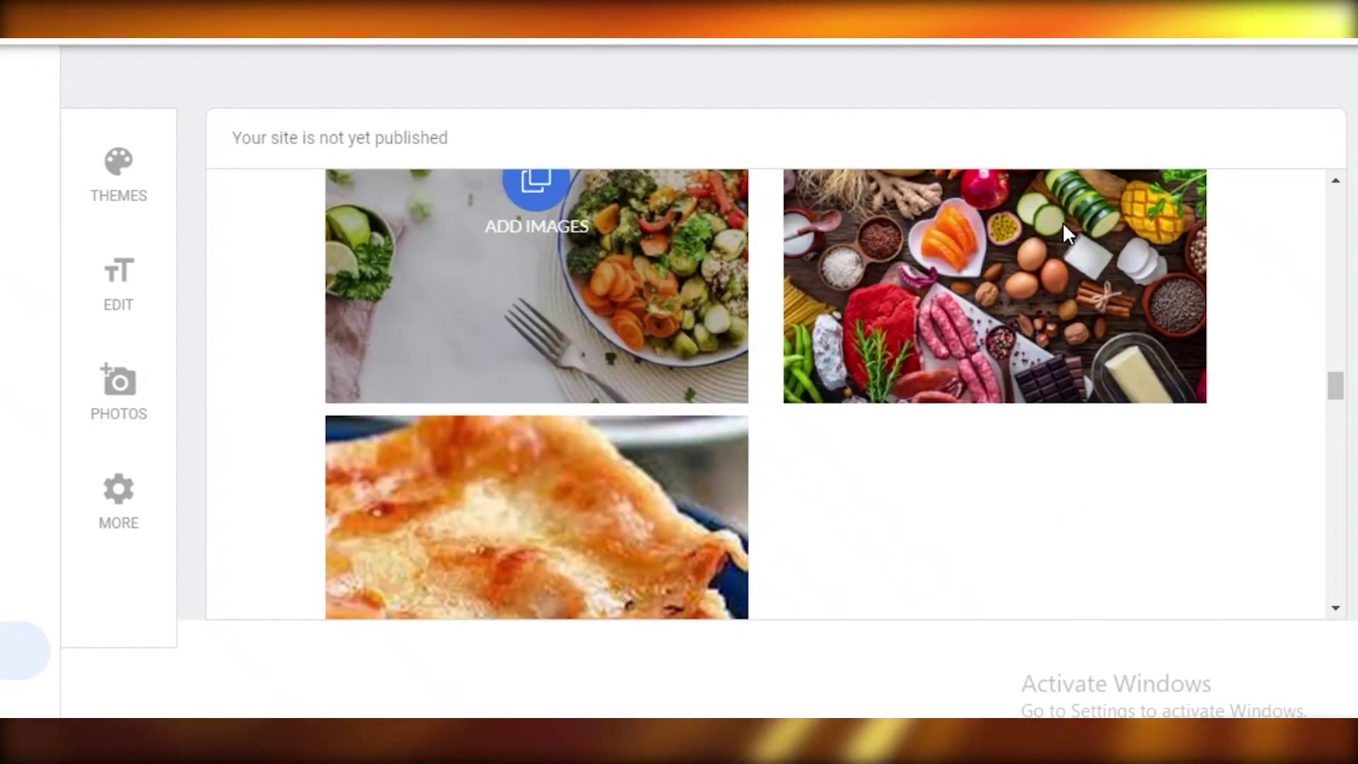
{"action": "scroll", "coordinate": [1030, 221], "scroll_direction": "down", "scroll_amount": 10}
{"action": "scroll", "coordinate": [998, 361], "scroll_direction": "down", "scroll_amount": 5}
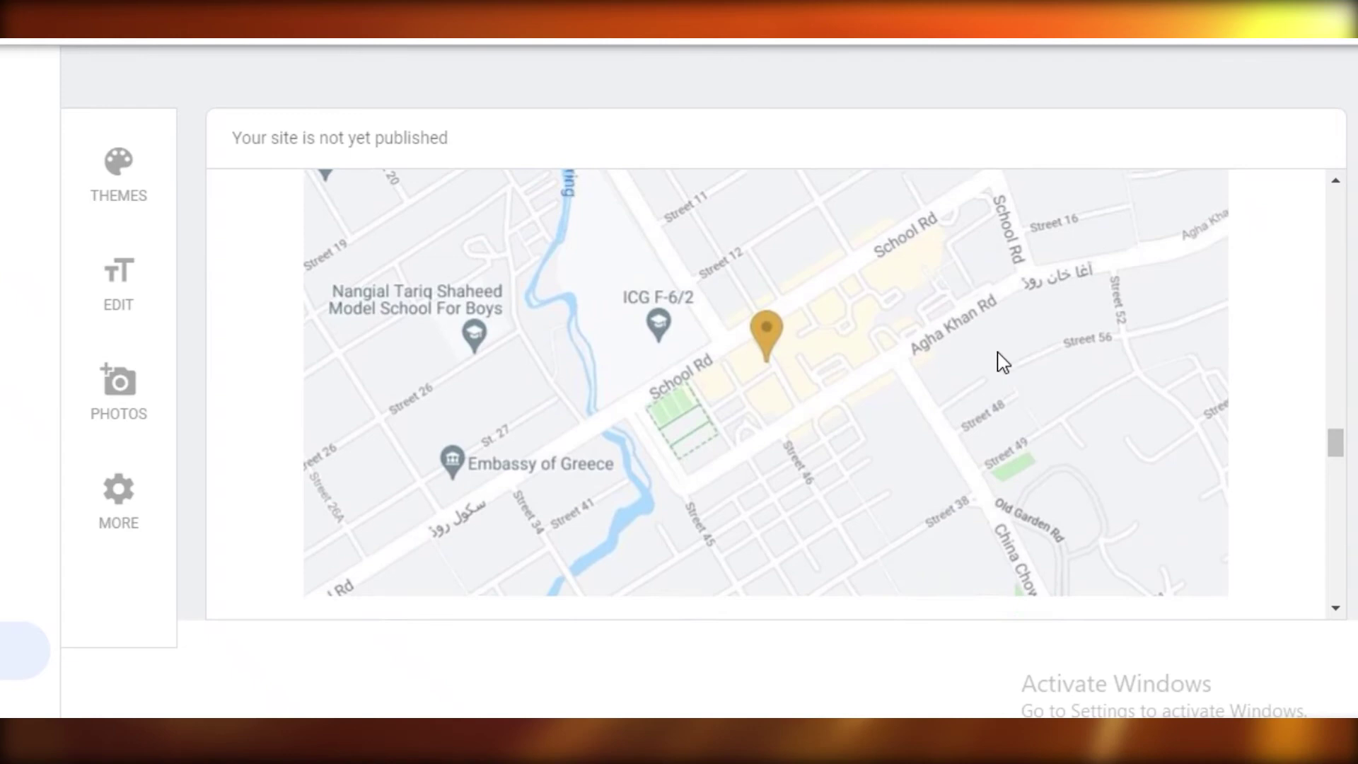
{"action": "scroll", "coordinate": [746, 427], "scroll_direction": "up", "scroll_amount": 3}
{"action": "scroll", "coordinate": [566, 460], "scroll_direction": "down", "scroll_amount": 3}
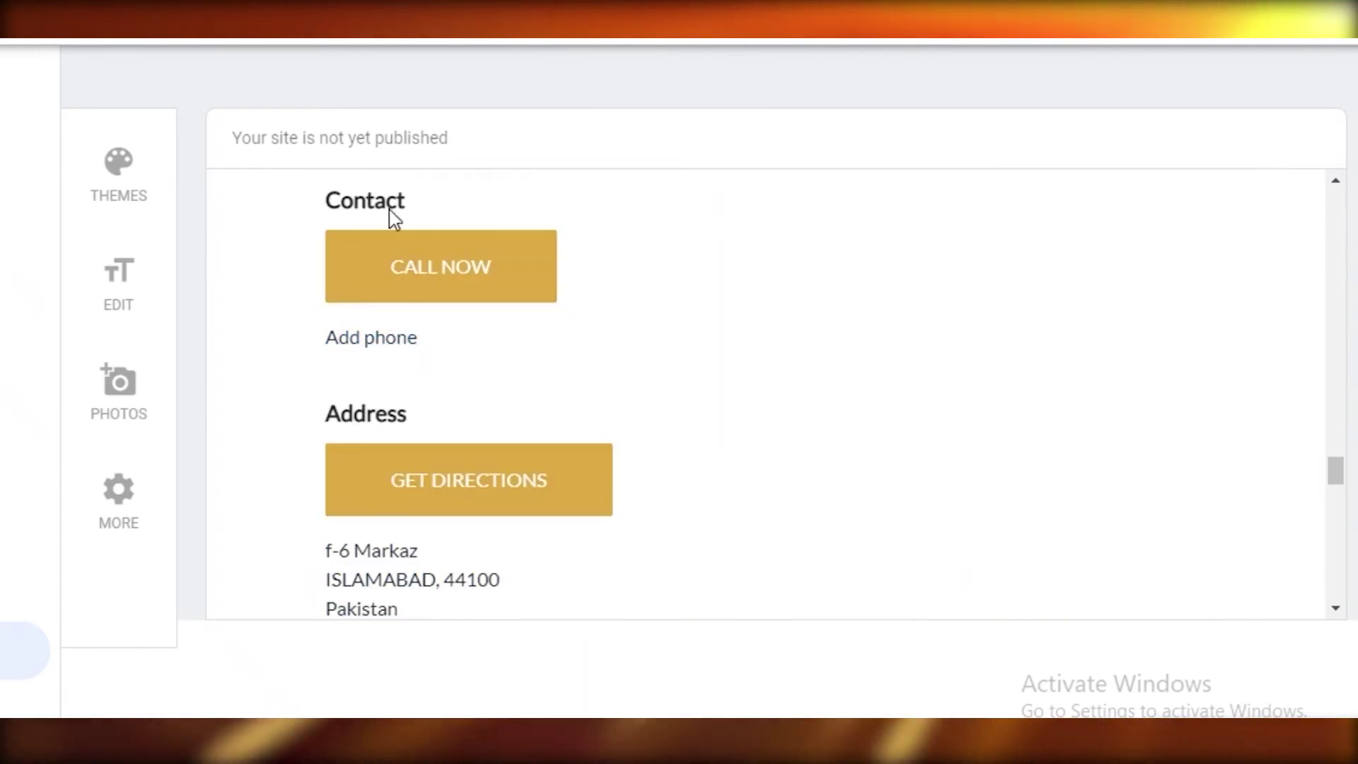
{"action": "scroll", "coordinate": [301, 498], "scroll_direction": "down", "scroll_amount": 5}
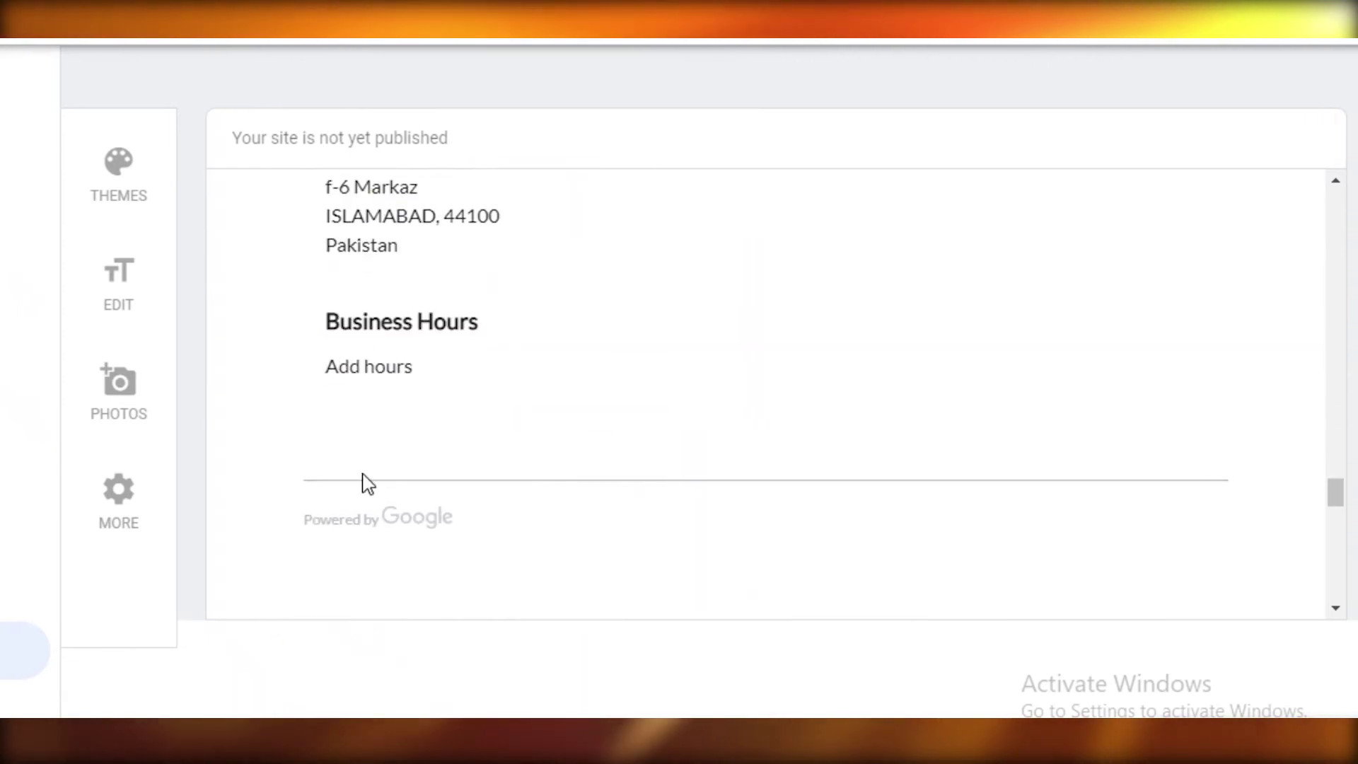
{"action": "scroll", "coordinate": [364, 479], "scroll_direction": "up", "scroll_amount": 3}
{"action": "scroll", "coordinate": [368, 495], "scroll_direction": "down", "scroll_amount": 2}
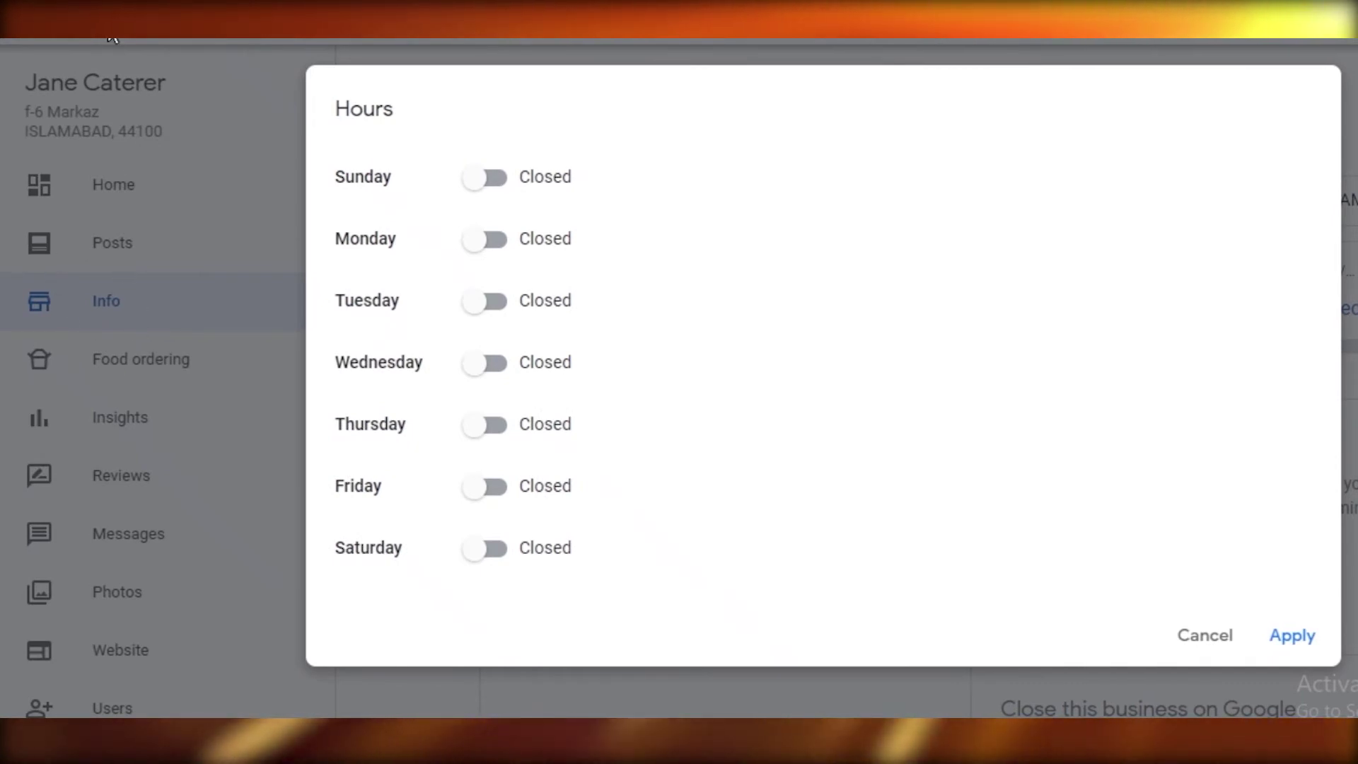
Step: Mark Sunday, Monday, Tuesday, Thursday, Friday and Saturday as open
{"action": "left_click", "coordinate": [485, 178]}
{"action": "left_click", "coordinate": [485, 239]}
{"action": "left_click", "coordinate": [489, 301]}
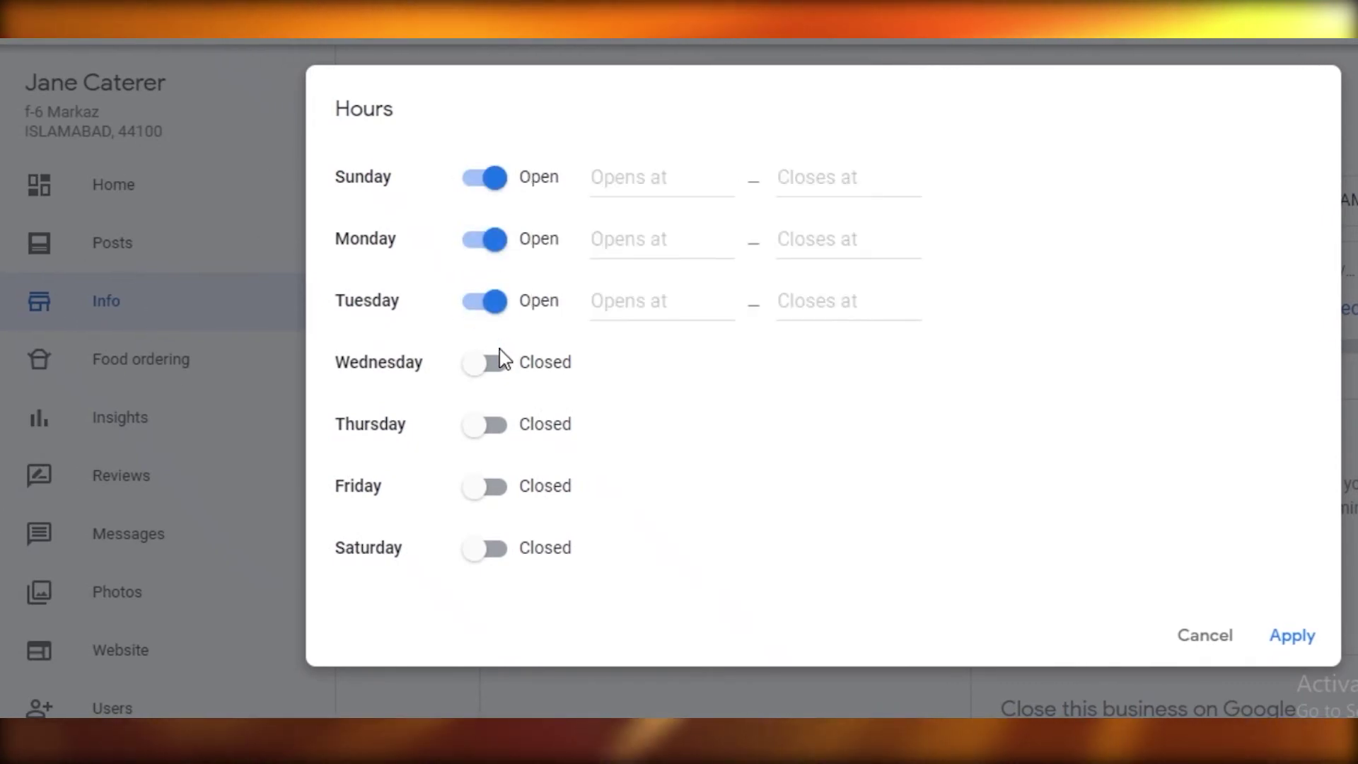
{"action": "left_click", "coordinate": [488, 425]}
{"action": "left_click", "coordinate": [488, 487]}
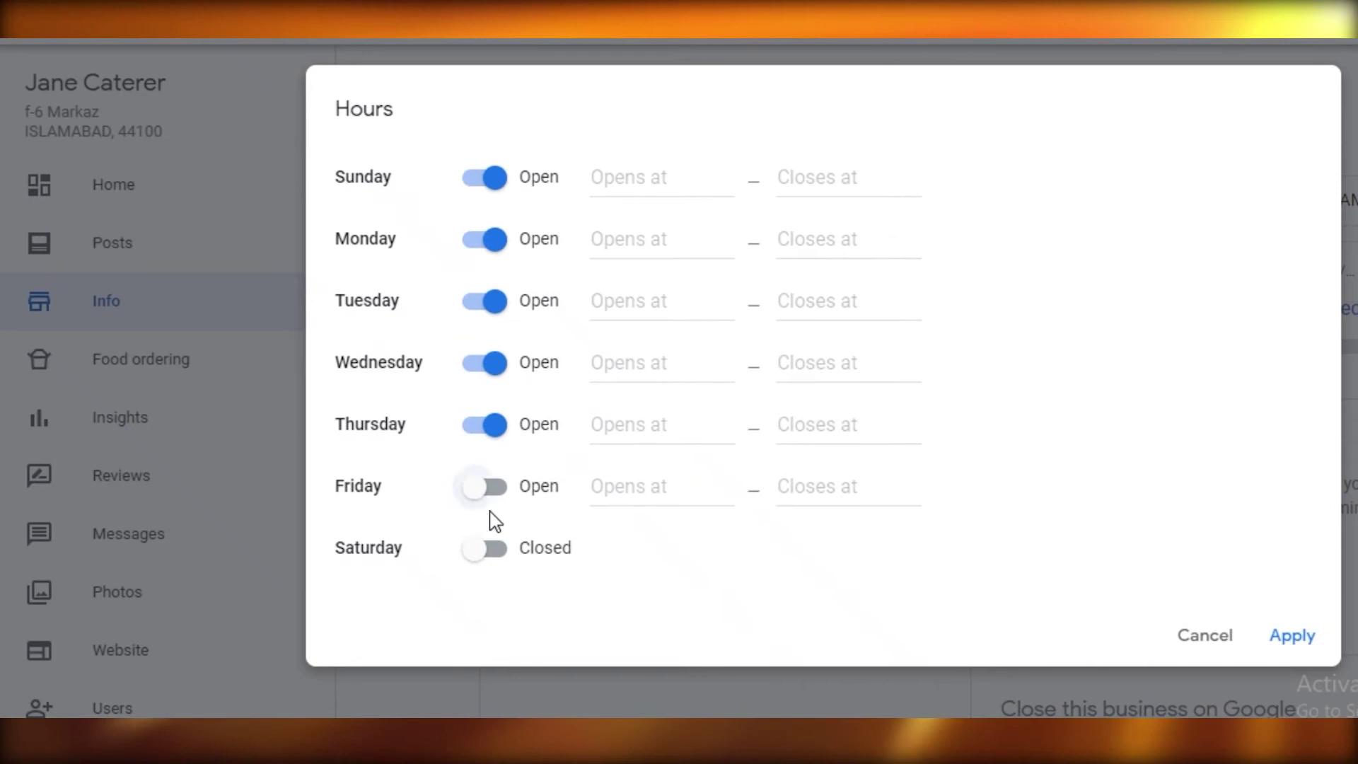
{"action": "left_click", "coordinate": [496, 548]}
Step: Set Sunday, Monday and Tuesday opening times to 9:00 PM
{"action": "left_click", "coordinate": [637, 188]}
{"action": "scroll", "coordinate": [658, 303], "scroll_direction": "down", "scroll_amount": 10}
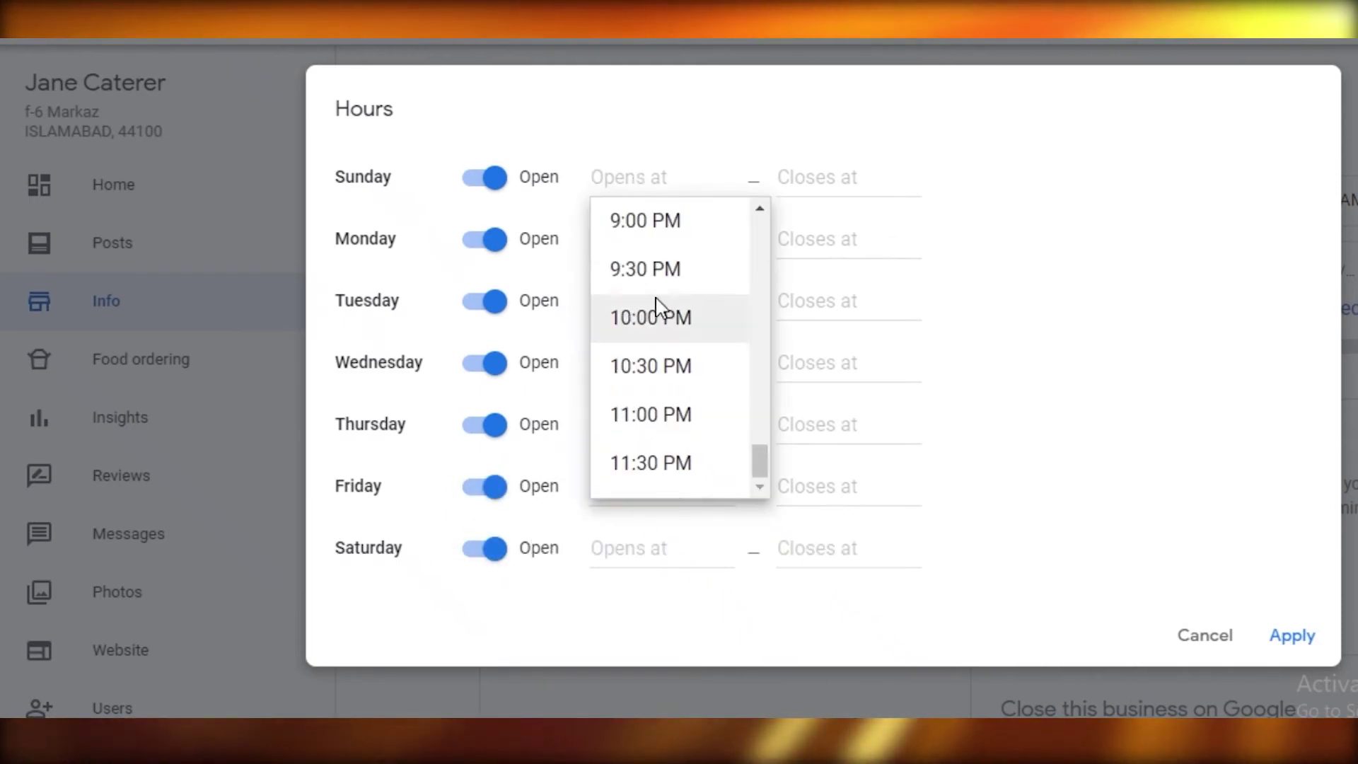
{"action": "left_click", "coordinate": [639, 233]}
{"action": "left_click", "coordinate": [656, 239]}
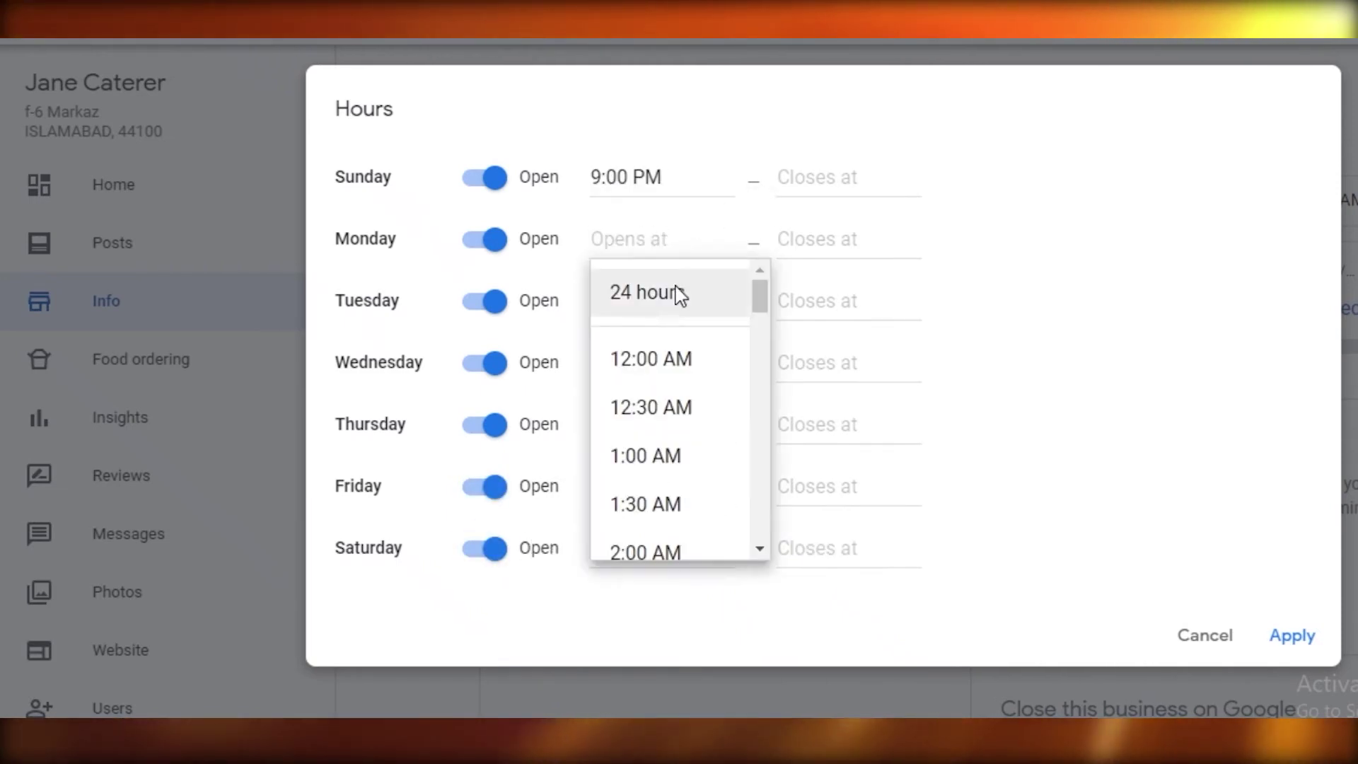
{"action": "type", "text": "9"}
{"action": "left_click", "coordinate": [645, 456]}
{"action": "left_click", "coordinate": [657, 300]}
Step: Set Wednesday, Thursday and Friday opening times to 9:00 PM
{"action": "type", "text": "9"}
{"action": "left_click", "coordinate": [672, 521]}
{"action": "left_click", "coordinate": [660, 364]}
{"action": "type", "text": "9"}
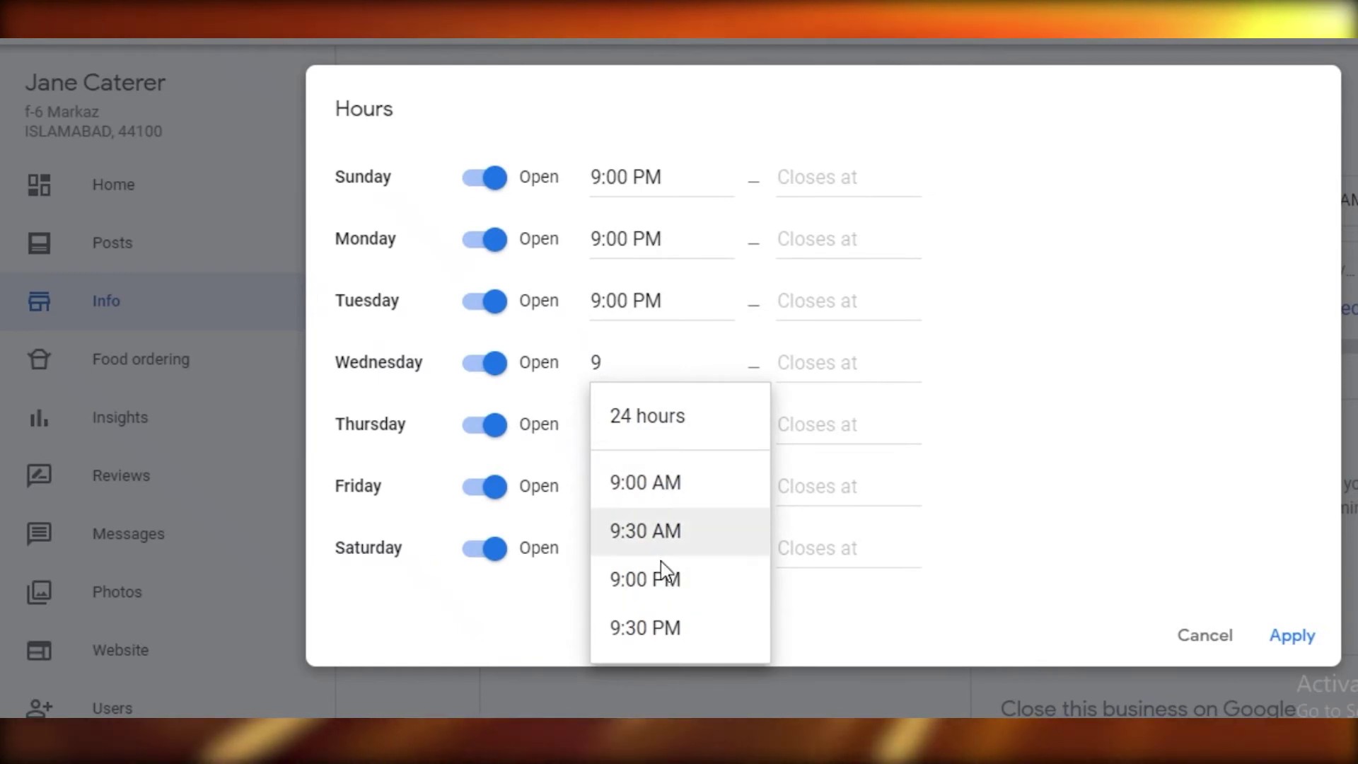
{"action": "left_click", "coordinate": [629, 577]}
{"action": "left_click", "coordinate": [630, 427]}
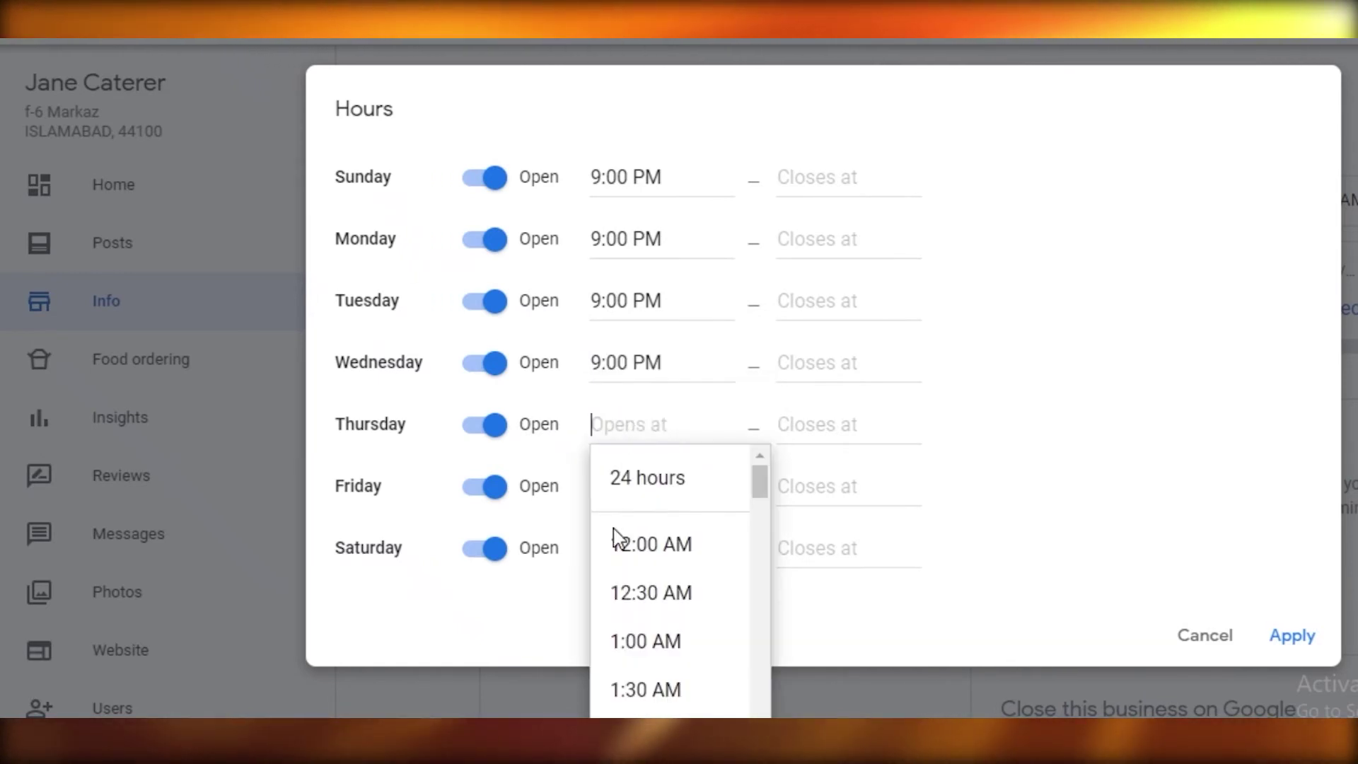
{"action": "type", "text": "9"}
{"action": "left_click", "coordinate": [658, 641]}
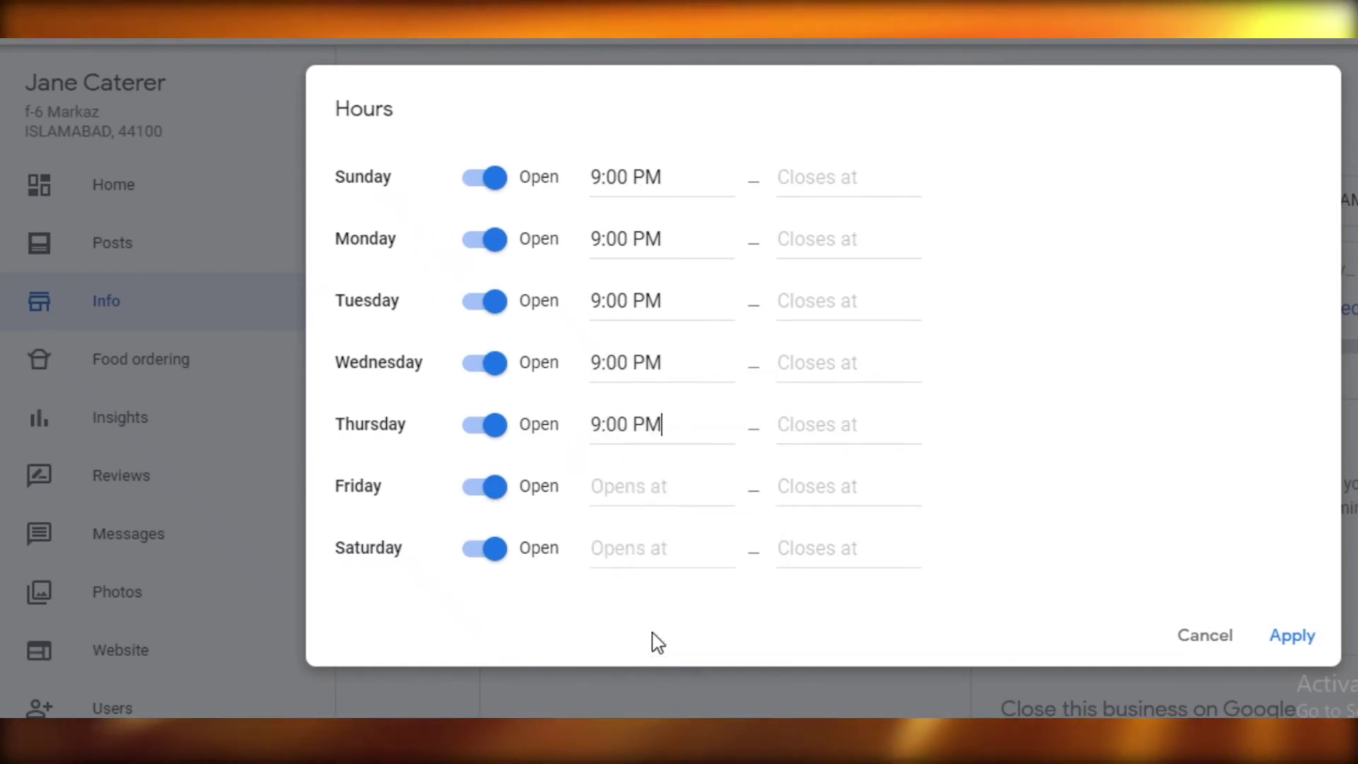
{"action": "left_click", "coordinate": [672, 488]}
{"action": "type", "text": "9"}
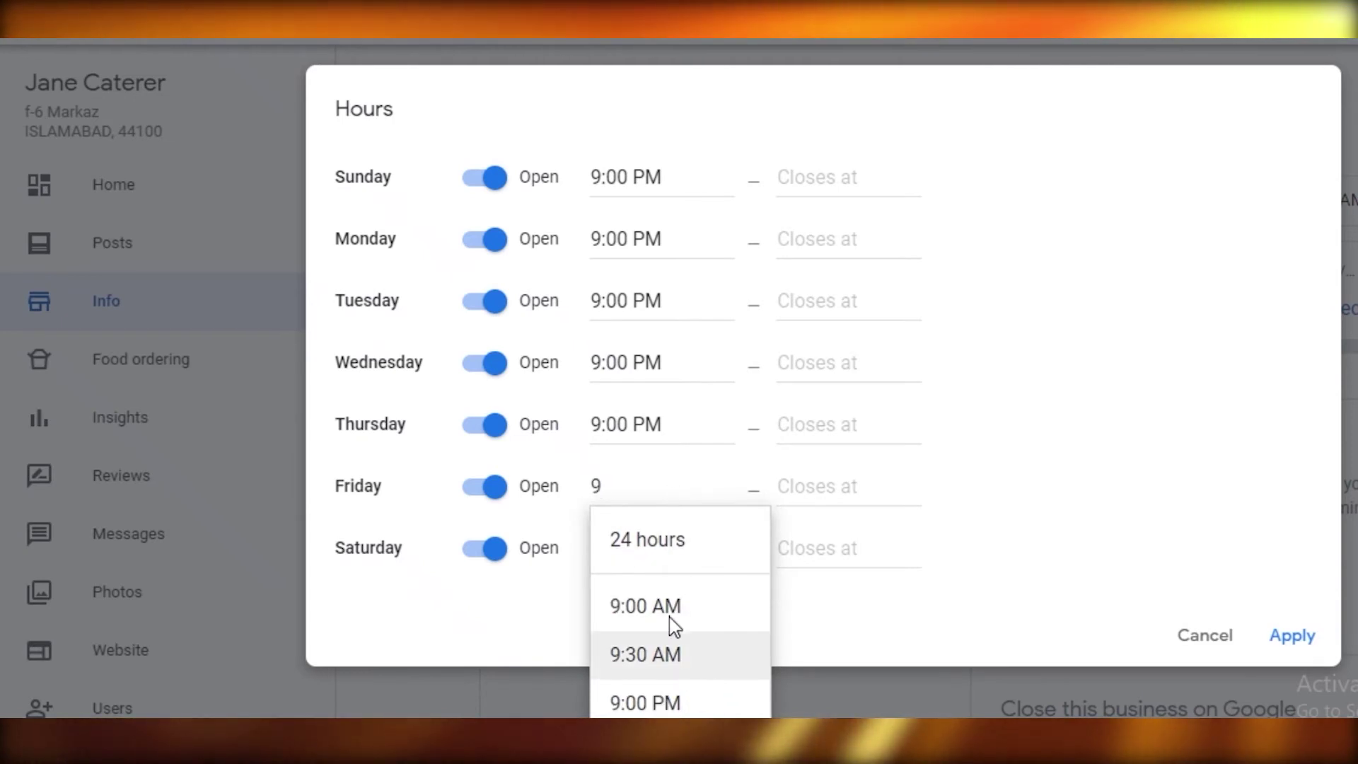
{"action": "left_click", "coordinate": [661, 703]}
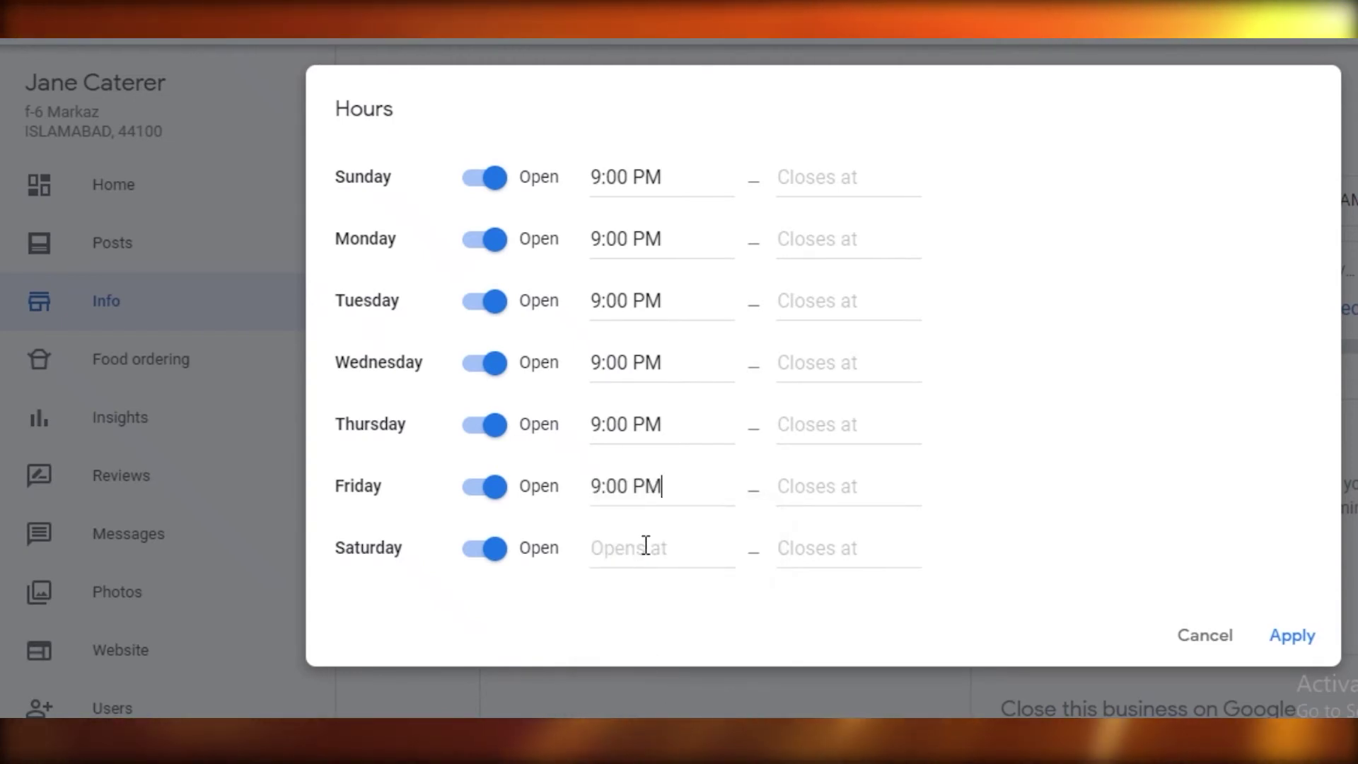
Step: Set Saturday's opening time to 12:00 AM and Sunday and Monday closing times to 1:00 AM
{"action": "left_click", "coordinate": [645, 548]}
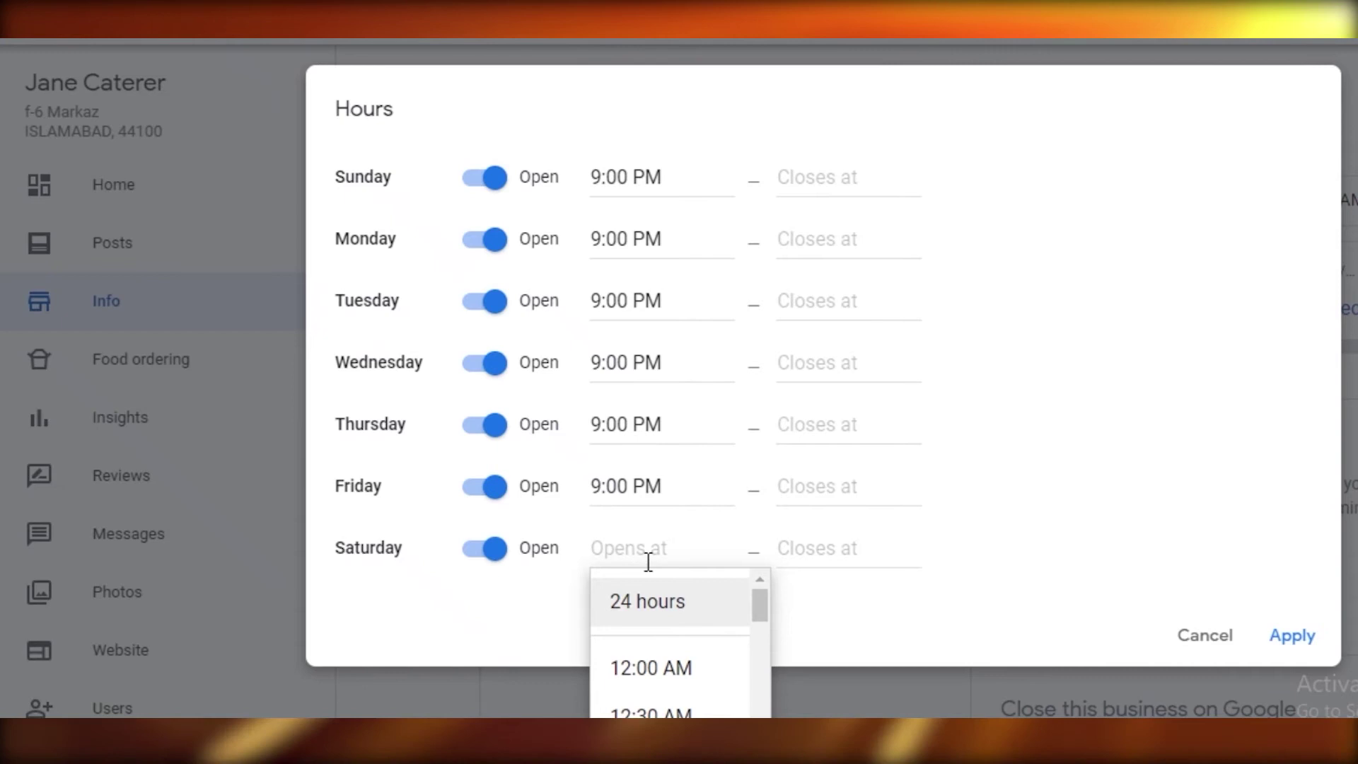
{"action": "type", "text": "12"}
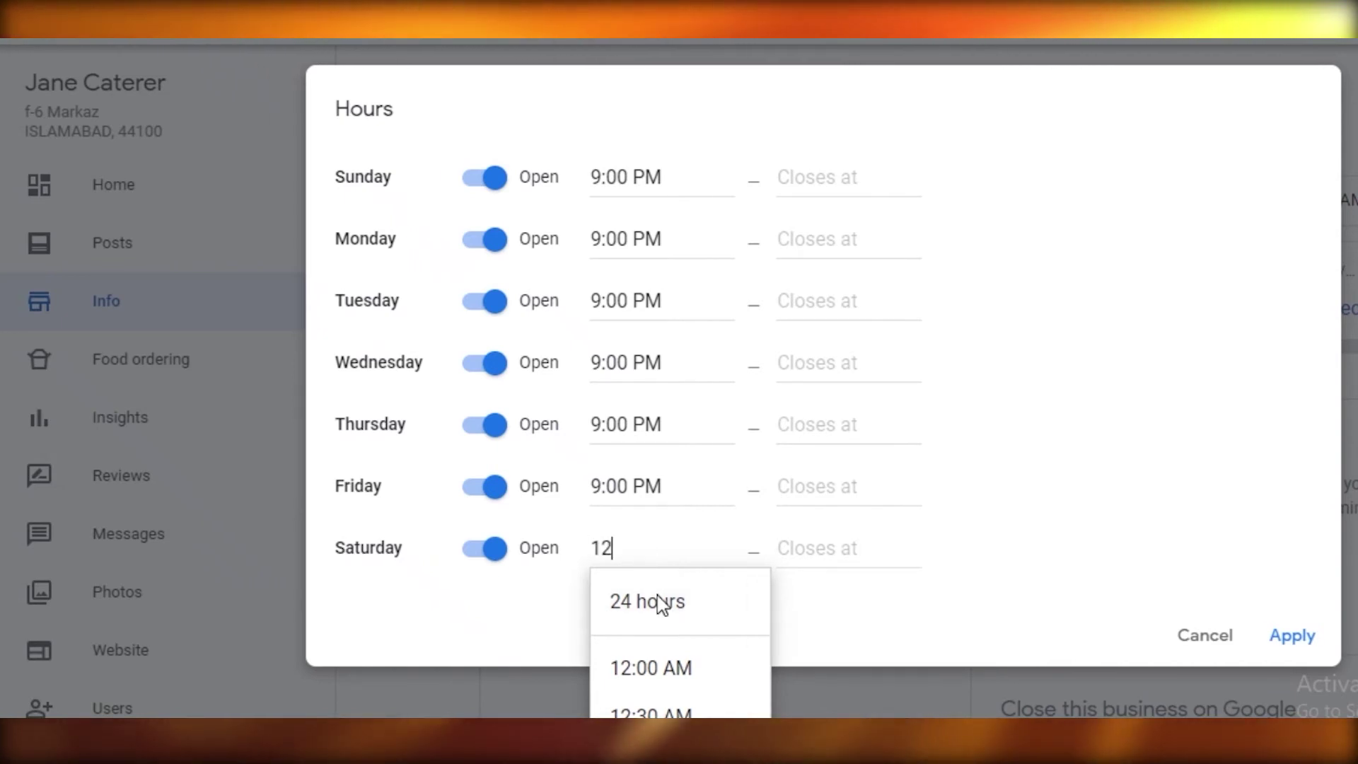
{"action": "left_click", "coordinate": [658, 667]}
{"action": "left_click", "coordinate": [821, 178]}
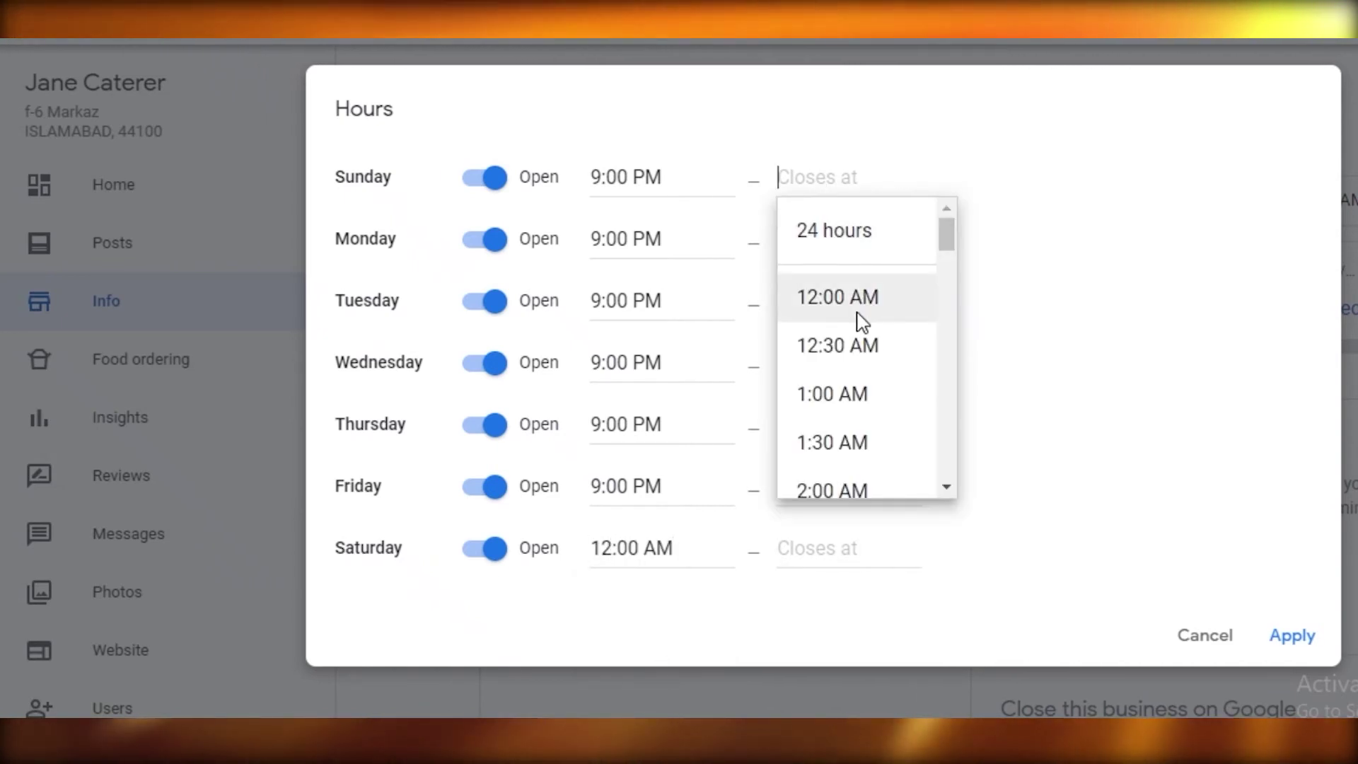
{"action": "left_click", "coordinate": [857, 391]}
{"action": "left_click", "coordinate": [813, 244]}
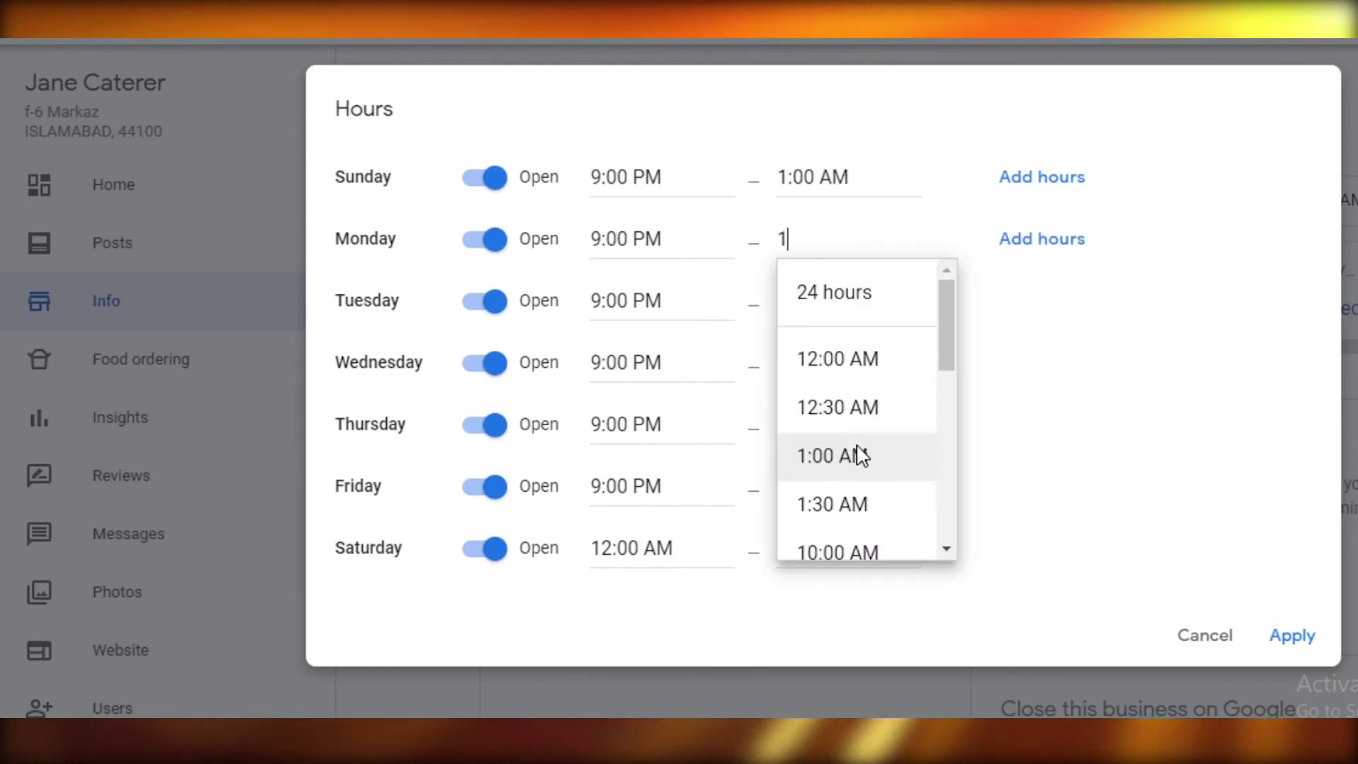
{"action": "left_click", "coordinate": [858, 454]}
{"action": "left_click", "coordinate": [870, 303]}
Step: Add a second Monday time slot from 5:00 AM to 7:00 AM
{"action": "left_click", "coordinate": [1041, 239]}
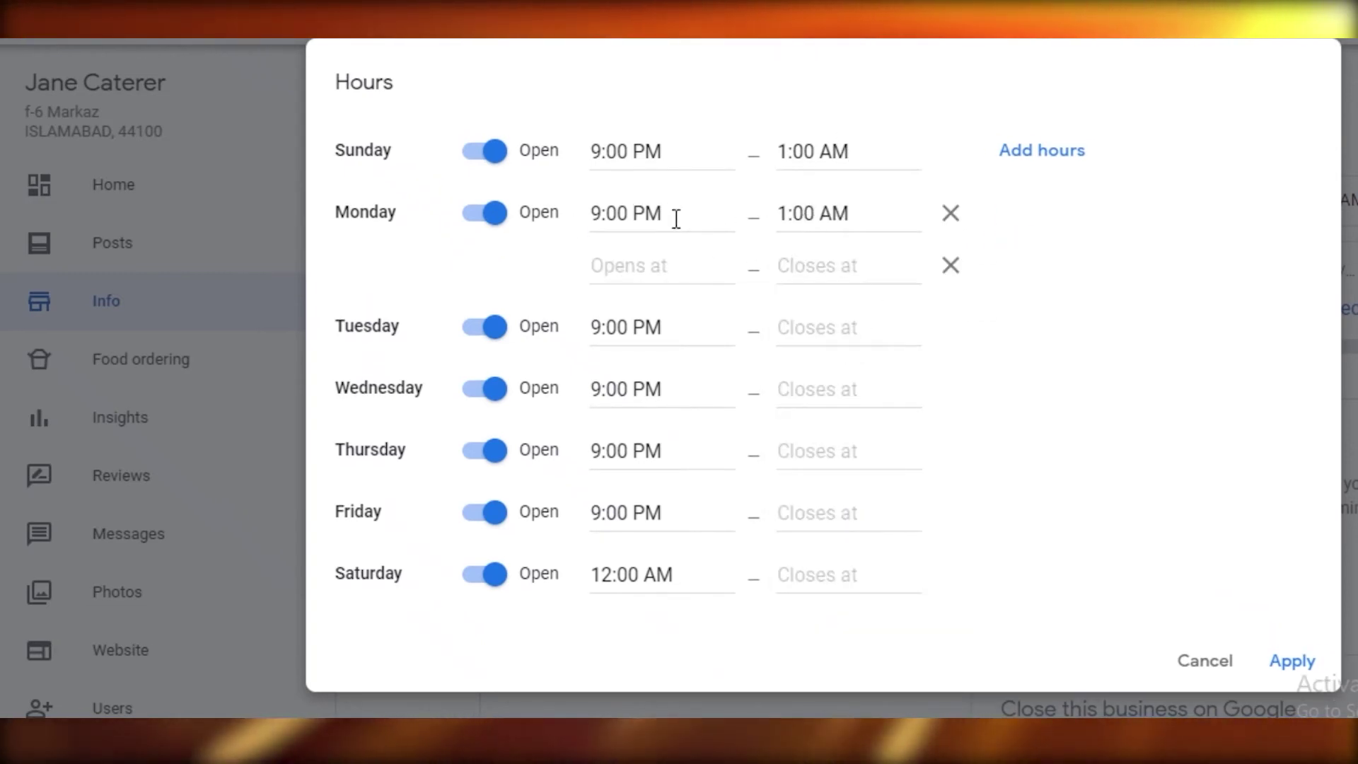
{"action": "left_click", "coordinate": [676, 263]}
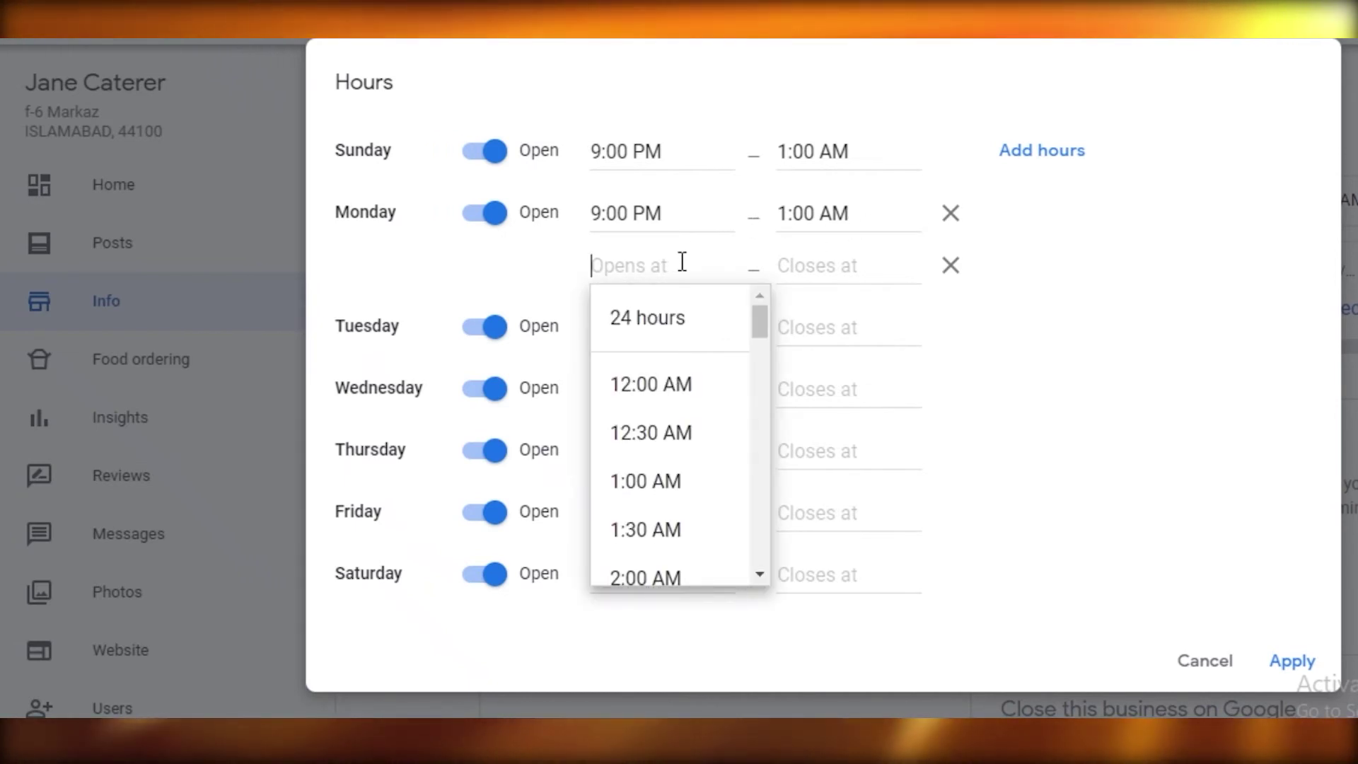
{"action": "type", "text": "5"}
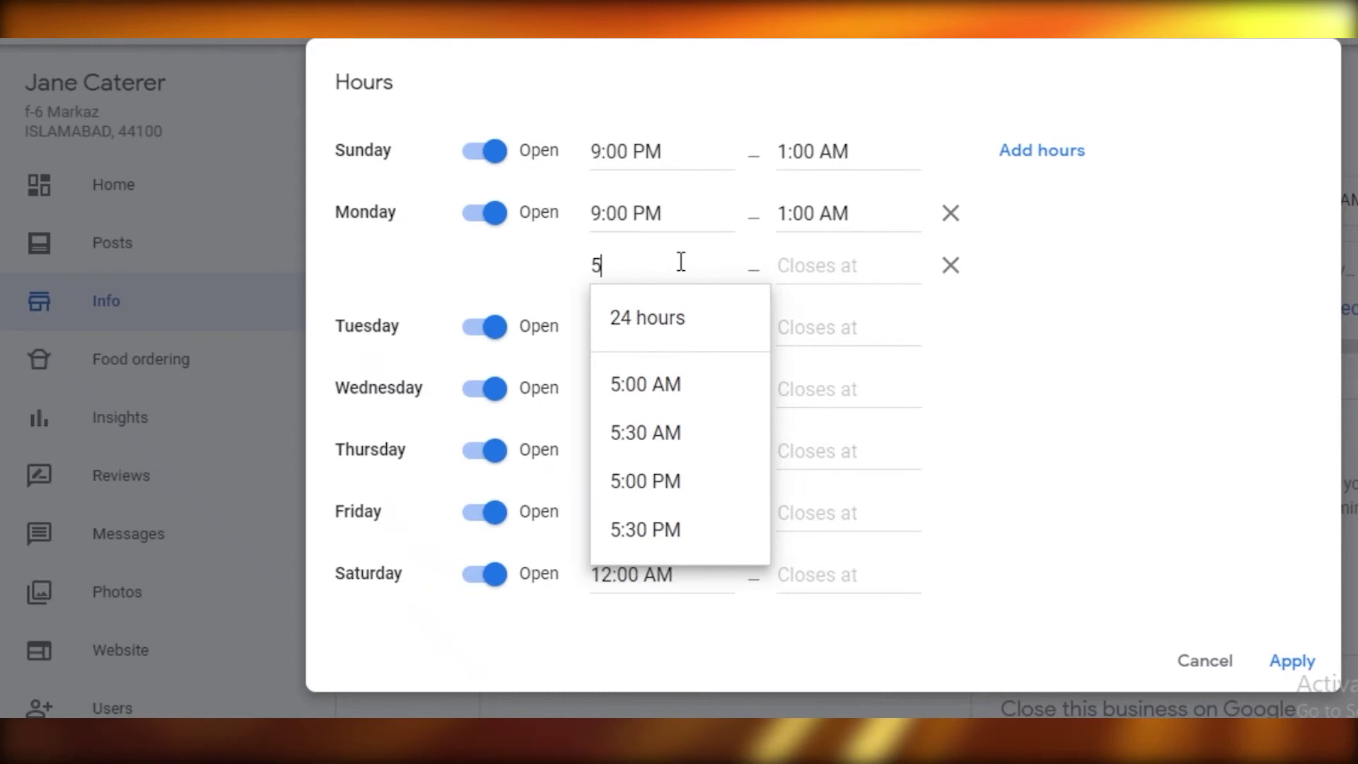
{"action": "left_click", "coordinate": [677, 386]}
{"action": "left_click", "coordinate": [792, 271]}
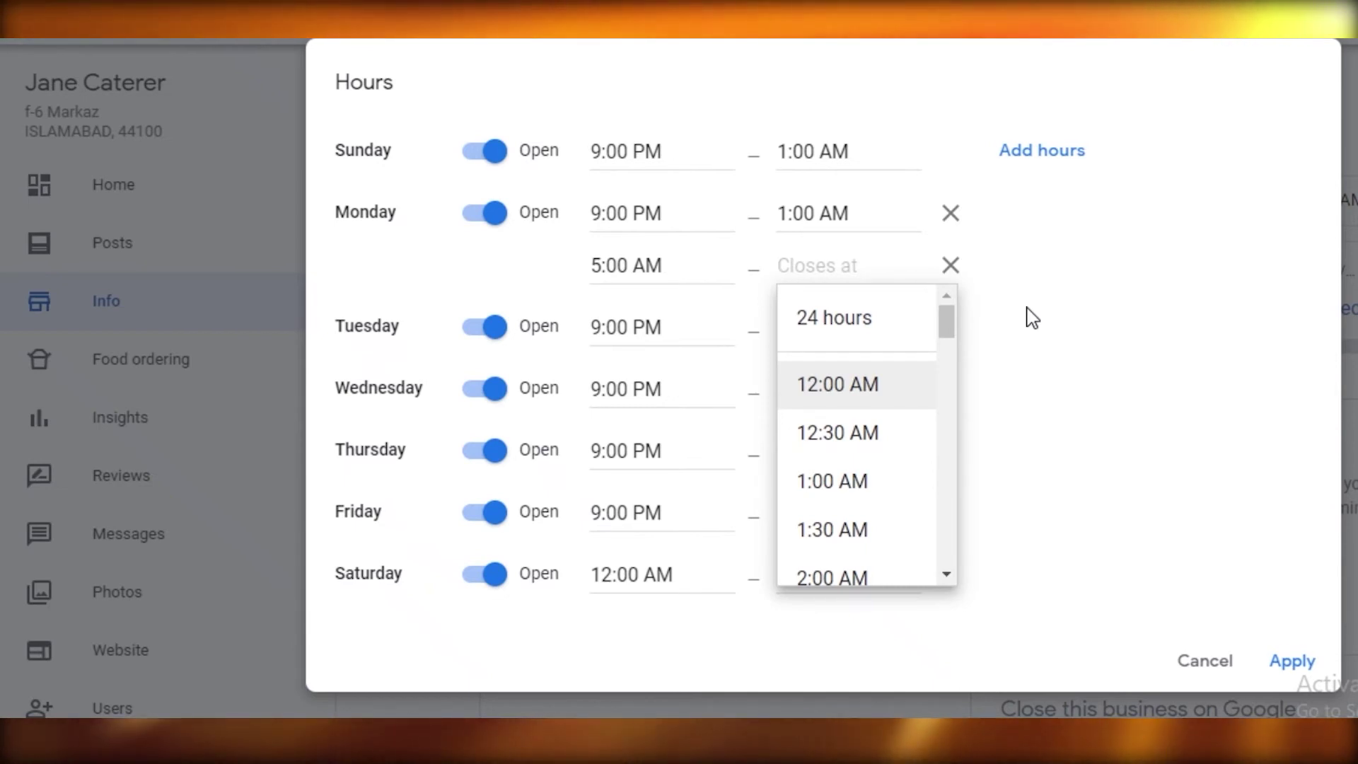
{"action": "scroll", "coordinate": [858, 434], "scroll_direction": "down", "scroll_amount": 5}
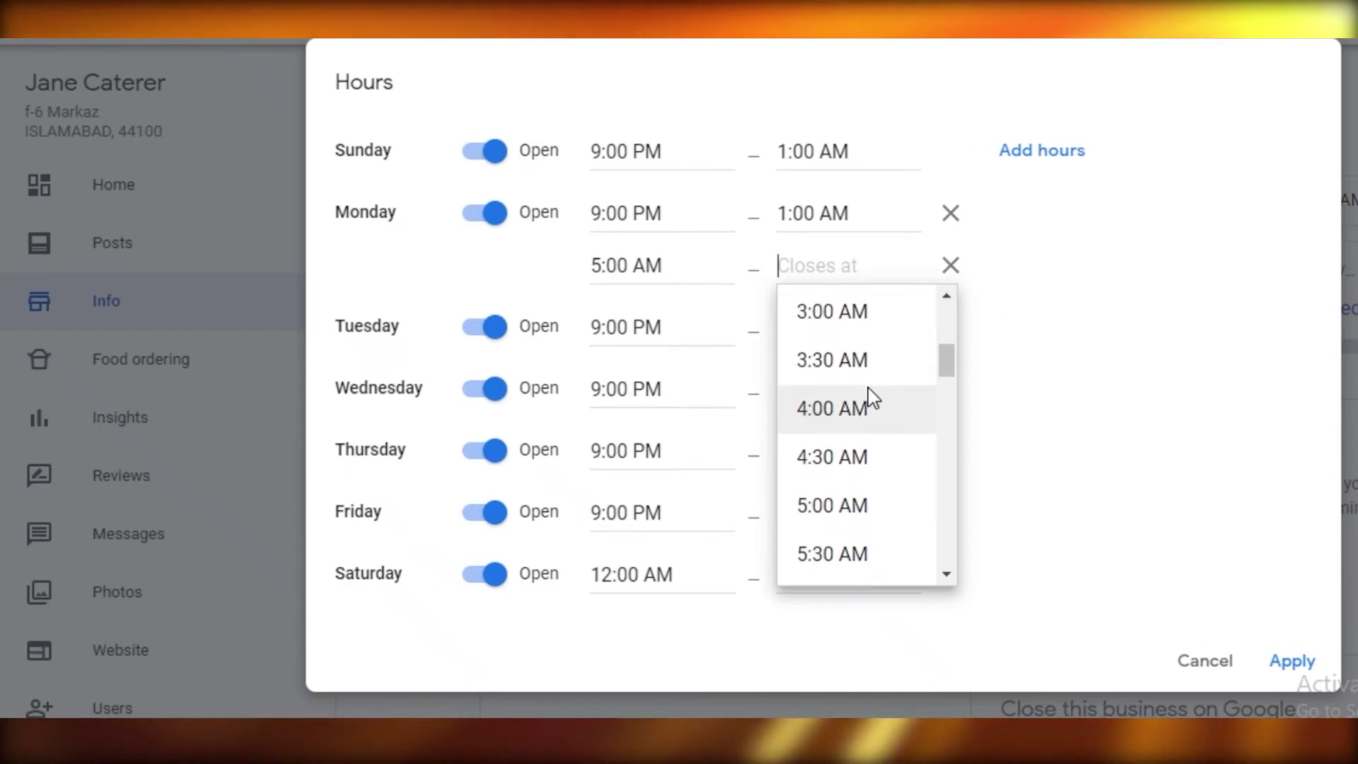
{"action": "scroll", "coordinate": [870, 464], "scroll_direction": "down", "scroll_amount": 3}
{"action": "left_click", "coordinate": [840, 461]}
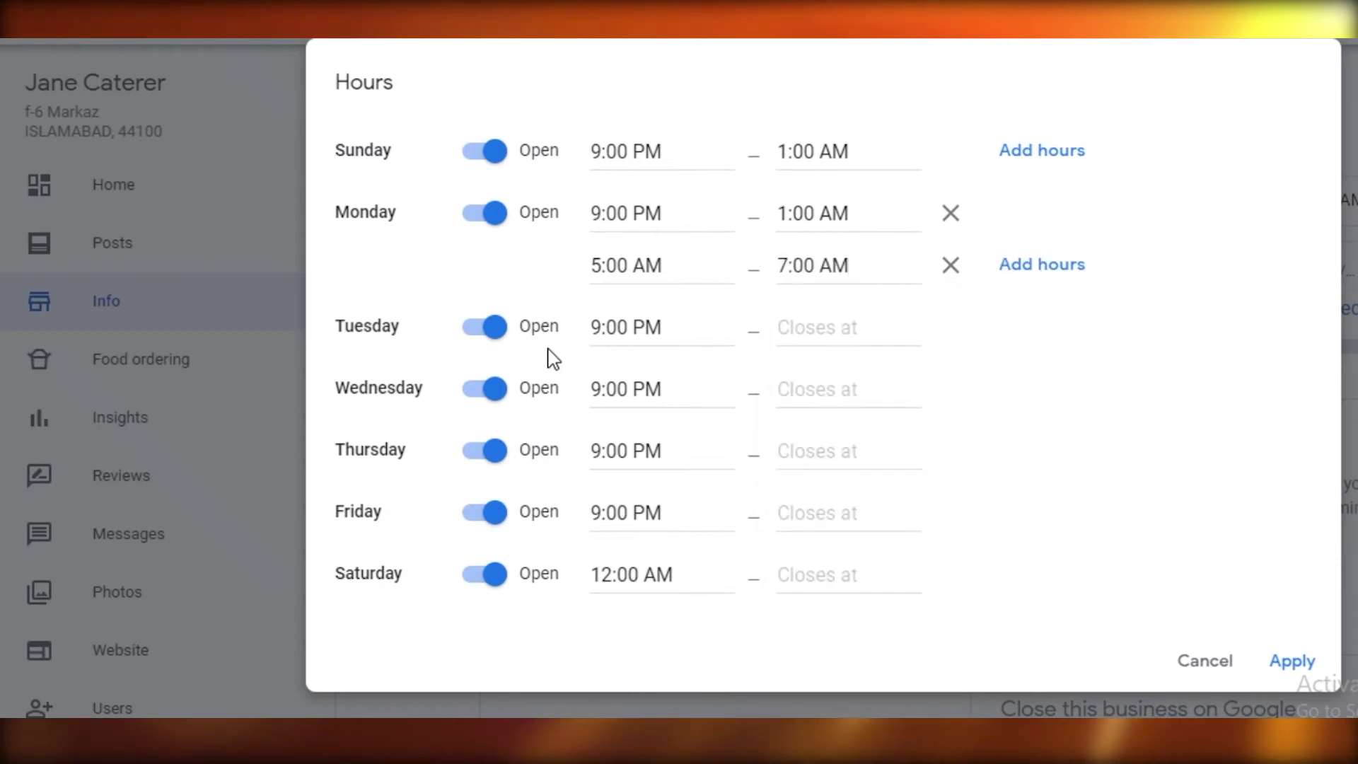
Step: Set the closing time for Tuesday through Friday to 9:00 AM
{"action": "left_click", "coordinate": [804, 329]}
{"action": "type", "text": "9"}
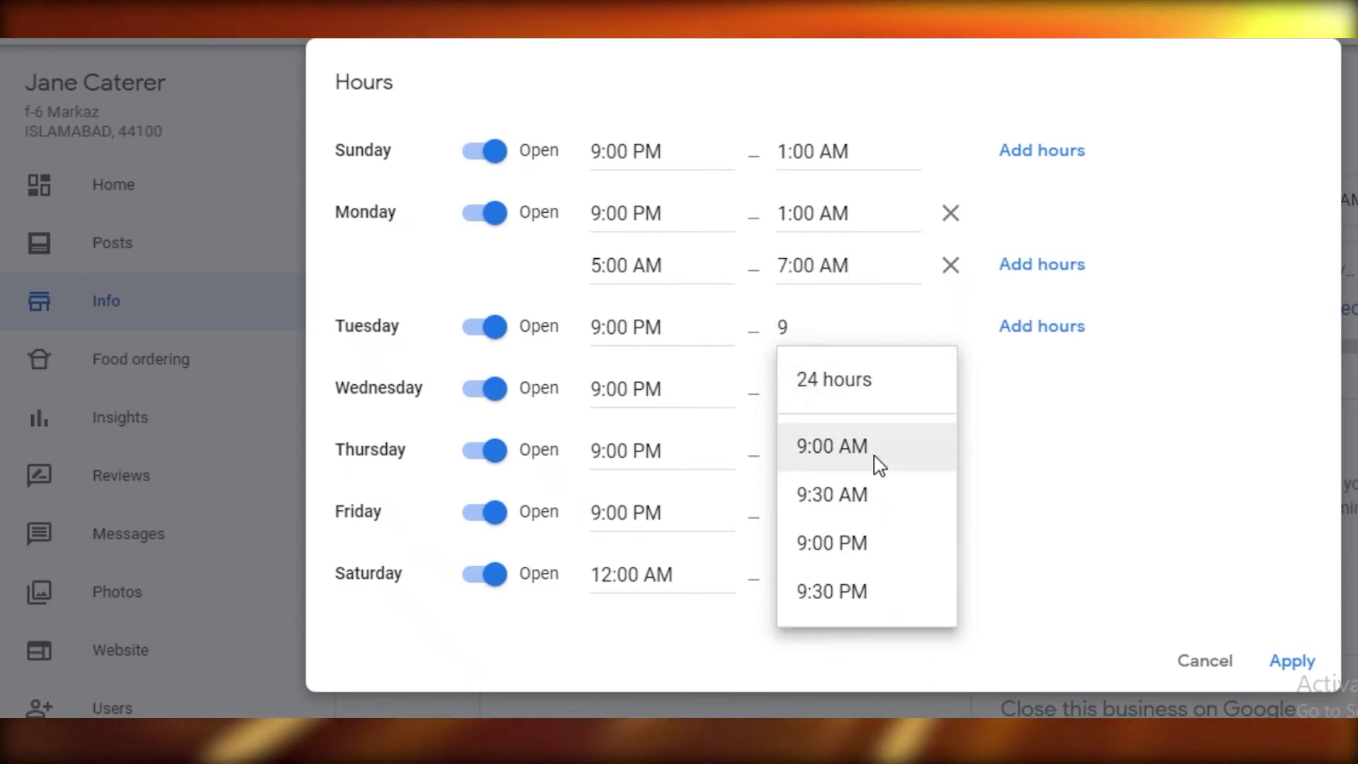
{"action": "left_click", "coordinate": [874, 461]}
{"action": "left_click", "coordinate": [843, 398]}
{"action": "type", "text": "9"}
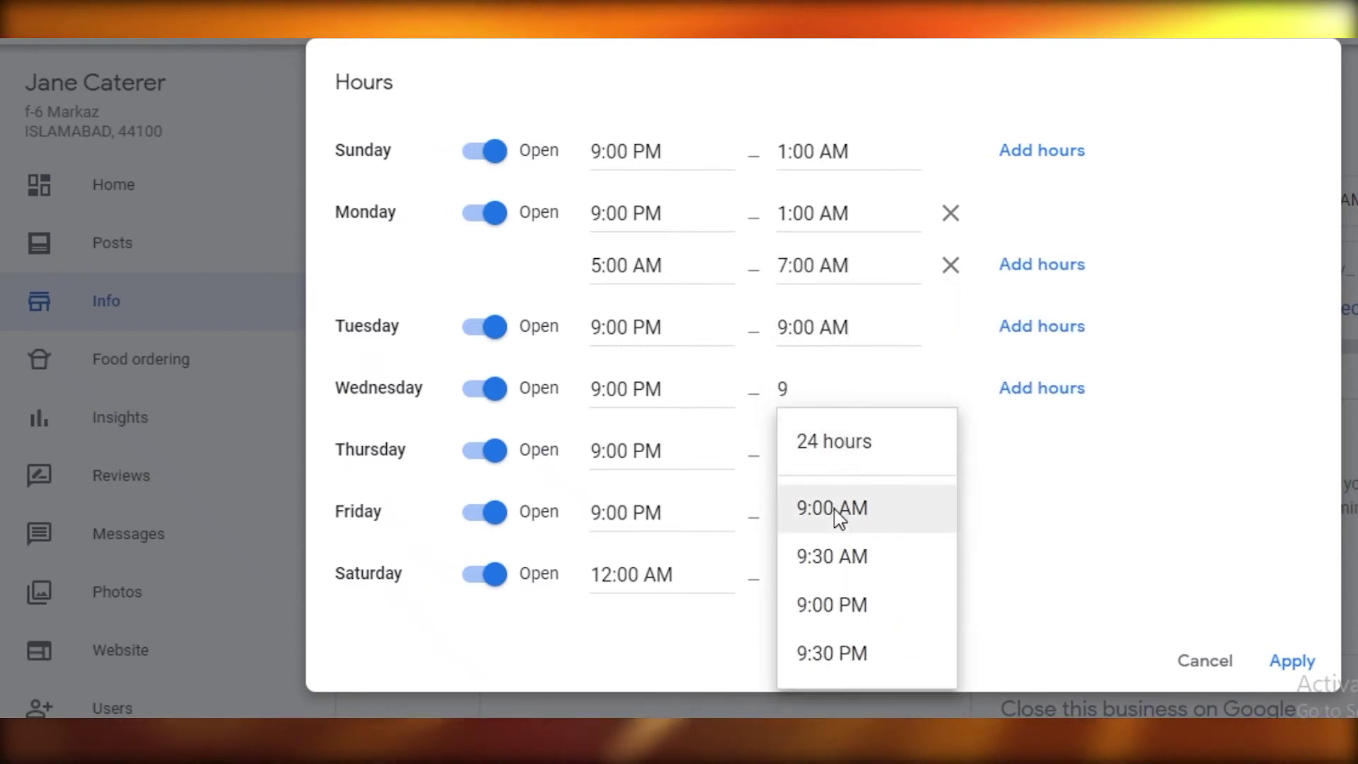
{"action": "left_click", "coordinate": [839, 515]}
{"action": "left_click", "coordinate": [843, 450]}
{"action": "type", "text": "9"}
{"action": "left_click", "coordinate": [834, 569]}
{"action": "left_click", "coordinate": [842, 512]}
{"action": "type", "text": "9"}
{"action": "left_click", "coordinate": [834, 629]}
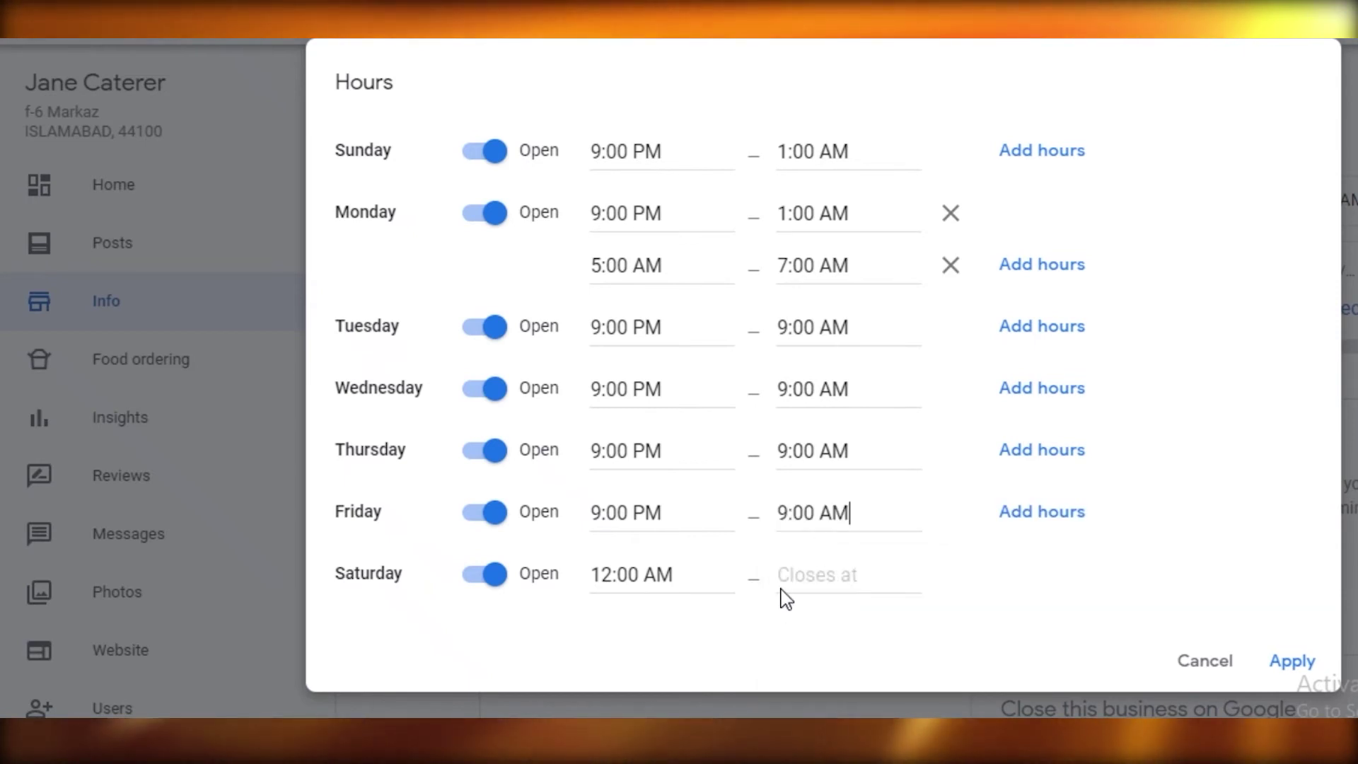
Step: Set Saturday's closing time to 9:00 AM and apply the weekly hours
{"action": "left_click", "coordinate": [784, 593]}
{"action": "type", "text": "9"}
{"action": "left_click", "coordinate": [824, 695]}
{"action": "left_click", "coordinate": [1292, 661]}
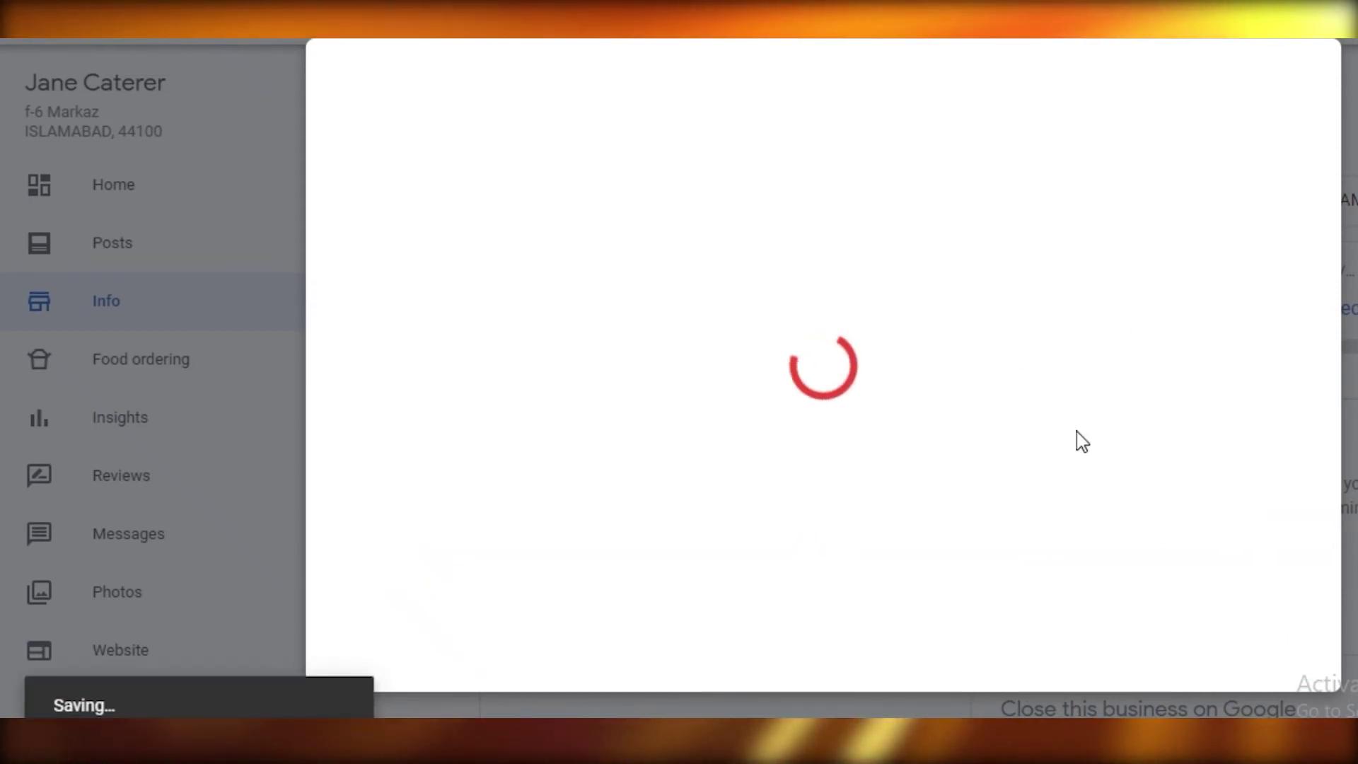
Step: Open the Website editor and scroll the site preview to review the updated business hours
{"action": "scroll", "coordinate": [149, 641], "scroll_direction": "down", "scroll_amount": 5}
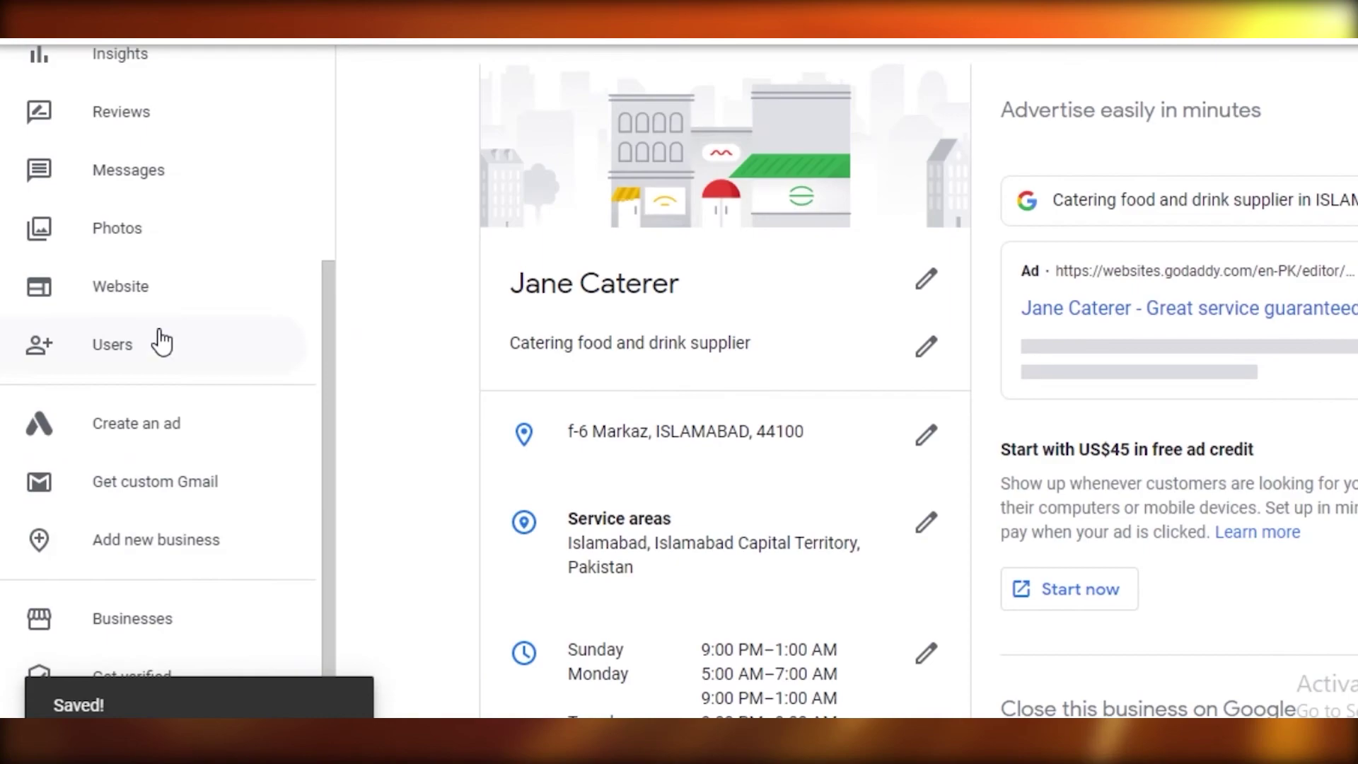
{"action": "left_click", "coordinate": [149, 267]}
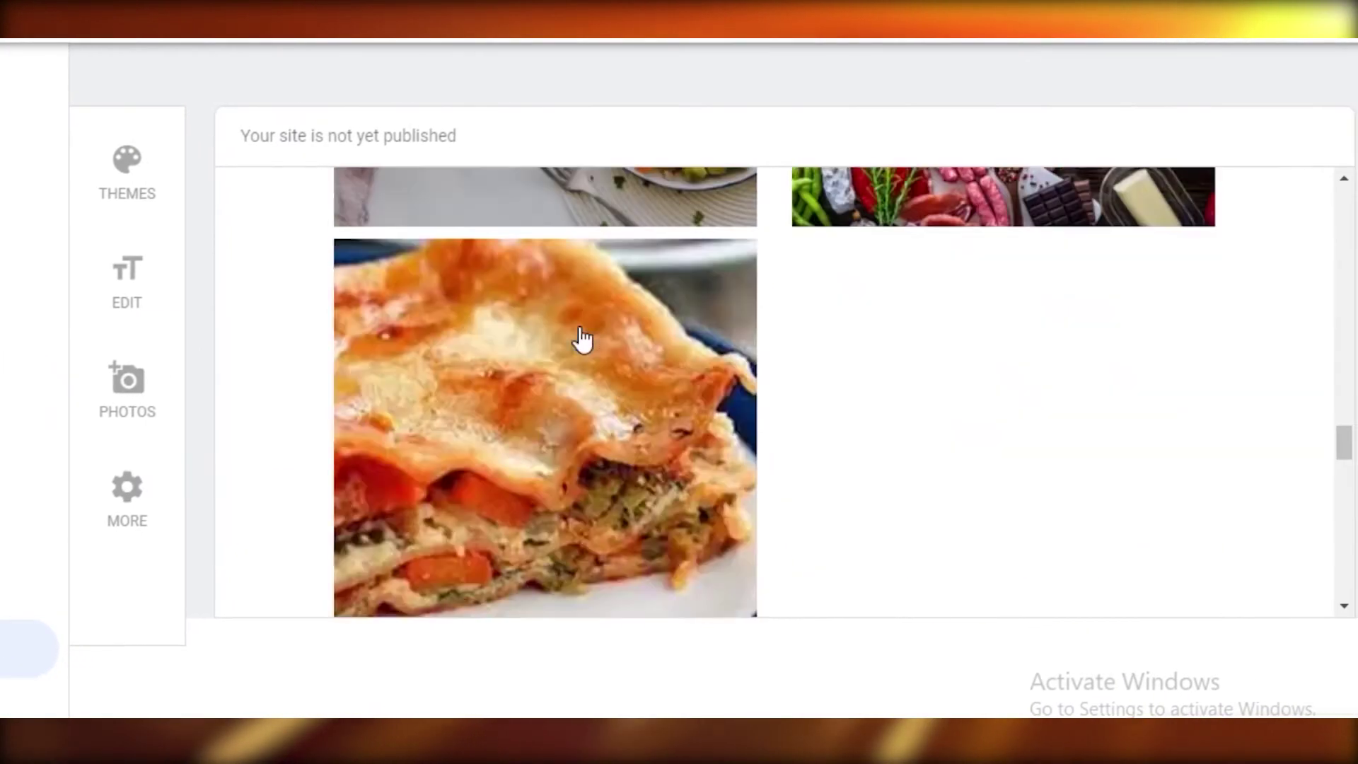
{"action": "scroll", "coordinate": [579, 340], "scroll_direction": "down", "scroll_amount": 5}
{"action": "scroll", "coordinate": [579, 328], "scroll_direction": "up", "scroll_amount": 3}
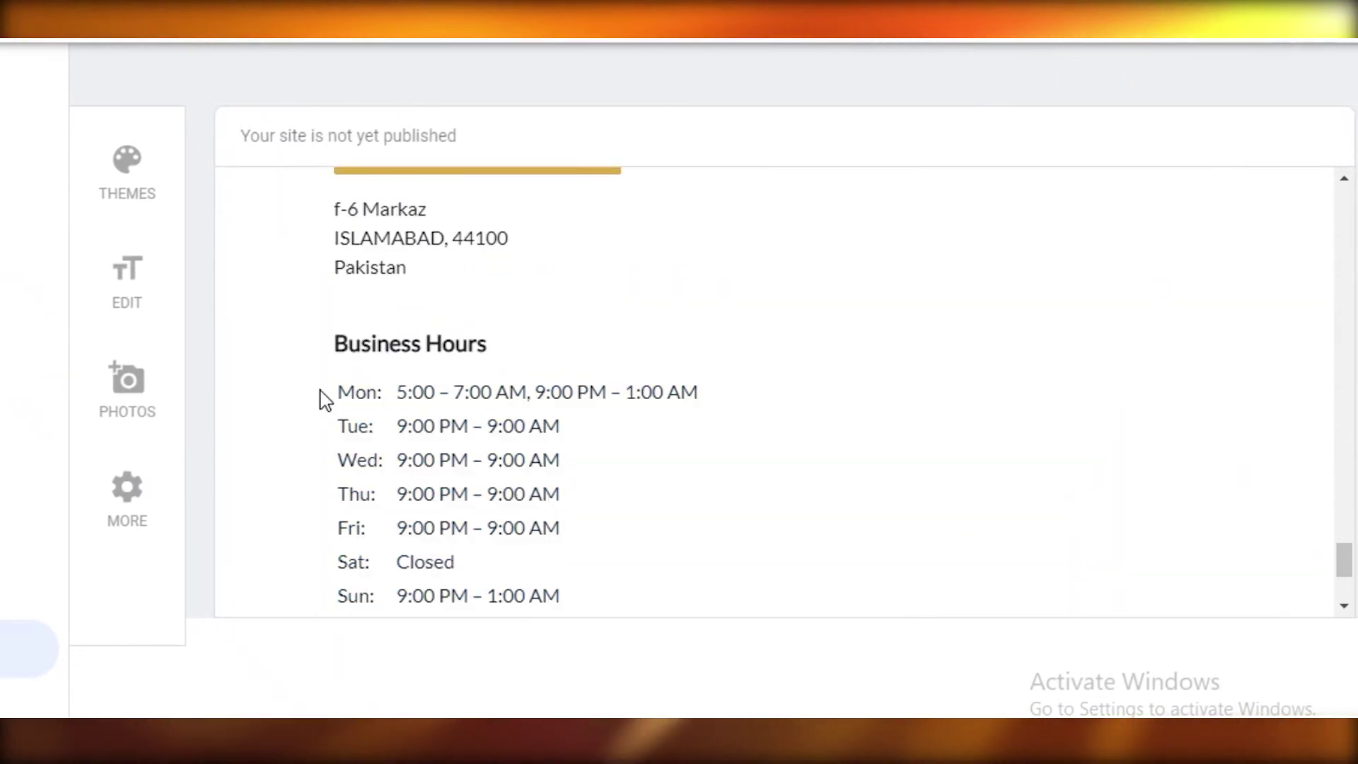
{"action": "scroll", "coordinate": [476, 512], "scroll_direction": "down", "scroll_amount": 2}
{"action": "scroll", "coordinate": [1119, 379], "scroll_direction": "up", "scroll_amount": 10}
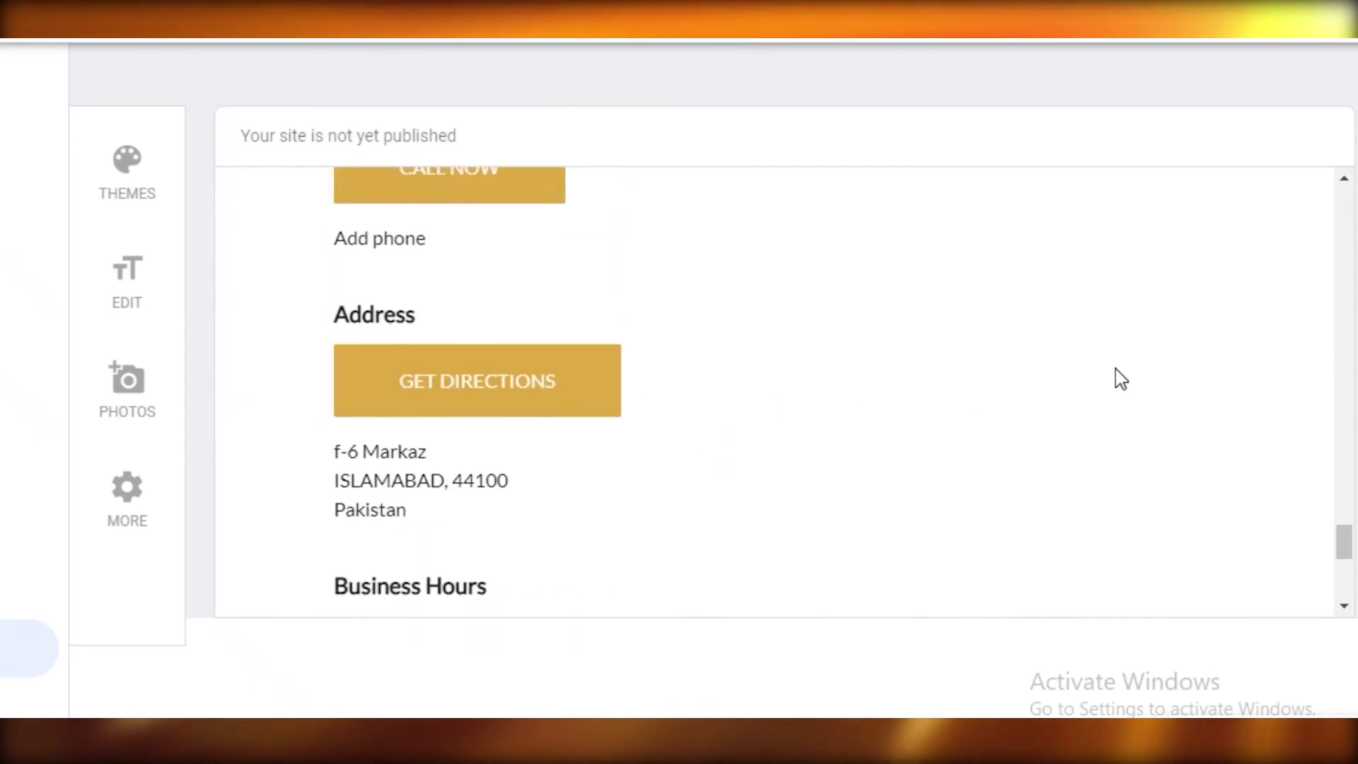
{"action": "scroll", "coordinate": [1112, 369], "scroll_direction": "down", "scroll_amount": 15}
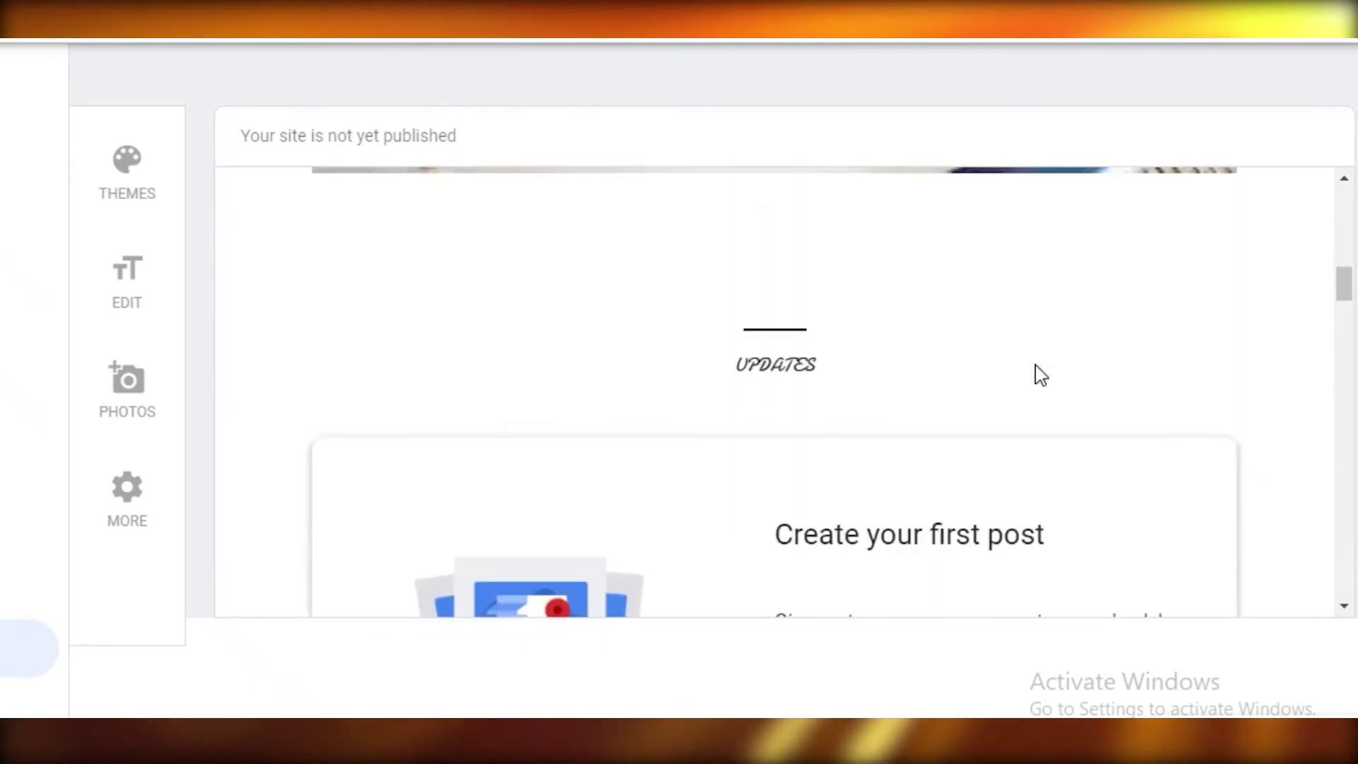
{"action": "scroll", "coordinate": [849, 342], "scroll_direction": "up", "scroll_amount": 6}
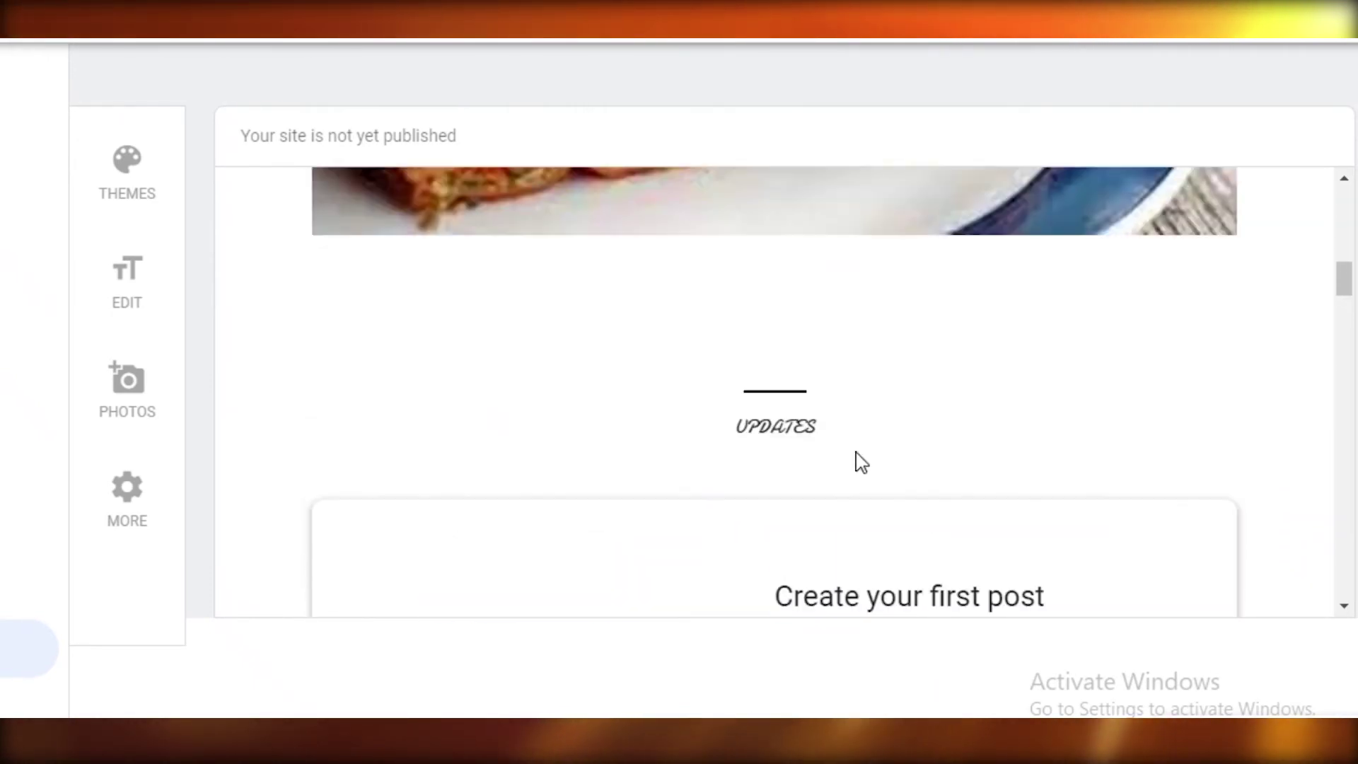
{"action": "scroll", "coordinate": [778, 410], "scroll_direction": "down", "scroll_amount": 4}
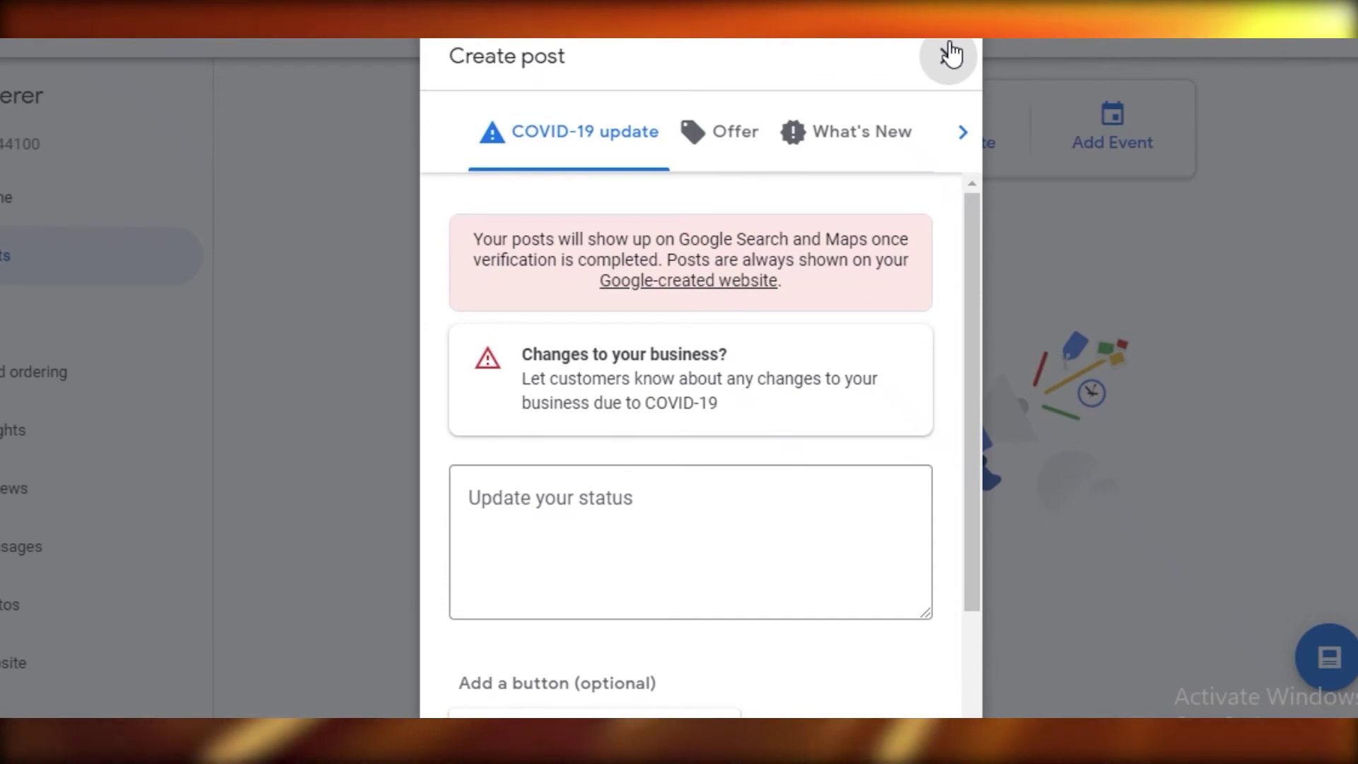
Step: Browse the post types, then enter 'Vaccination is Mandatory.' as the COVID-19 update status
{"action": "left_click", "coordinate": [963, 133]}
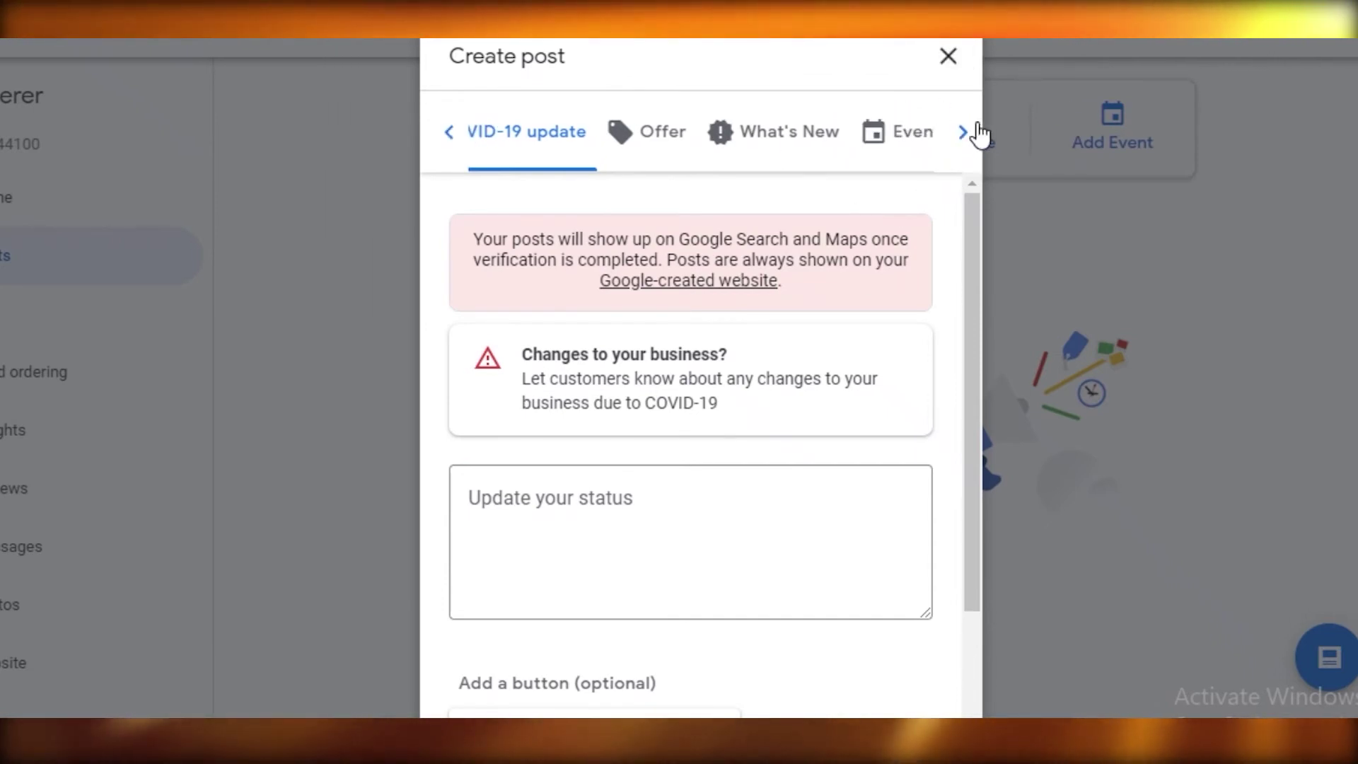
{"action": "left_click", "coordinate": [969, 130]}
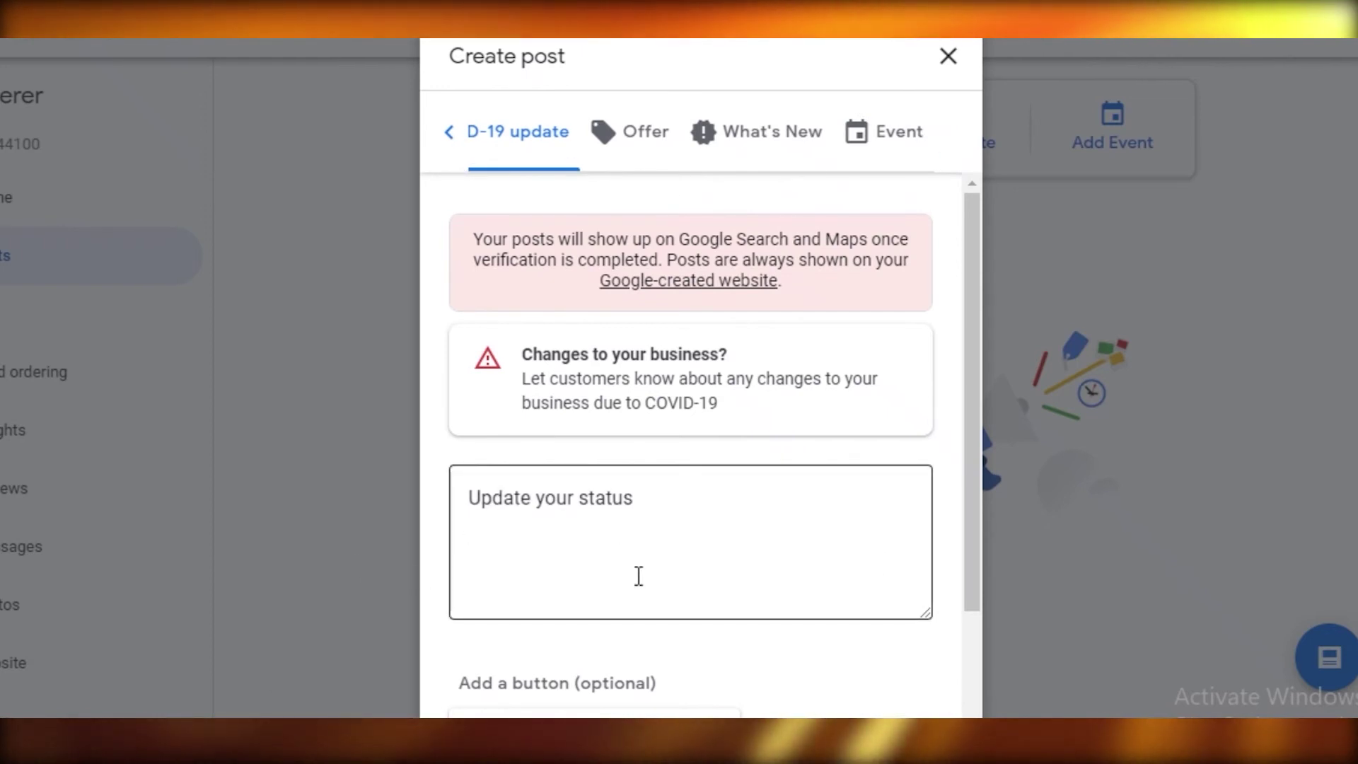
{"action": "left_click", "coordinate": [570, 473]}
{"action": "left_click", "coordinate": [448, 135]}
{"action": "left_click", "coordinate": [510, 525]}
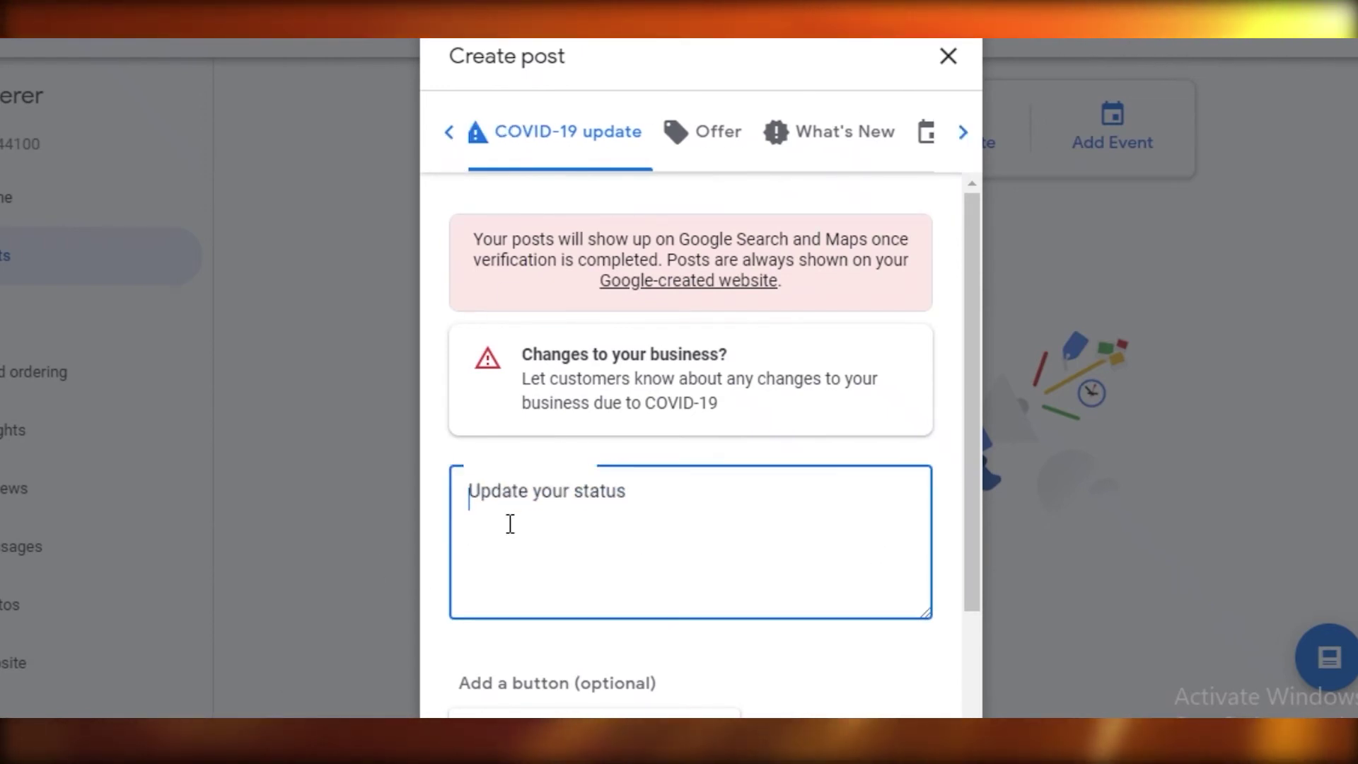
{"action": "type", "text": "Vacc"}
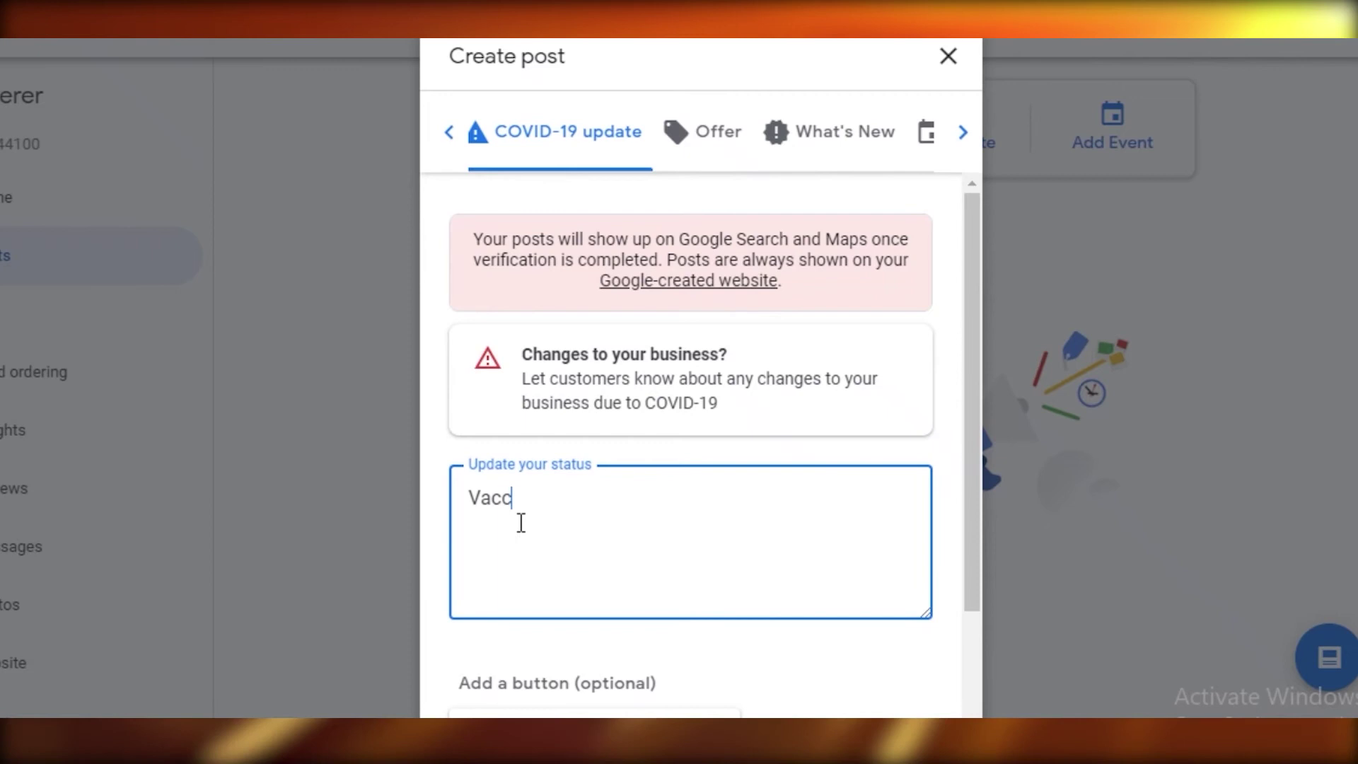
{"action": "type", "text": "ination is Mandatory."}
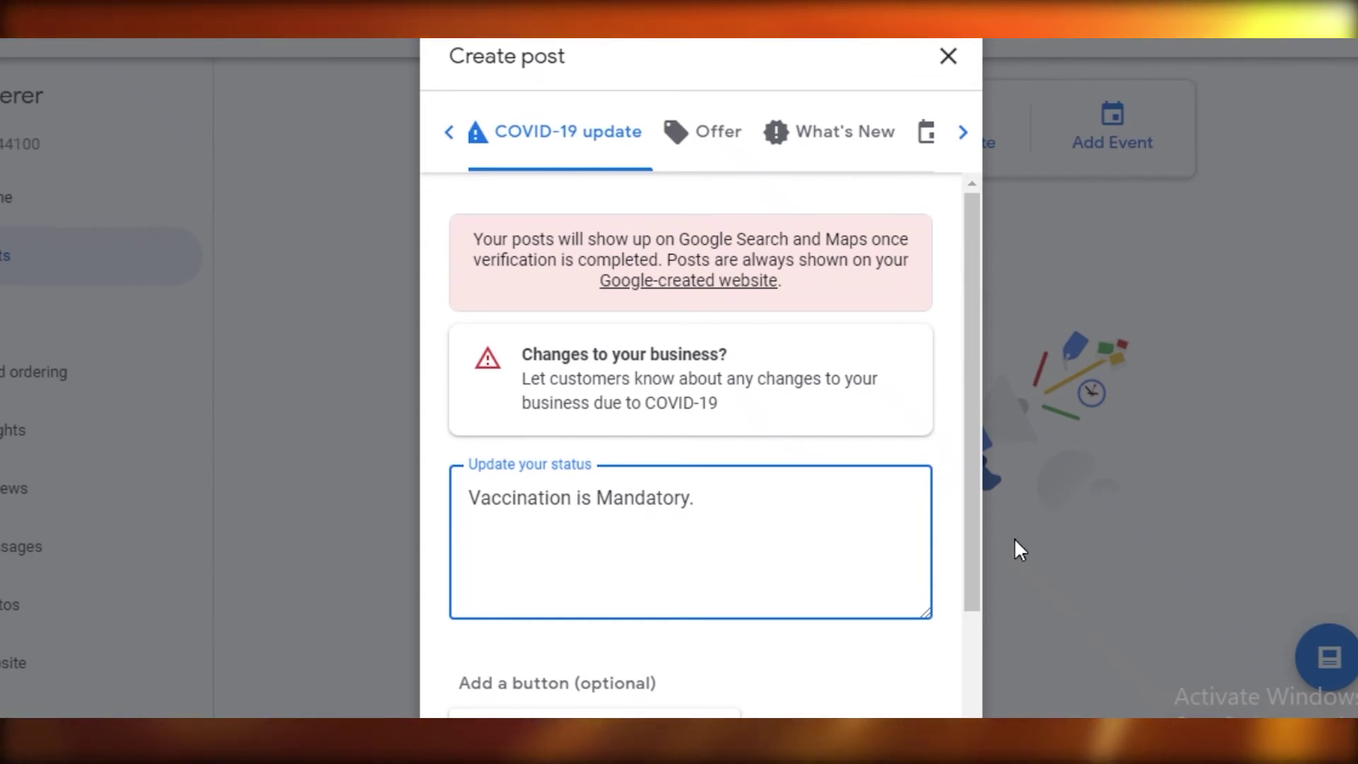
Step: Switch to an Offer post titled '10% discount on Wednesdays.'
{"action": "left_click", "coordinate": [713, 135]}
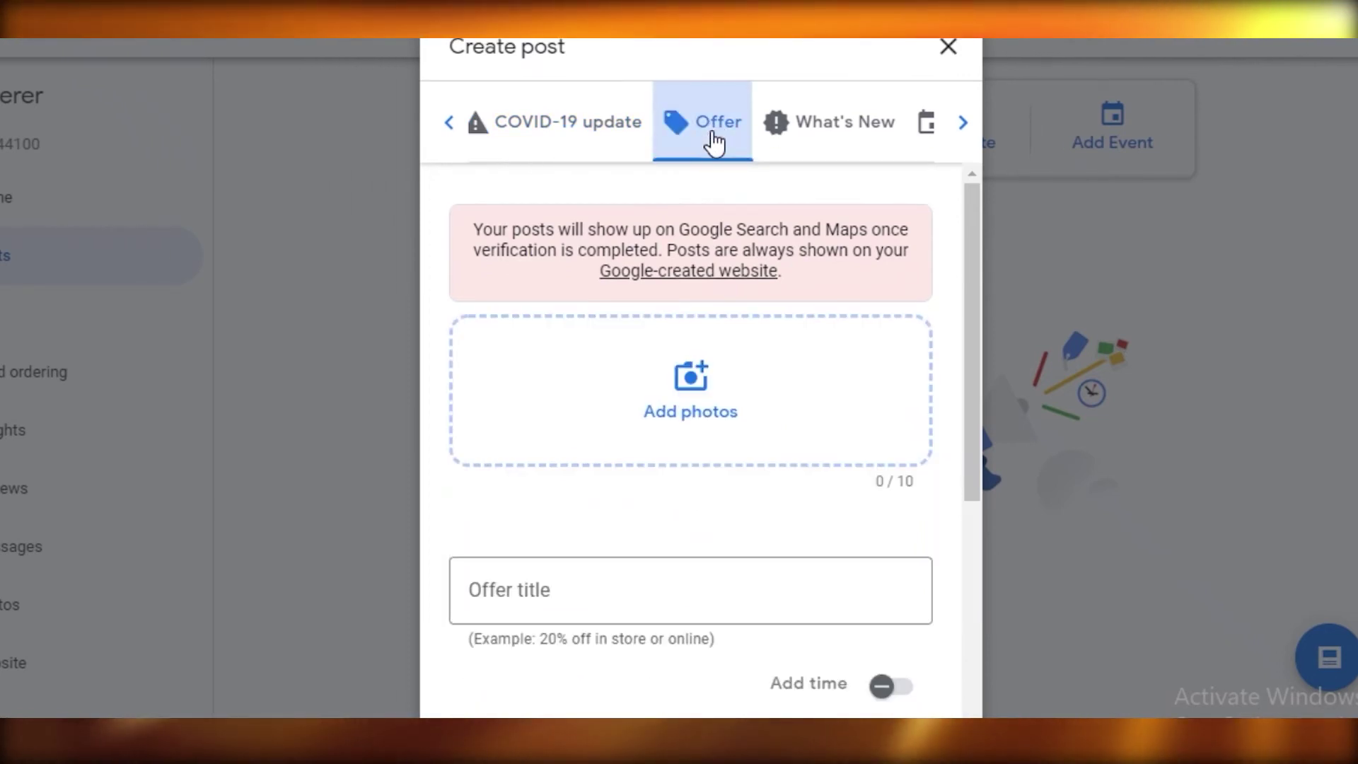
{"action": "scroll", "coordinate": [545, 495], "scroll_direction": "down", "scroll_amount": 5}
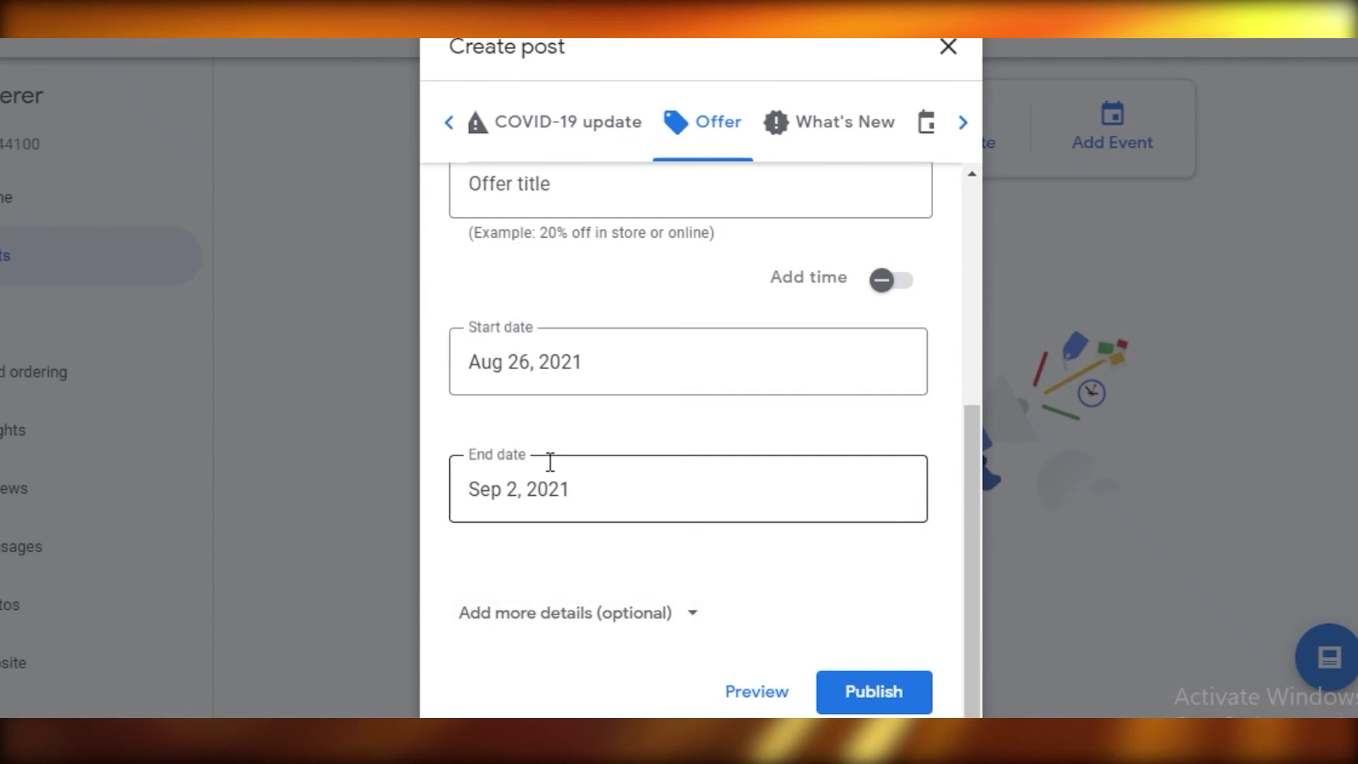
{"action": "scroll", "coordinate": [554, 461], "scroll_direction": "up", "scroll_amount": 5}
{"action": "left_click", "coordinate": [557, 532]}
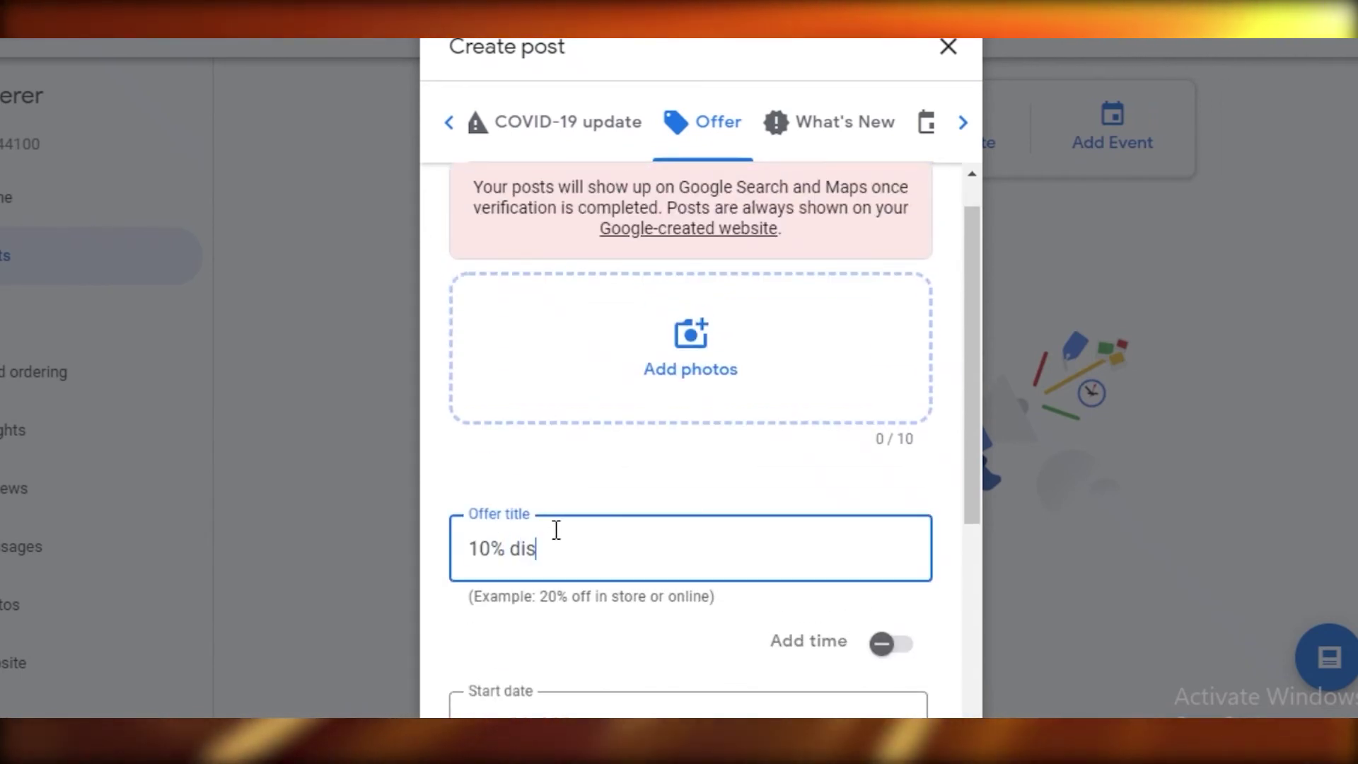
{"action": "type", "text": "10% discount on Wednesdays."}
Step: Set the offer's end date to Aug 31, 2021 in the calendar
{"action": "scroll", "coordinate": [622, 481], "scroll_direction": "down", "scroll_amount": 5}
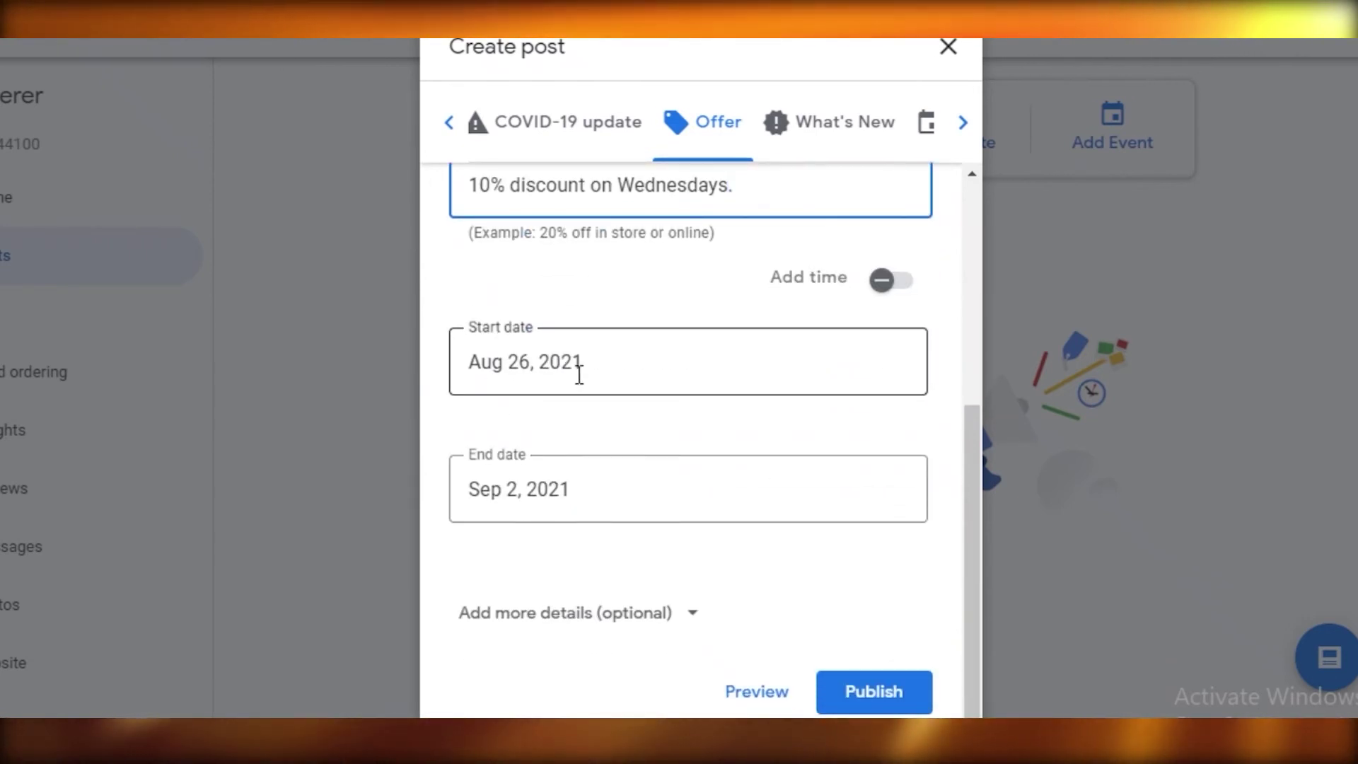
{"action": "left_click", "coordinate": [581, 491]}
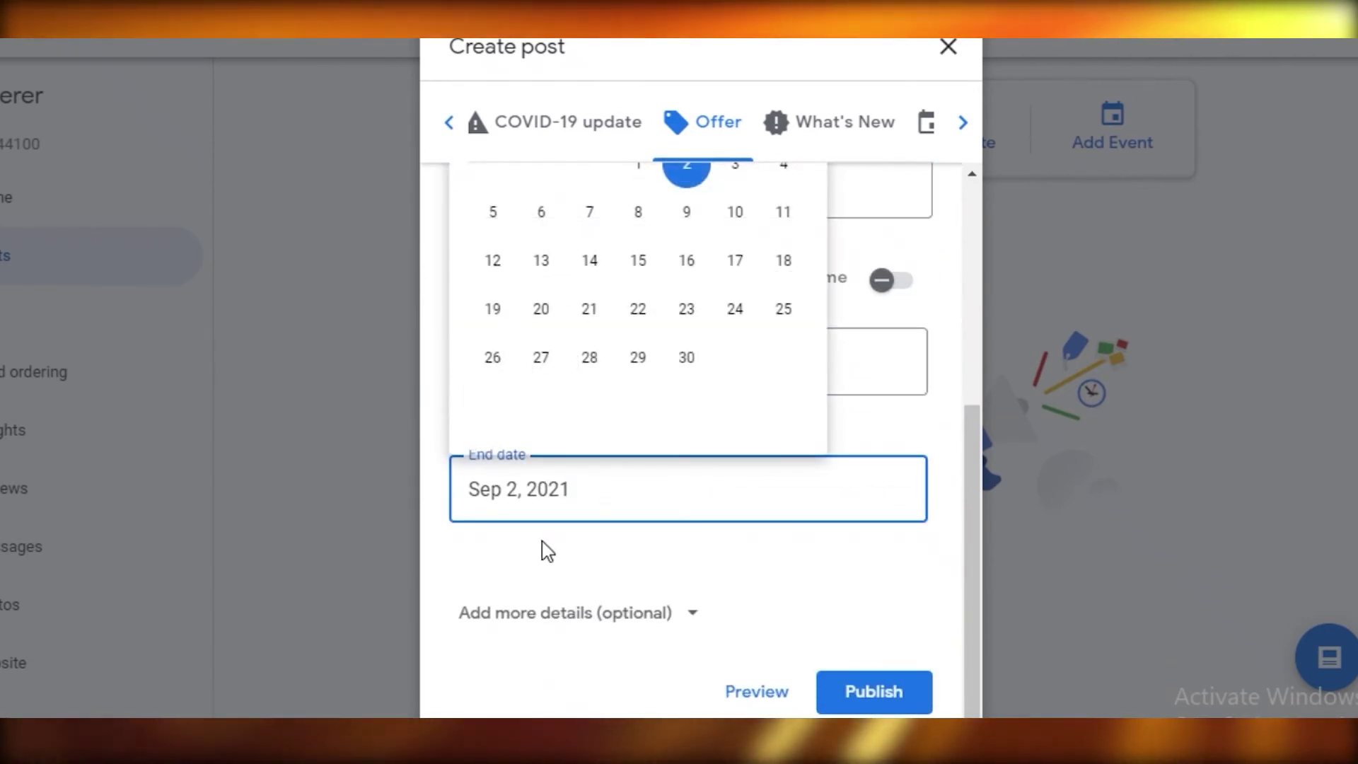
{"action": "scroll", "coordinate": [540, 549], "scroll_direction": "up", "scroll_amount": 2}
{"action": "left_click", "coordinate": [474, 175]}
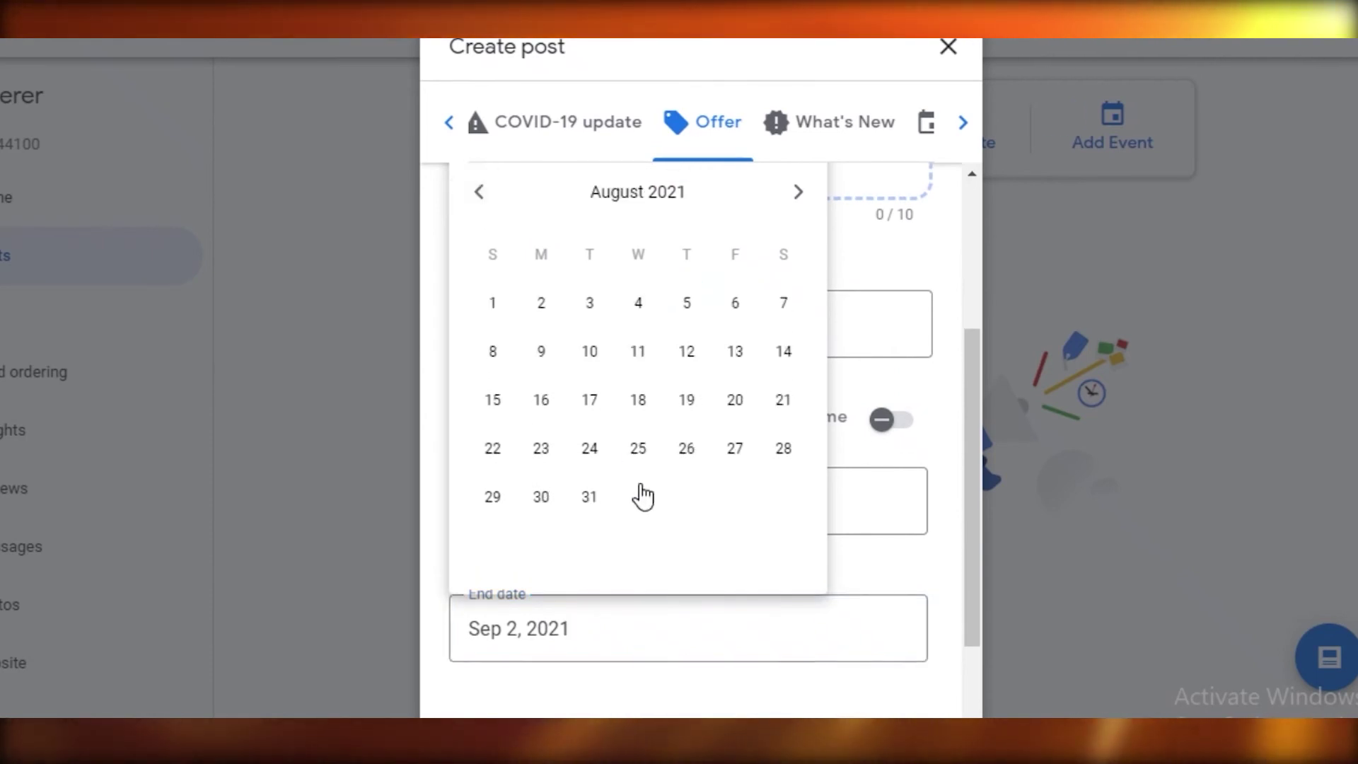
{"action": "left_click", "coordinate": [590, 497]}
{"action": "scroll", "coordinate": [839, 456], "scroll_direction": "down", "scroll_amount": 2}
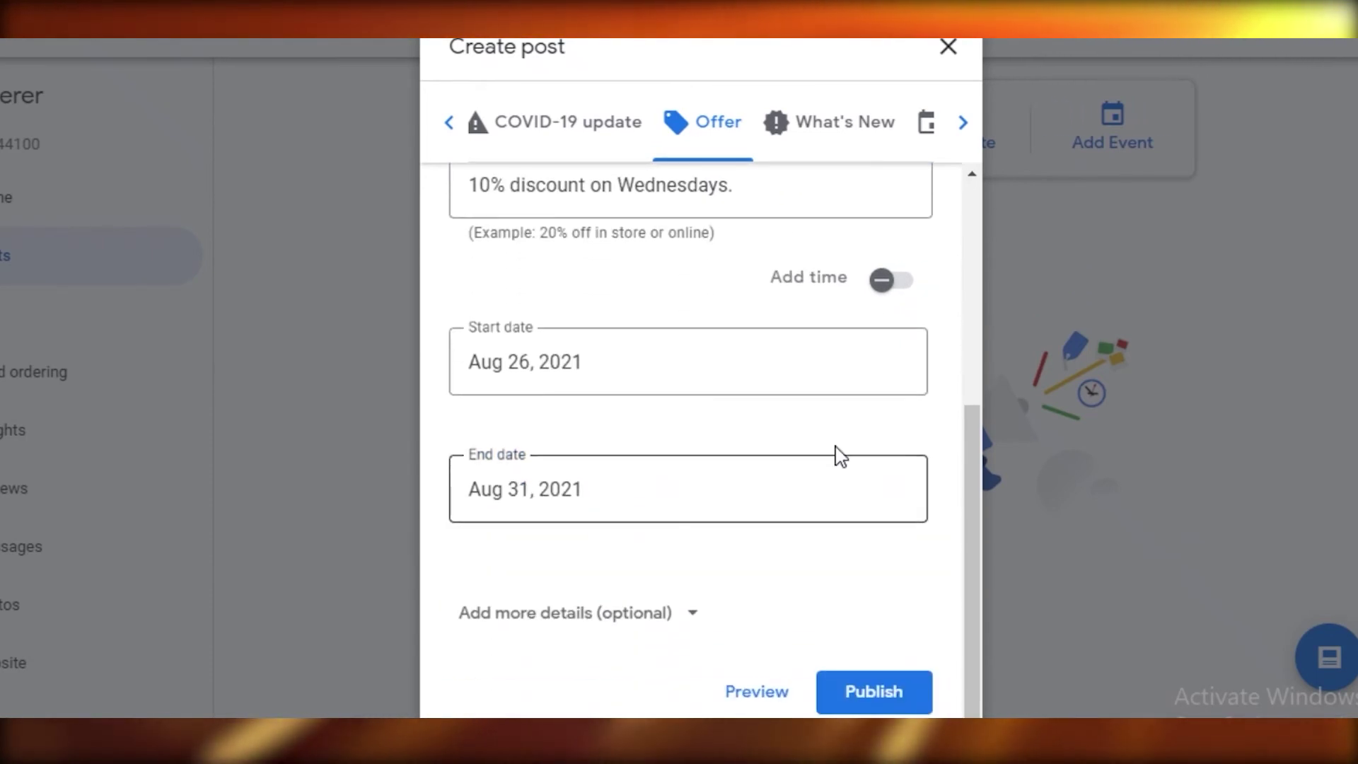
Step: Check the What's New button choices, then publish the post as an Event
{"action": "left_click", "coordinate": [824, 117]}
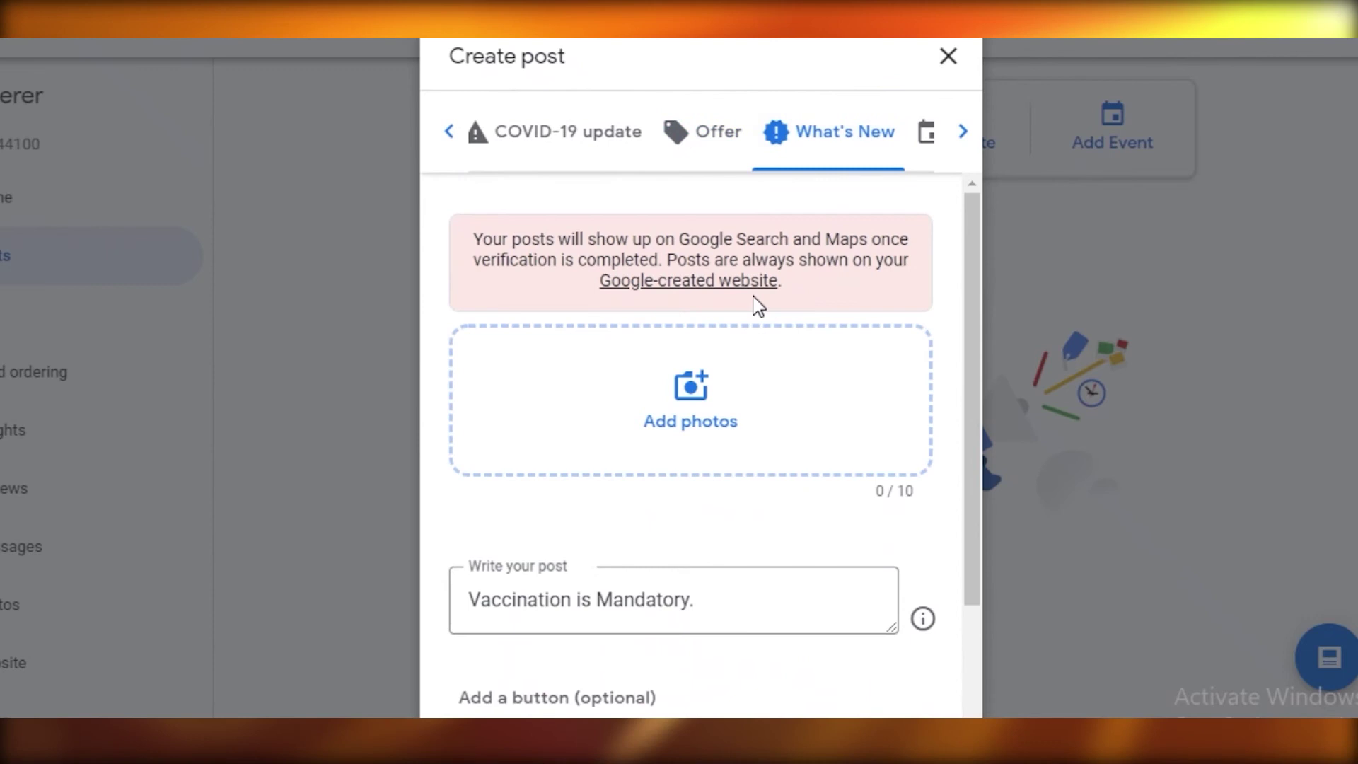
{"action": "scroll", "coordinate": [755, 304], "scroll_direction": "down", "scroll_amount": 2}
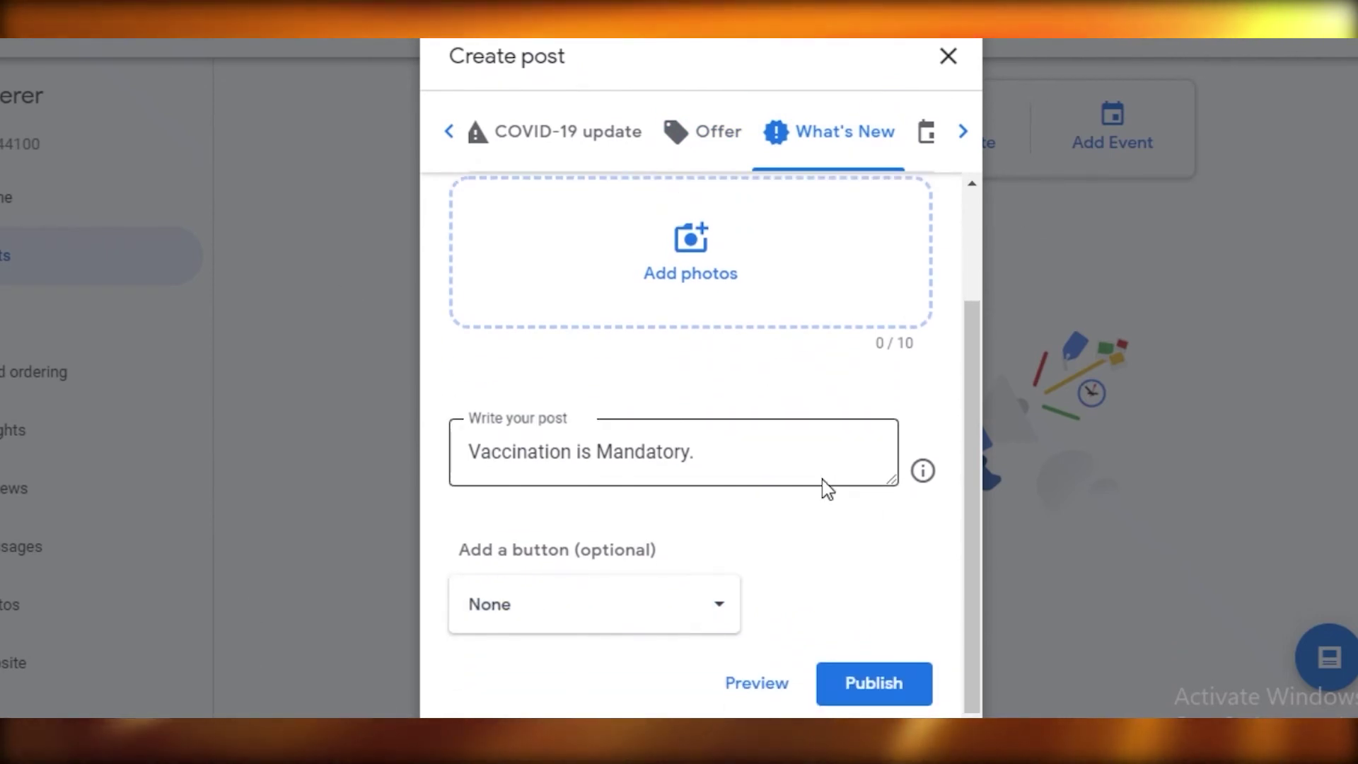
{"action": "left_click", "coordinate": [580, 632]}
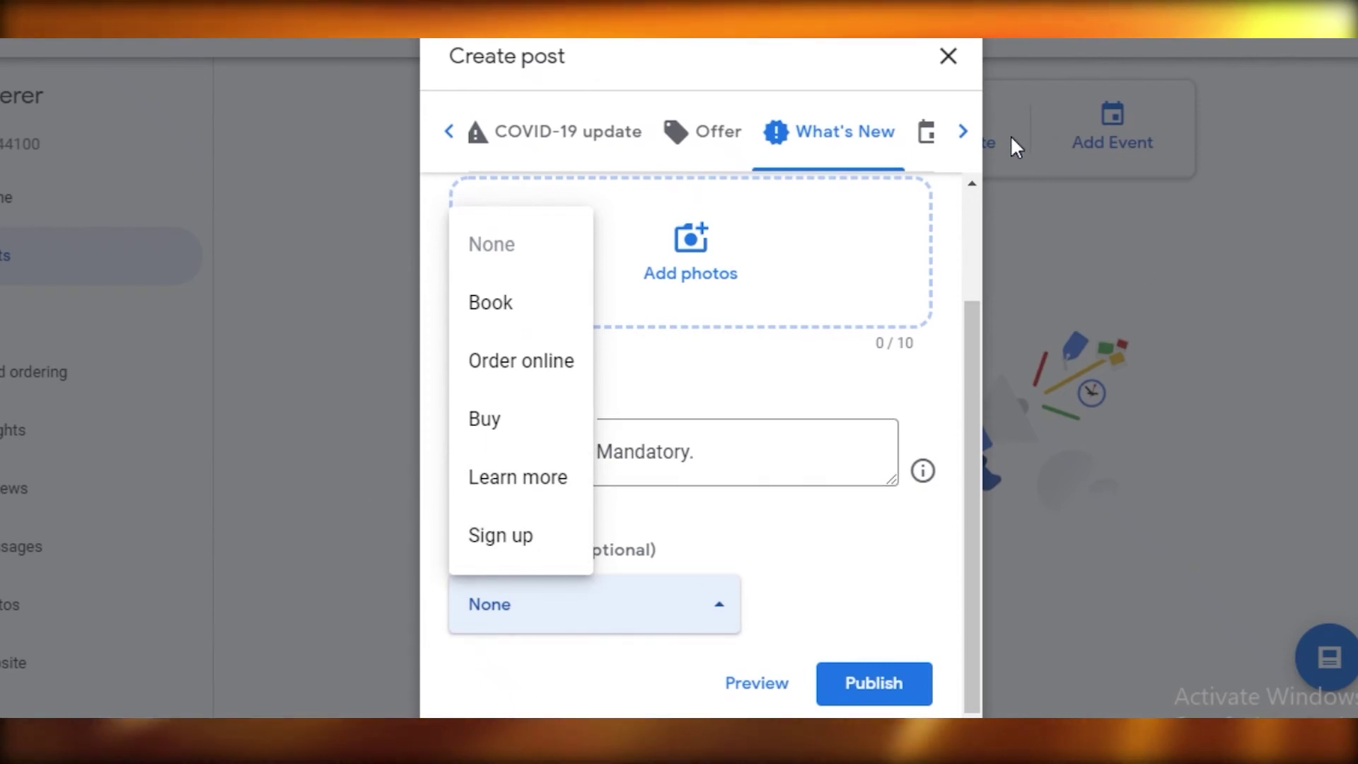
{"action": "left_click", "coordinate": [924, 129]}
{"action": "scroll", "coordinate": [721, 346], "scroll_direction": "down", "scroll_amount": 5}
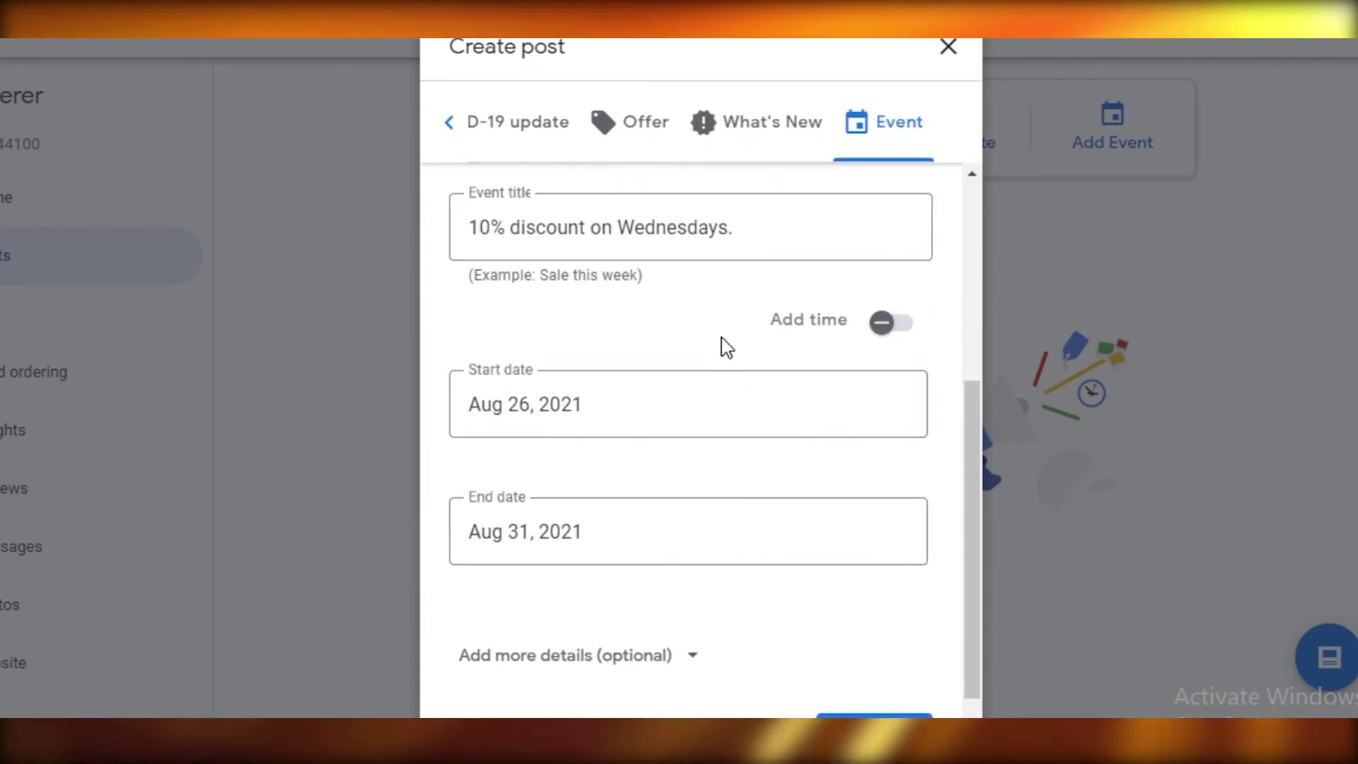
{"action": "scroll", "coordinate": [938, 711], "scroll_direction": "down", "scroll_amount": 1}
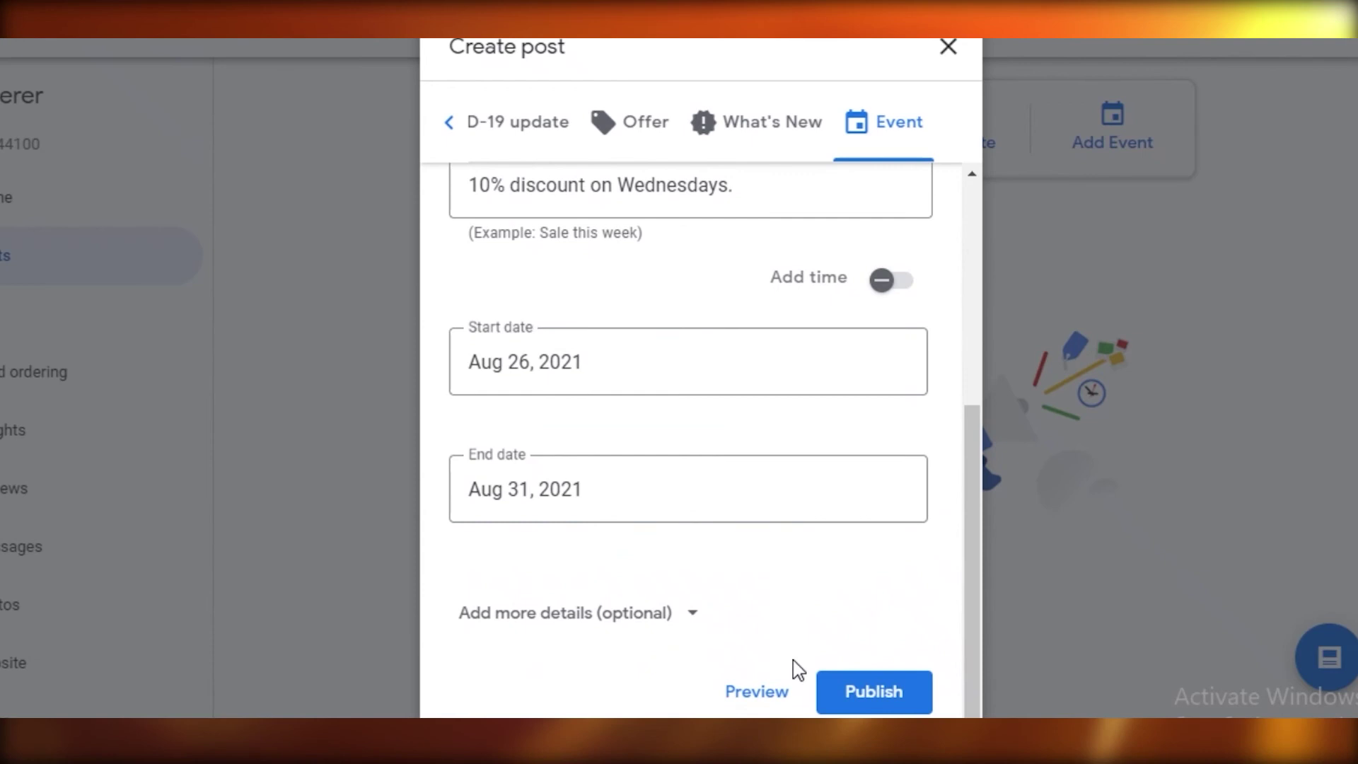
{"action": "left_click", "coordinate": [856, 693]}
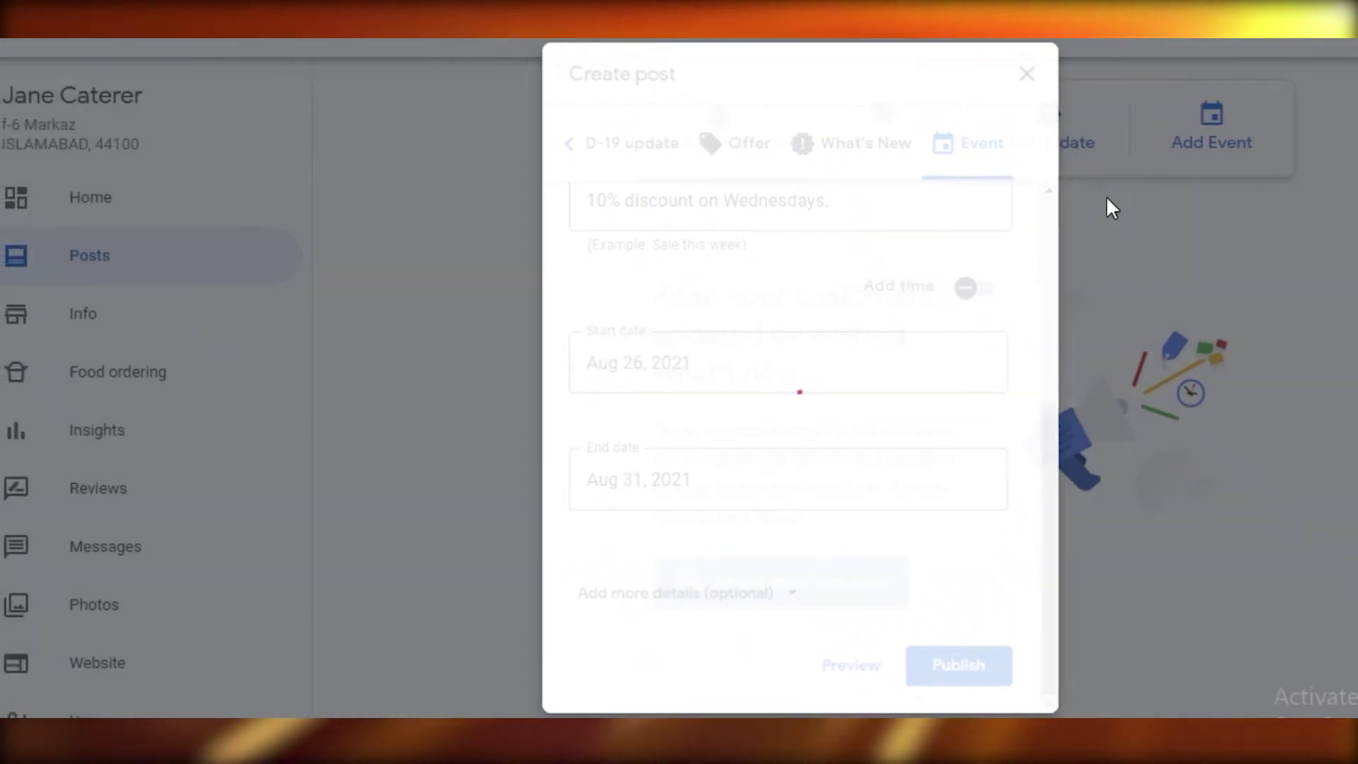
Step: Scroll the site preview down to the Updates section showing the posts, then back up
{"action": "scroll", "coordinate": [110, 576], "scroll_direction": "down", "scroll_amount": 2}
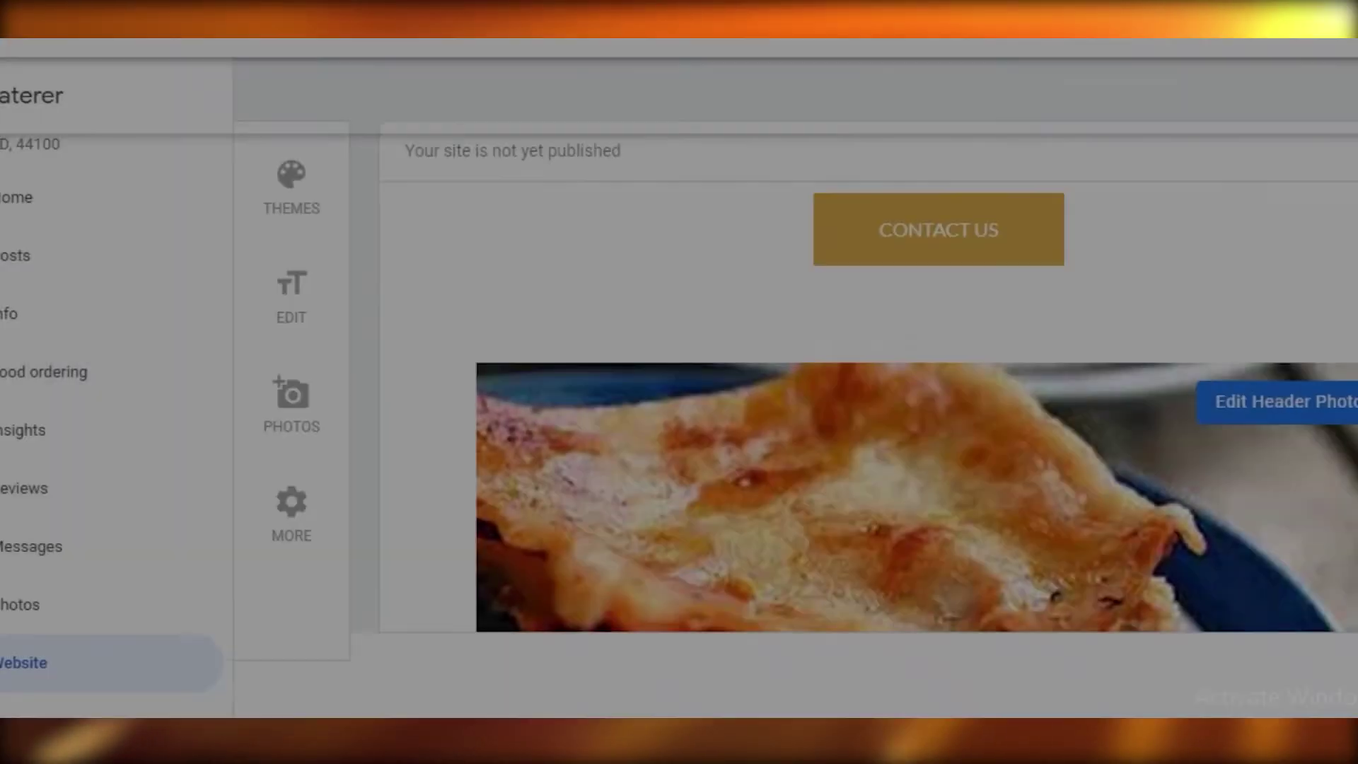
{"action": "scroll", "coordinate": [1234, 394], "scroll_direction": "down", "scroll_amount": 15}
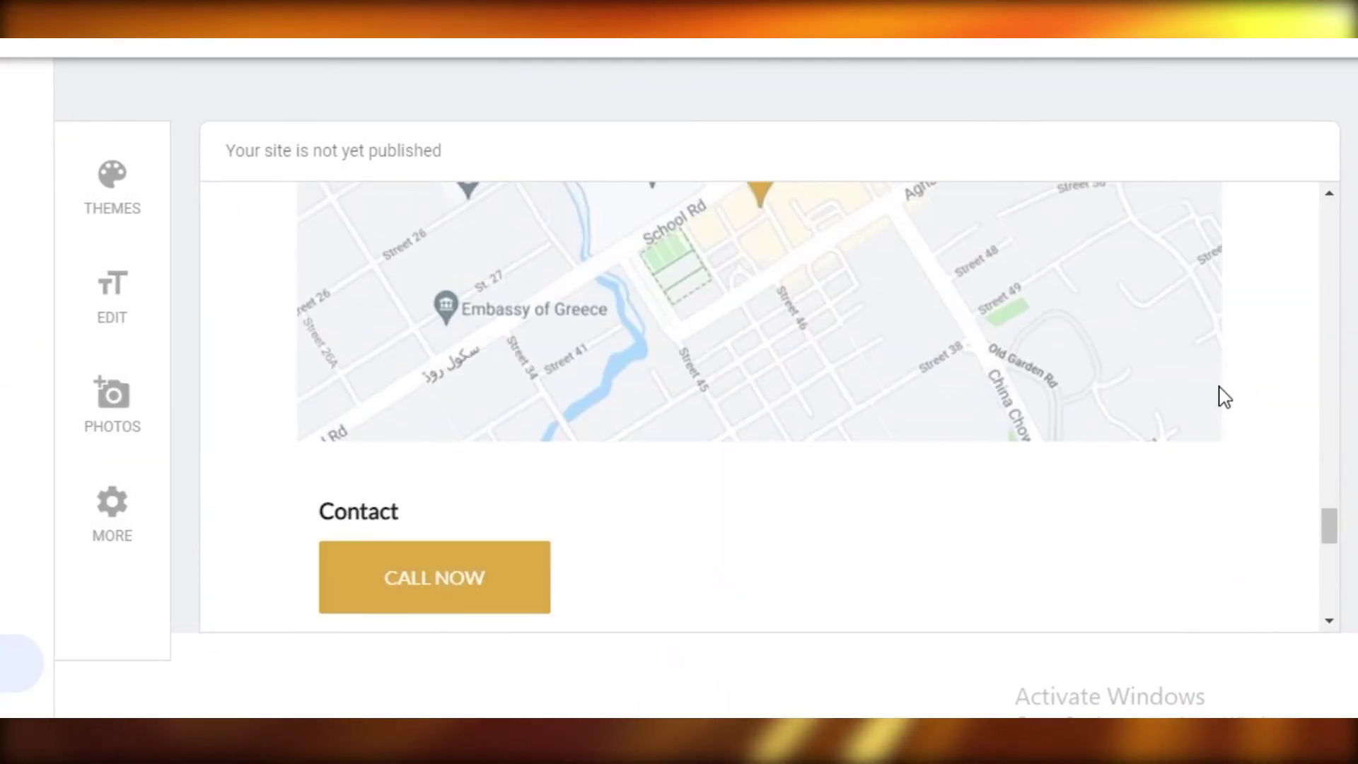
{"action": "scroll", "coordinate": [1307, 262], "scroll_direction": "up", "scroll_amount": 10}
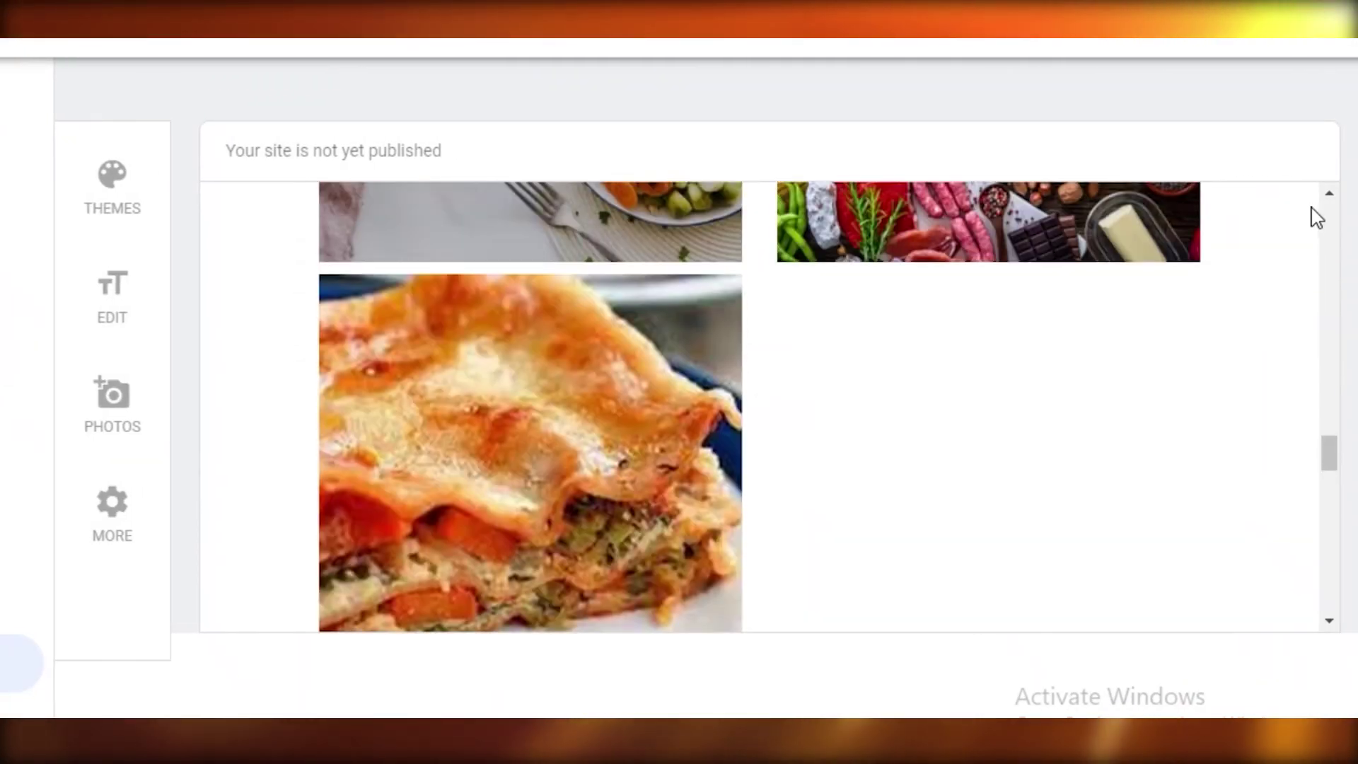
{"action": "scroll", "coordinate": [1307, 261], "scroll_direction": "up", "scroll_amount": 7}
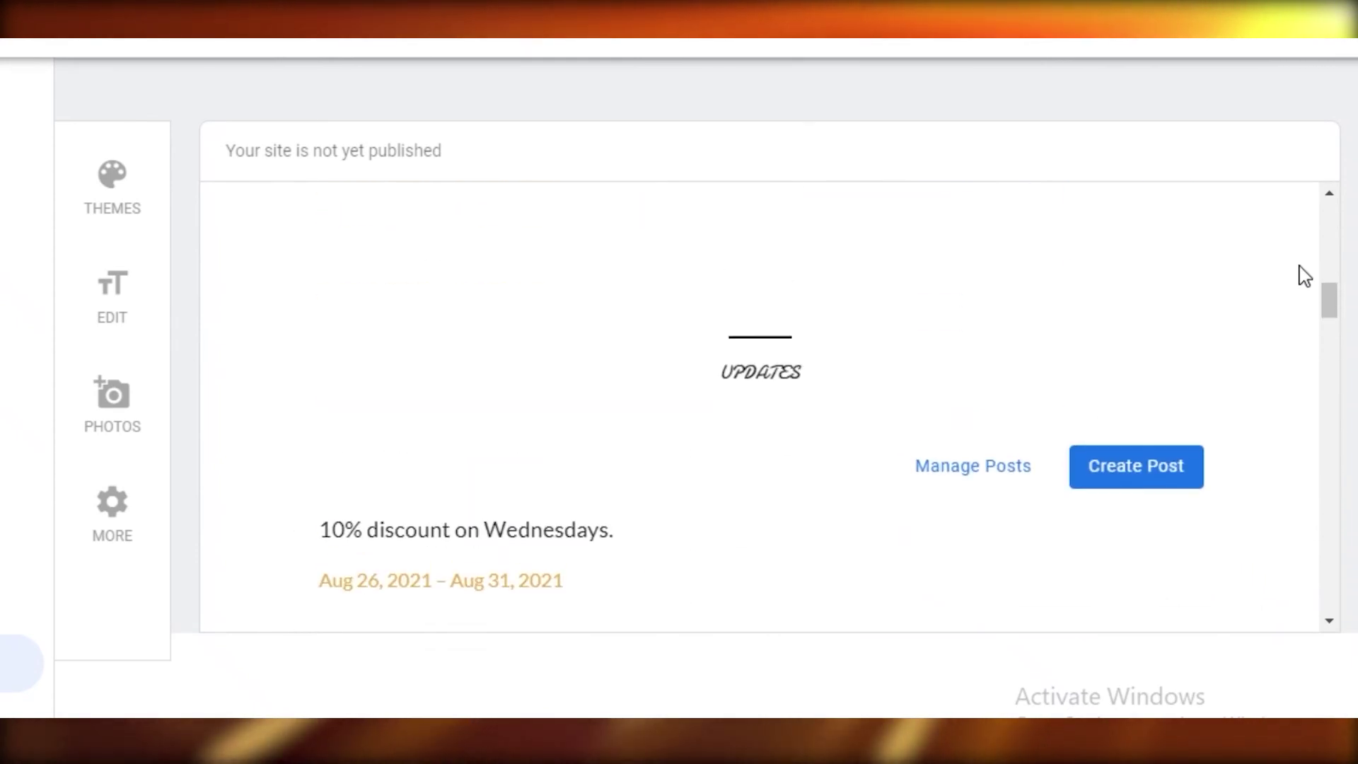
{"action": "scroll", "coordinate": [636, 325], "scroll_direction": "down", "scroll_amount": 3}
{"action": "scroll", "coordinate": [541, 486], "scroll_direction": "down", "scroll_amount": 1}
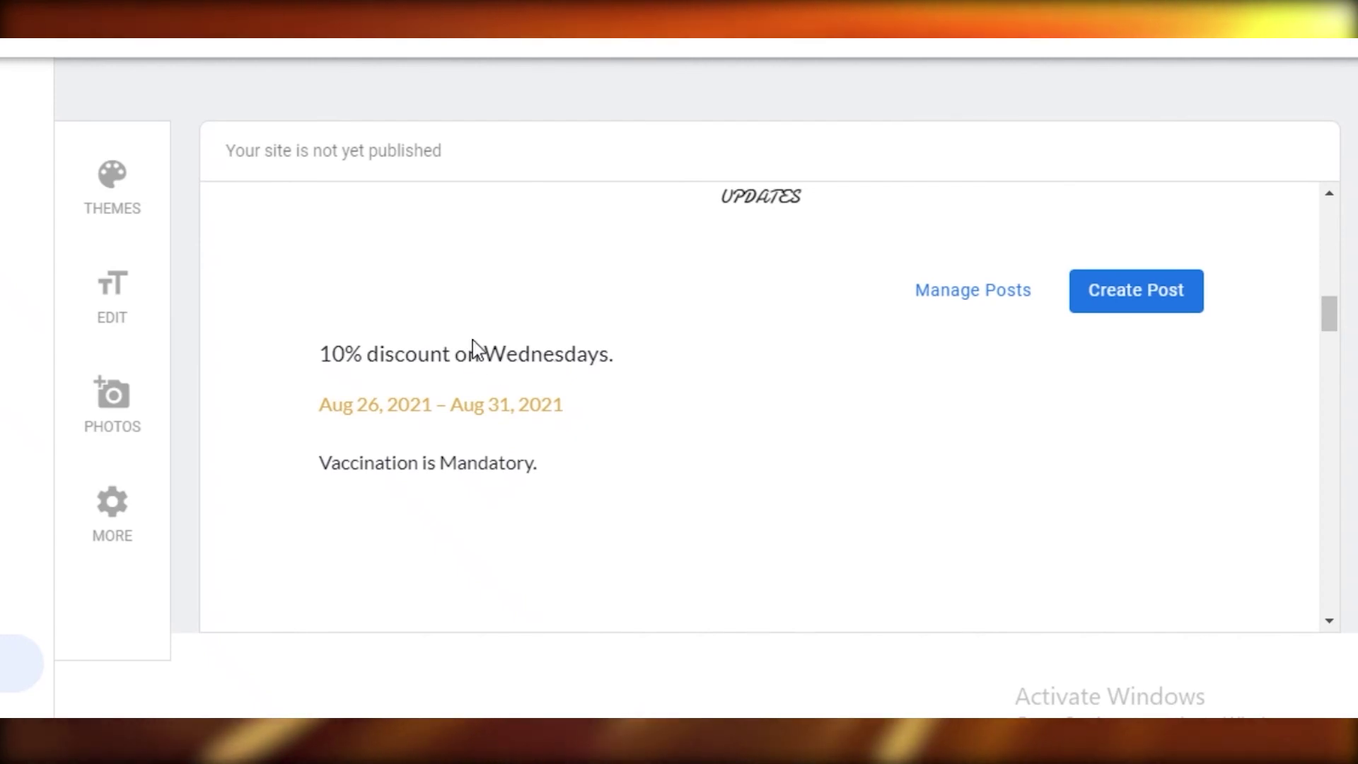
{"action": "scroll", "coordinate": [842, 548], "scroll_direction": "up", "scroll_amount": 10}
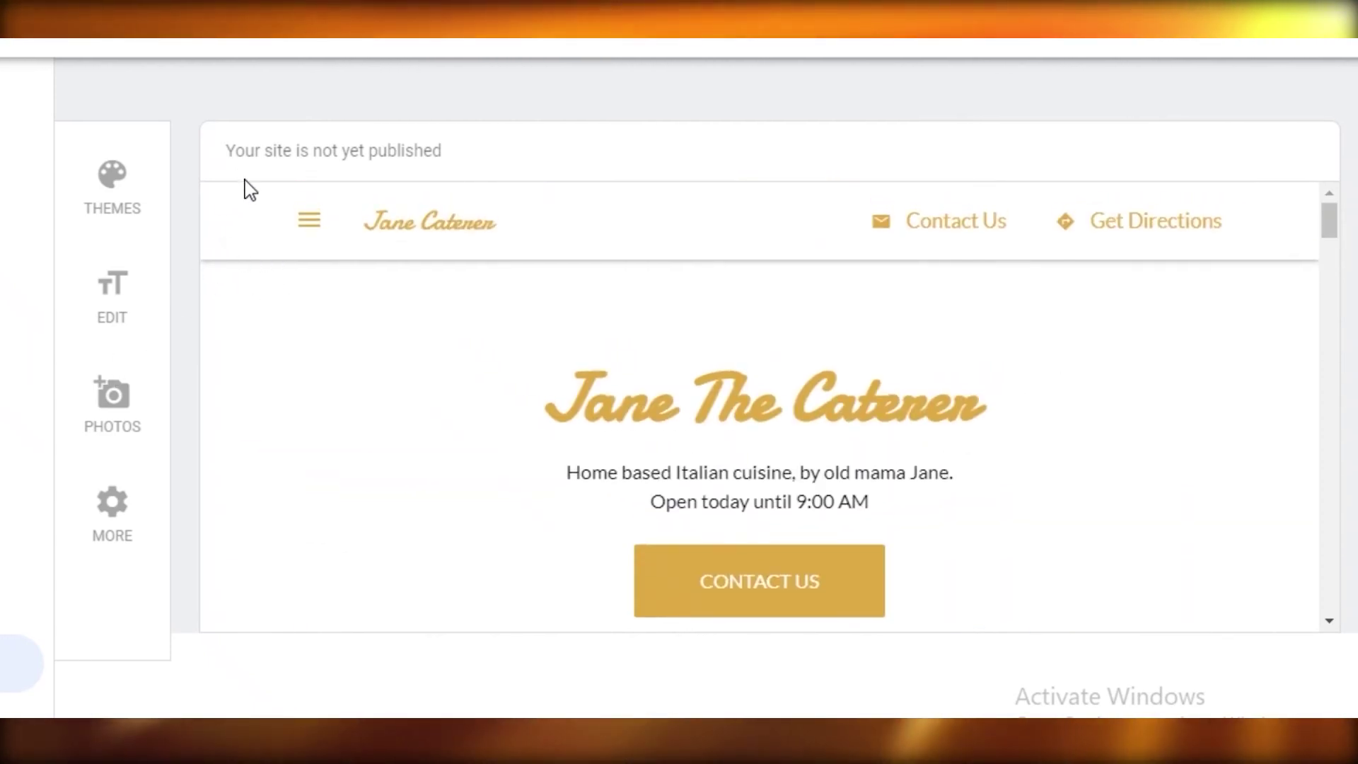
Step: Publish the Jane Caterer website live using Publish Now under MORE
{"action": "left_click", "coordinate": [111, 501]}
{"action": "scroll", "coordinate": [276, 368], "scroll_direction": "down", "scroll_amount": 2}
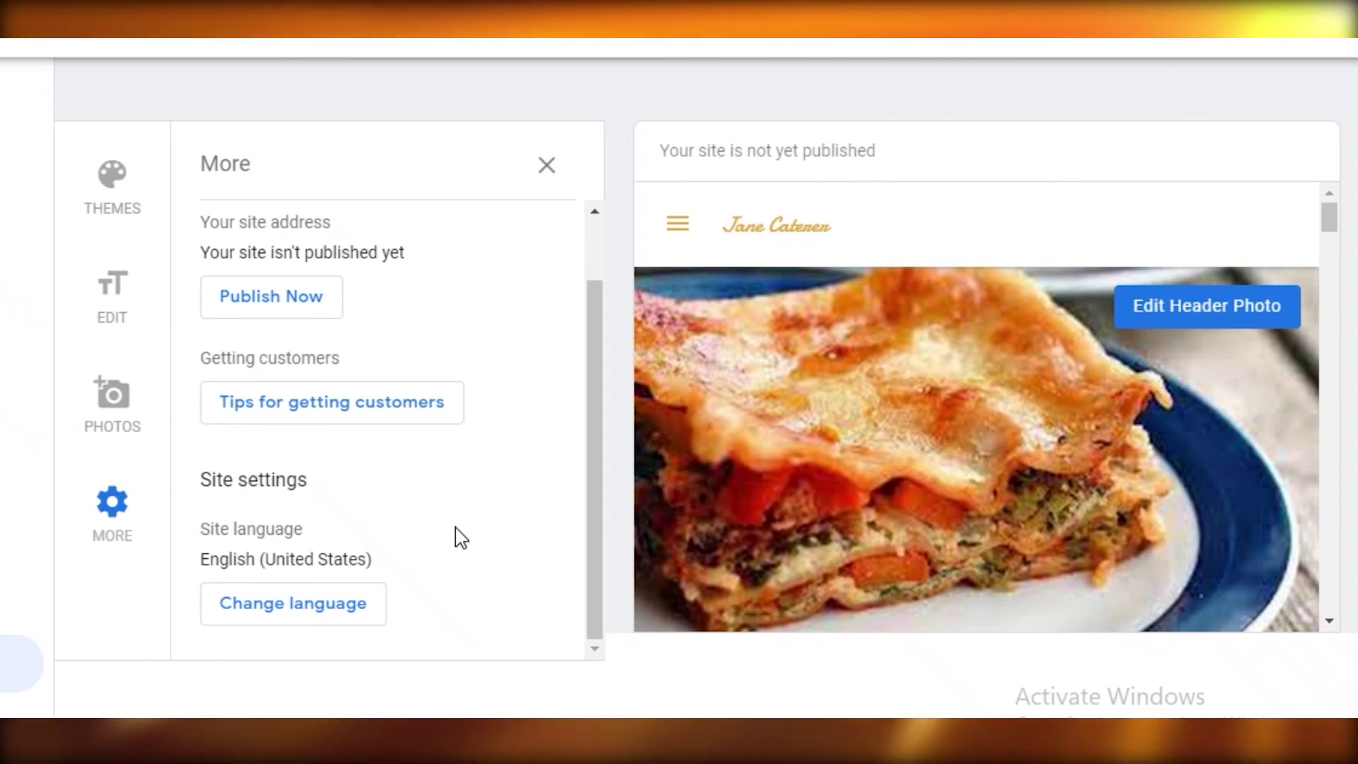
{"action": "scroll", "coordinate": [352, 428], "scroll_direction": "up", "scroll_amount": 1}
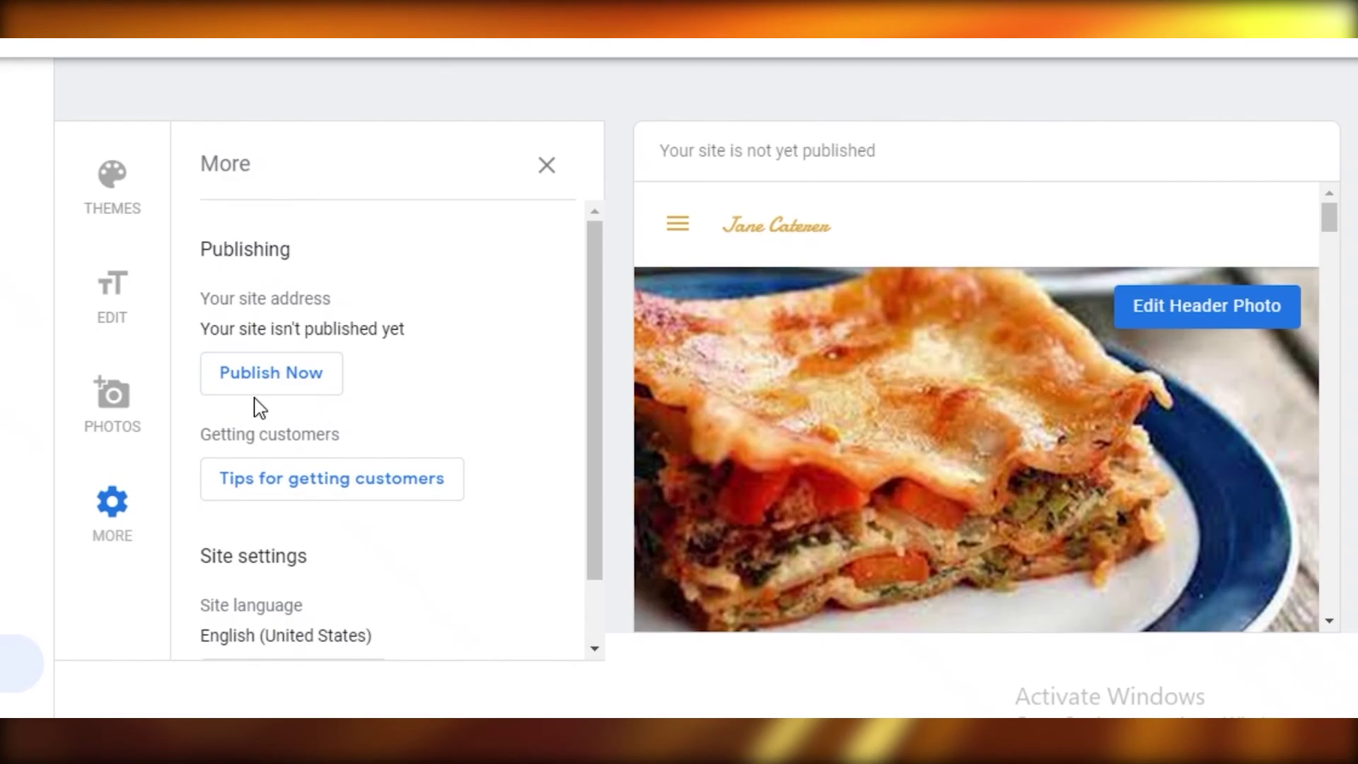
{"action": "left_click", "coordinate": [262, 373]}
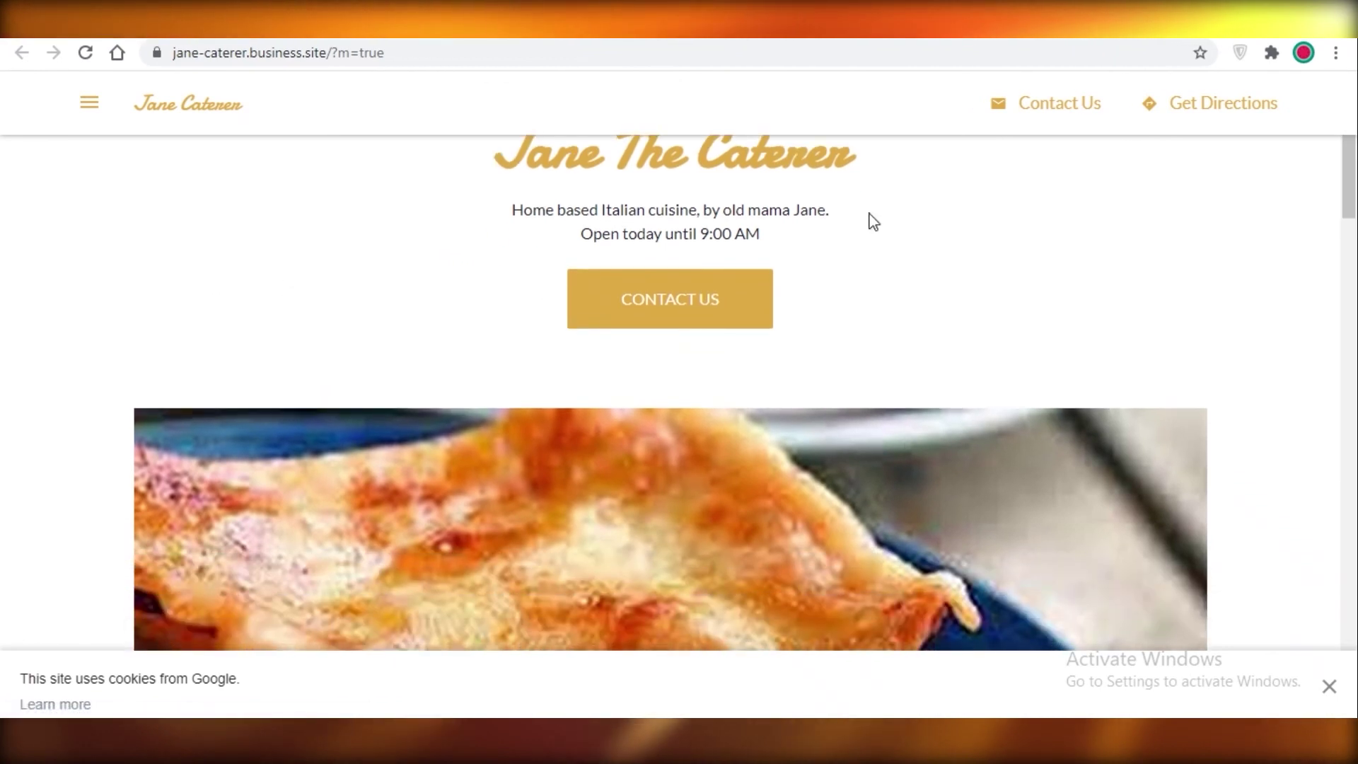
Step: Select the live site address jane-caterer.business.site in Chrome's address bar
{"action": "scroll", "coordinate": [755, 282], "scroll_direction": "up", "scroll_amount": 3}
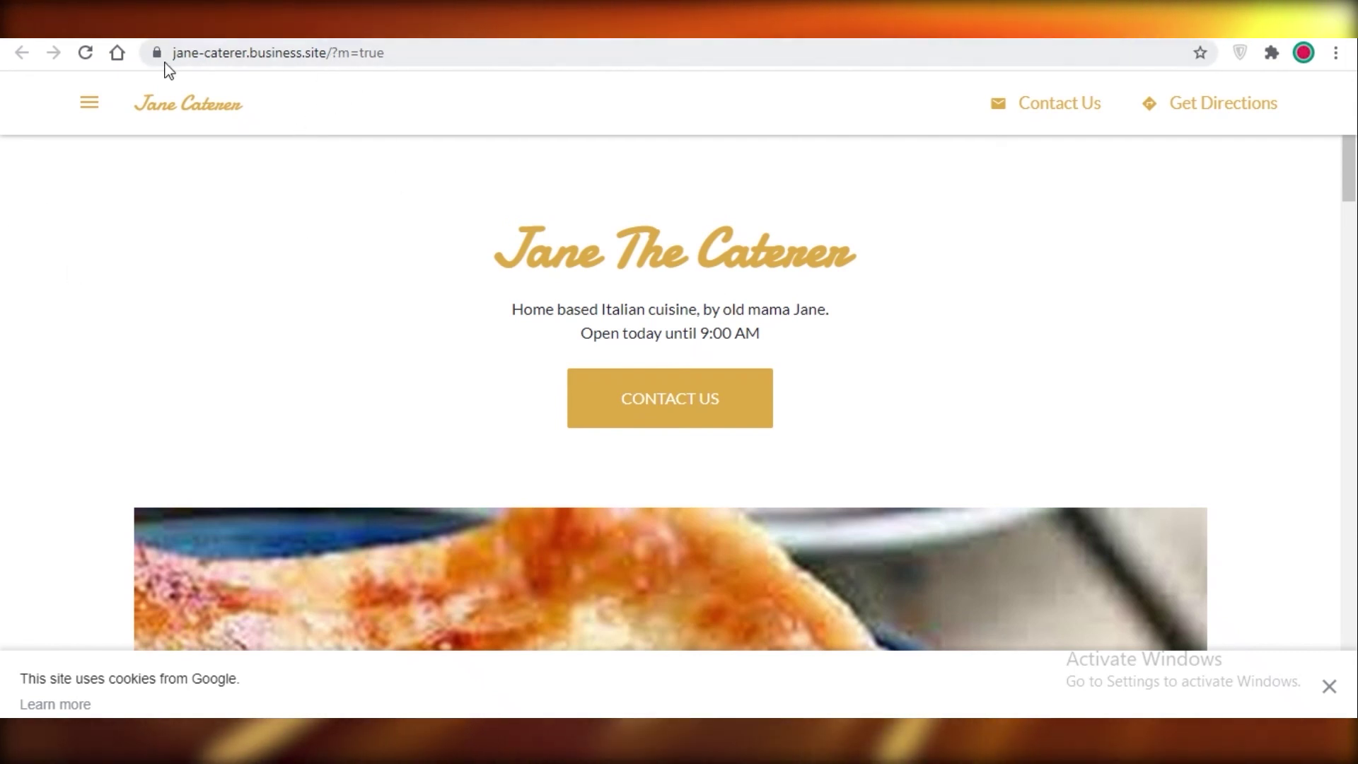
{"action": "left_click_drag", "start_coordinate": [173, 52], "coordinate": [386, 49]}
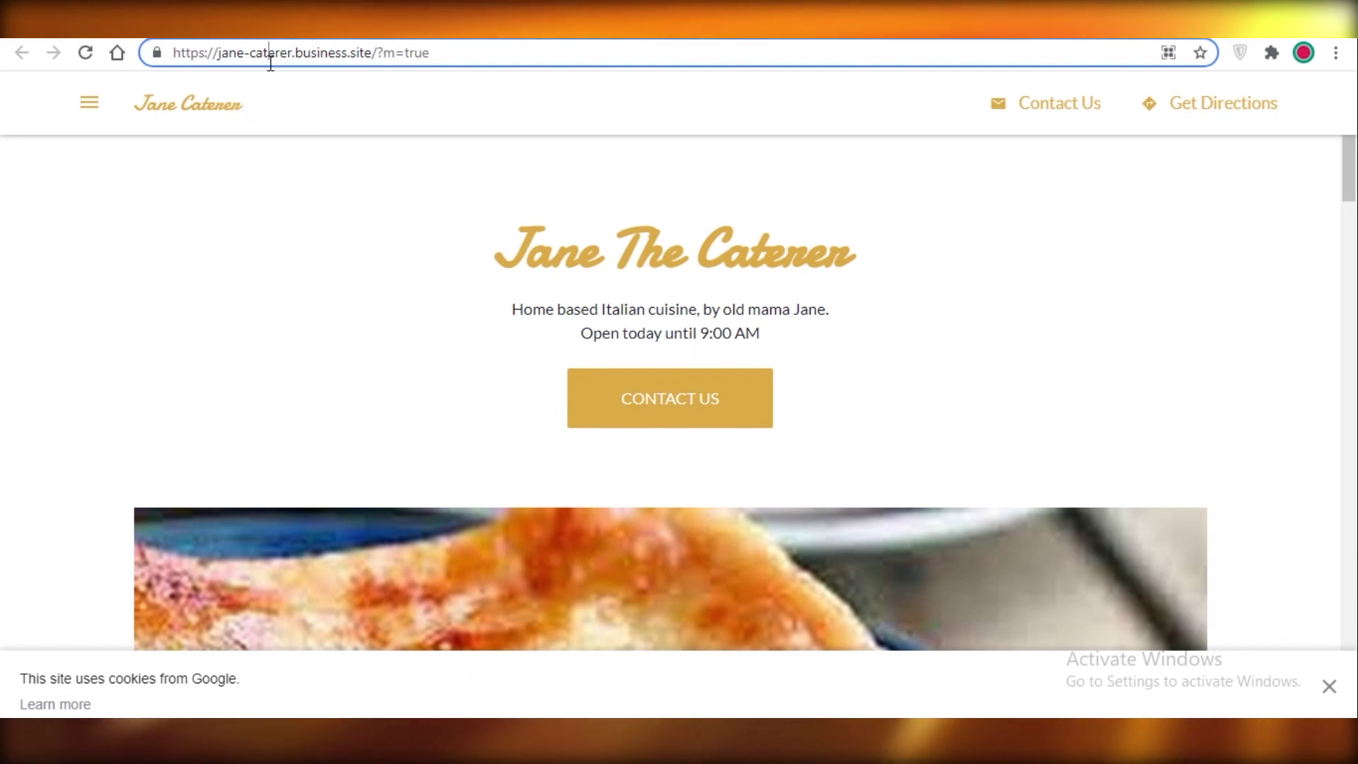
{"action": "left_click_drag", "start_coordinate": [762, 333], "coordinate": [564, 358]}
{"action": "left_click_drag", "start_coordinate": [589, 309], "coordinate": [603, 309]}
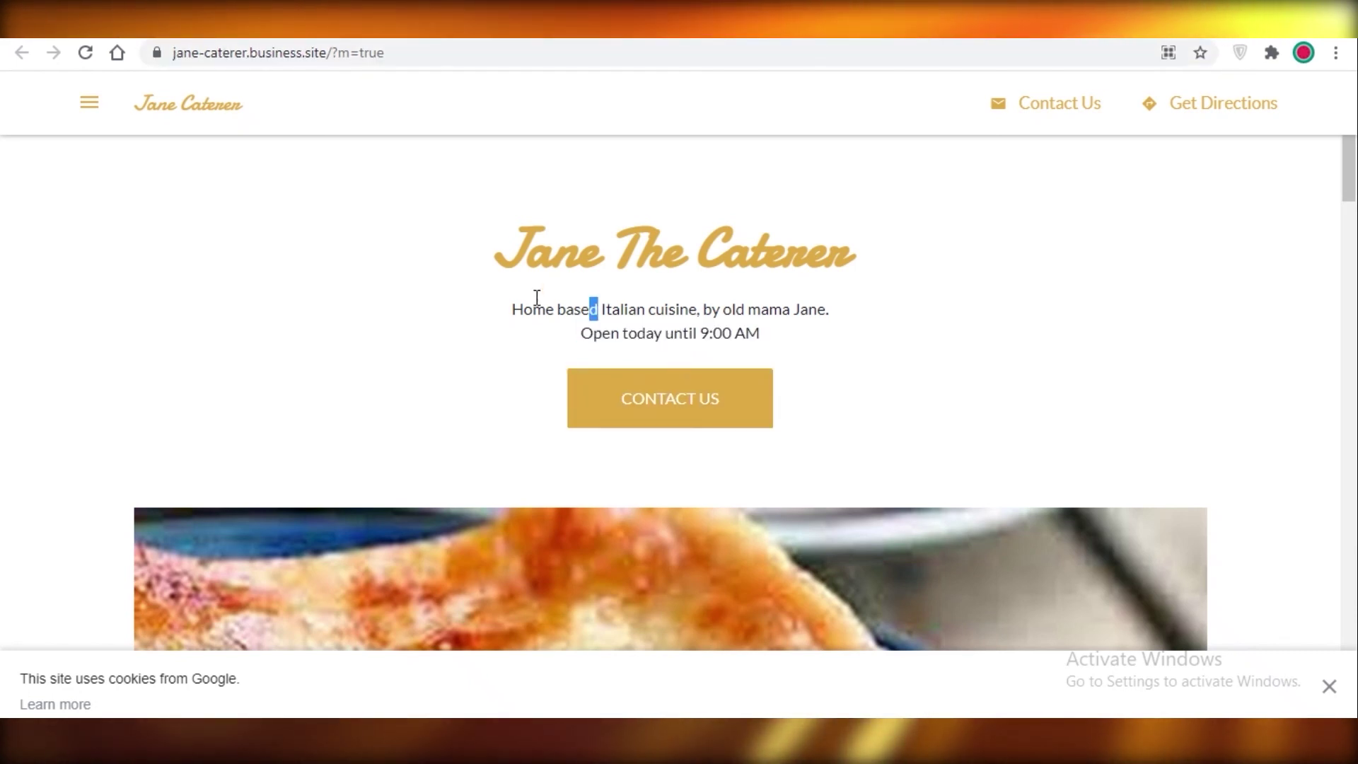
{"action": "left_click_drag", "start_coordinate": [783, 309], "coordinate": [796, 309]}
{"action": "scroll", "coordinate": [1180, 325], "scroll_direction": "down", "scroll_amount": 5}
{"action": "scroll", "coordinate": [1175, 318], "scroll_direction": "down", "scroll_amount": 15}
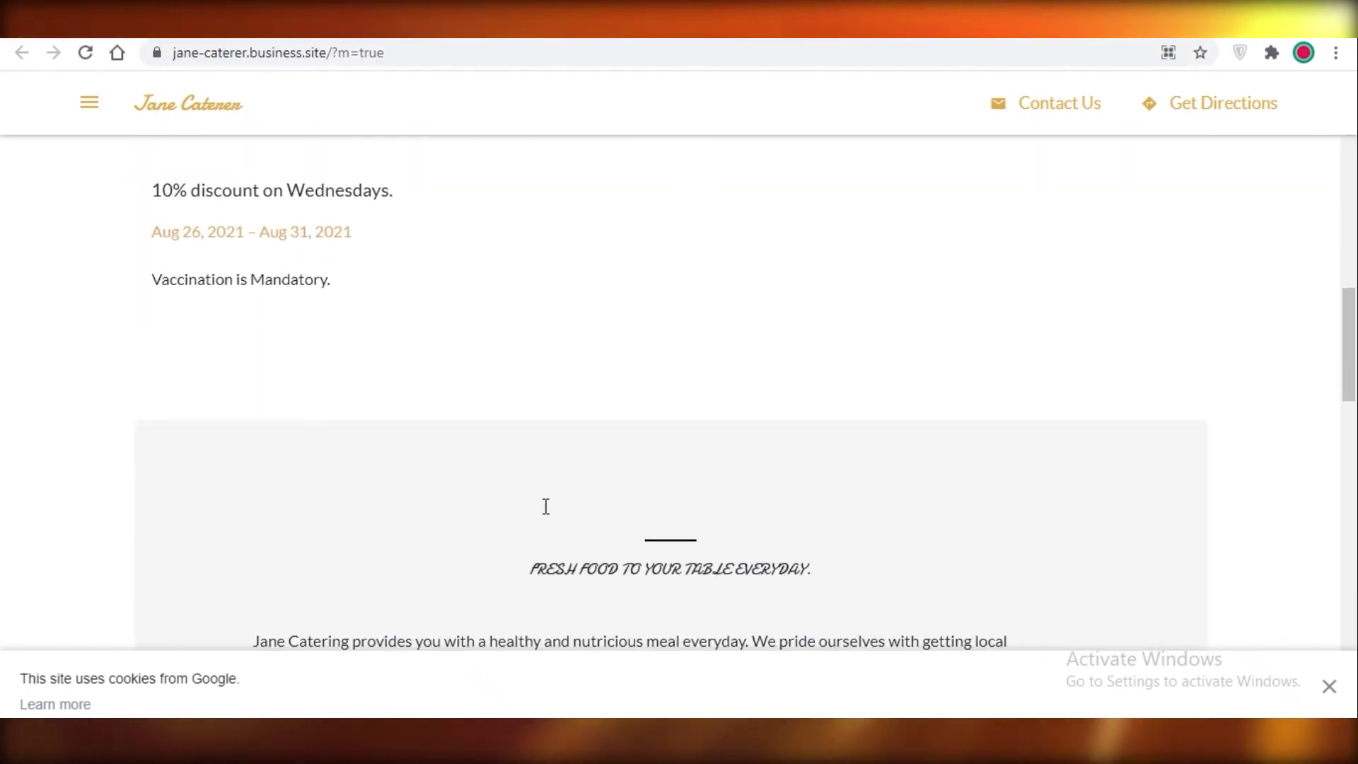
{"action": "scroll", "coordinate": [1230, 429], "scroll_direction": "down", "scroll_amount": 4}
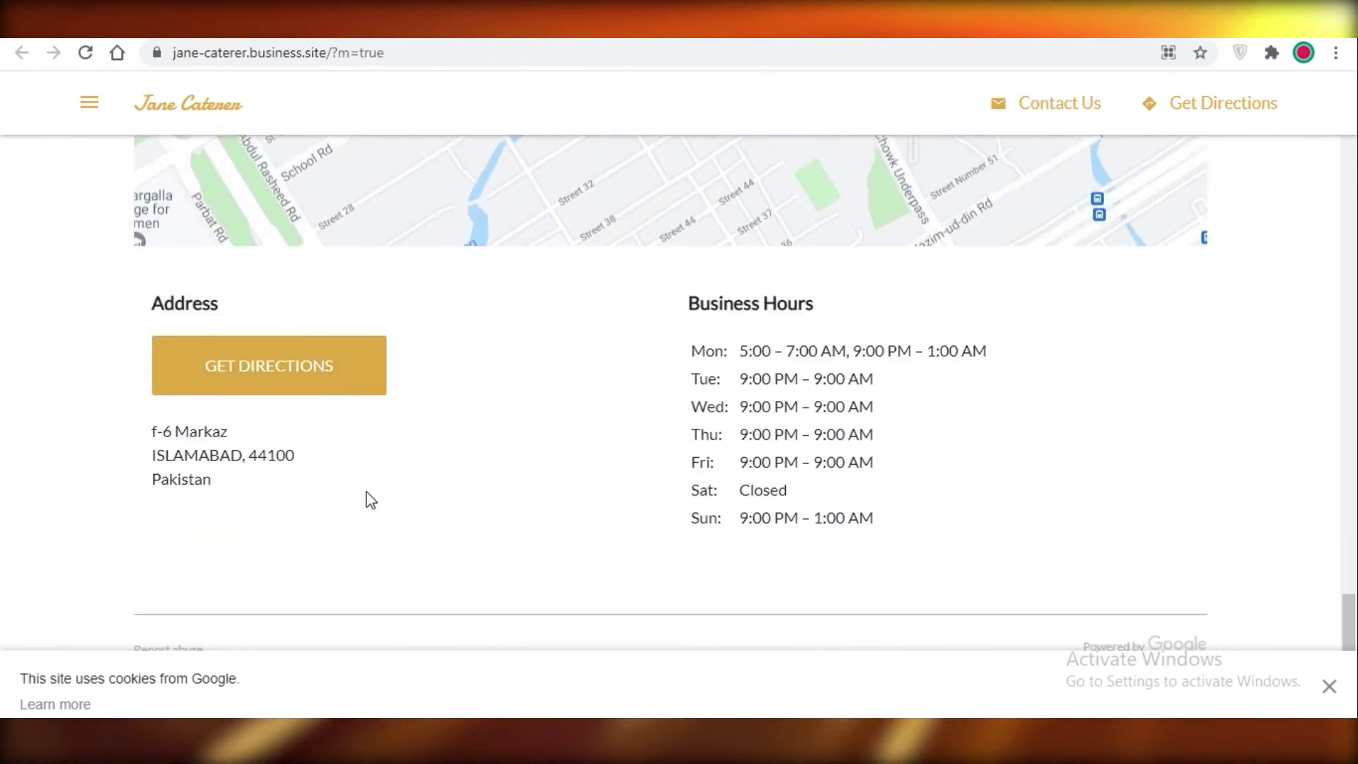
{"action": "scroll", "coordinate": [460, 430], "scroll_direction": "up", "scroll_amount": 15}
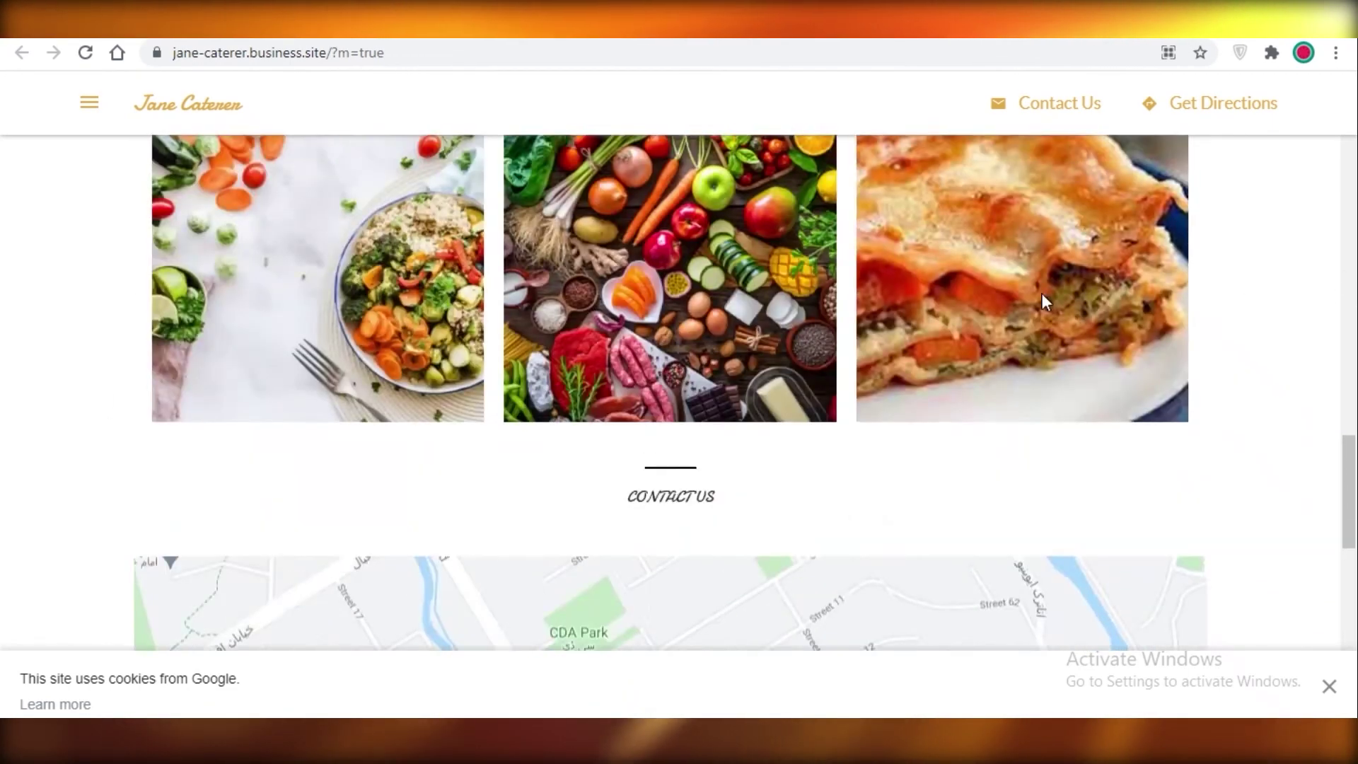
{"action": "scroll", "coordinate": [915, 275], "scroll_direction": "up", "scroll_amount": 10}
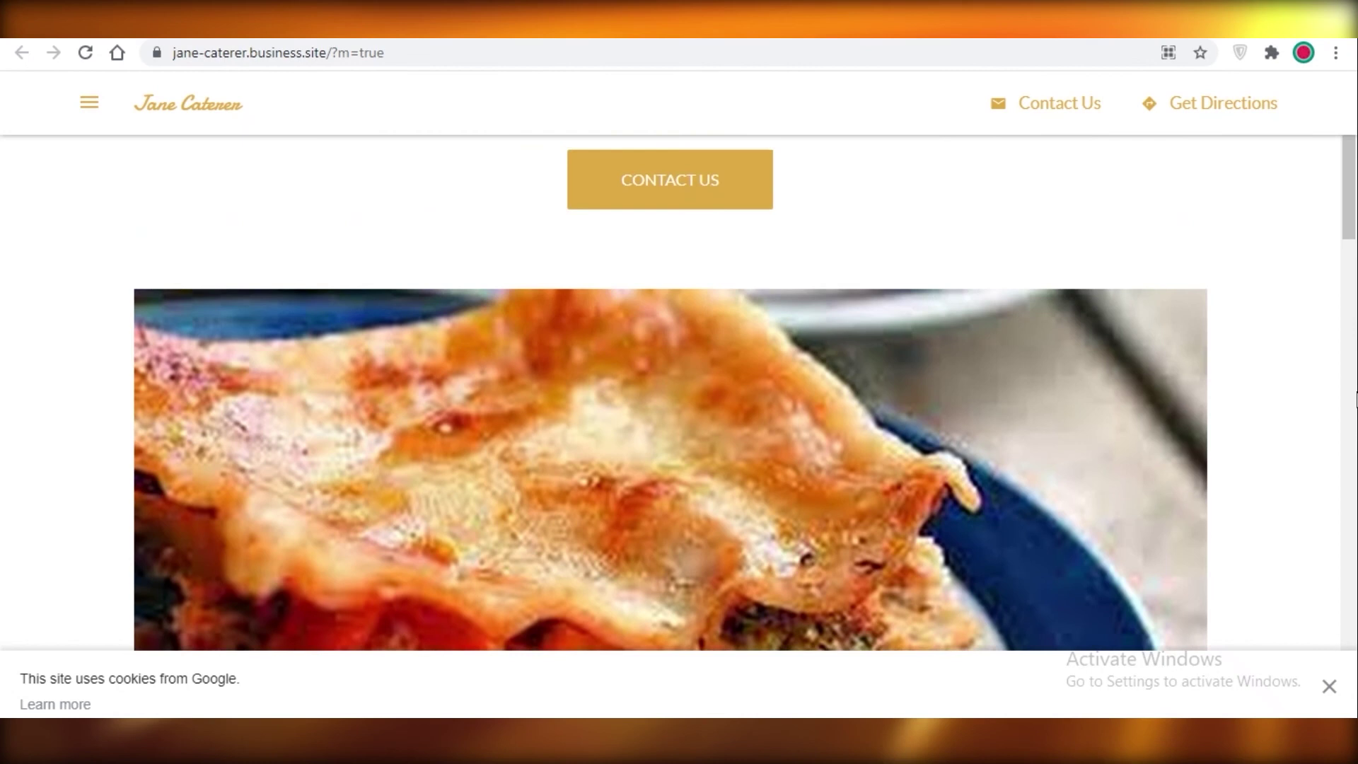
{"action": "scroll", "coordinate": [1346, 340], "scroll_direction": "up", "scroll_amount": 3}
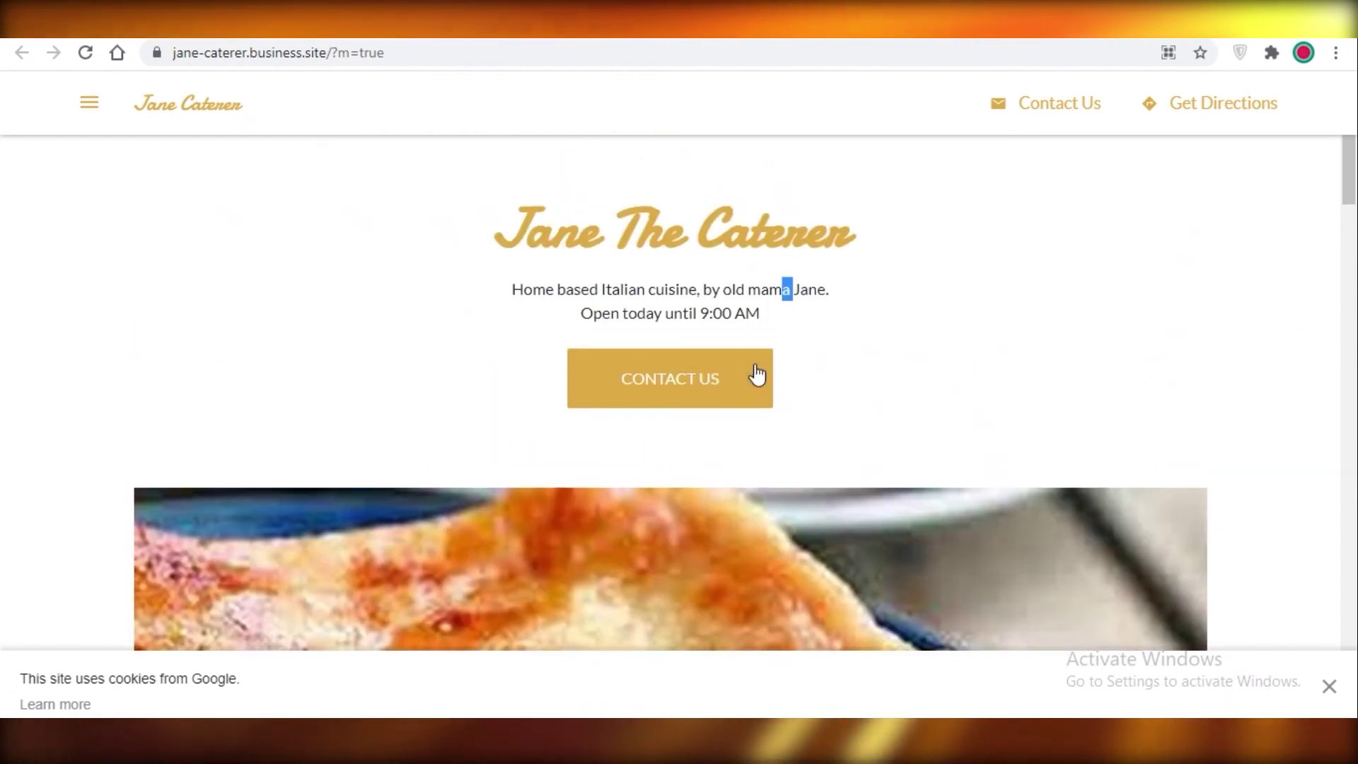
{"action": "left_click", "coordinate": [733, 285]}
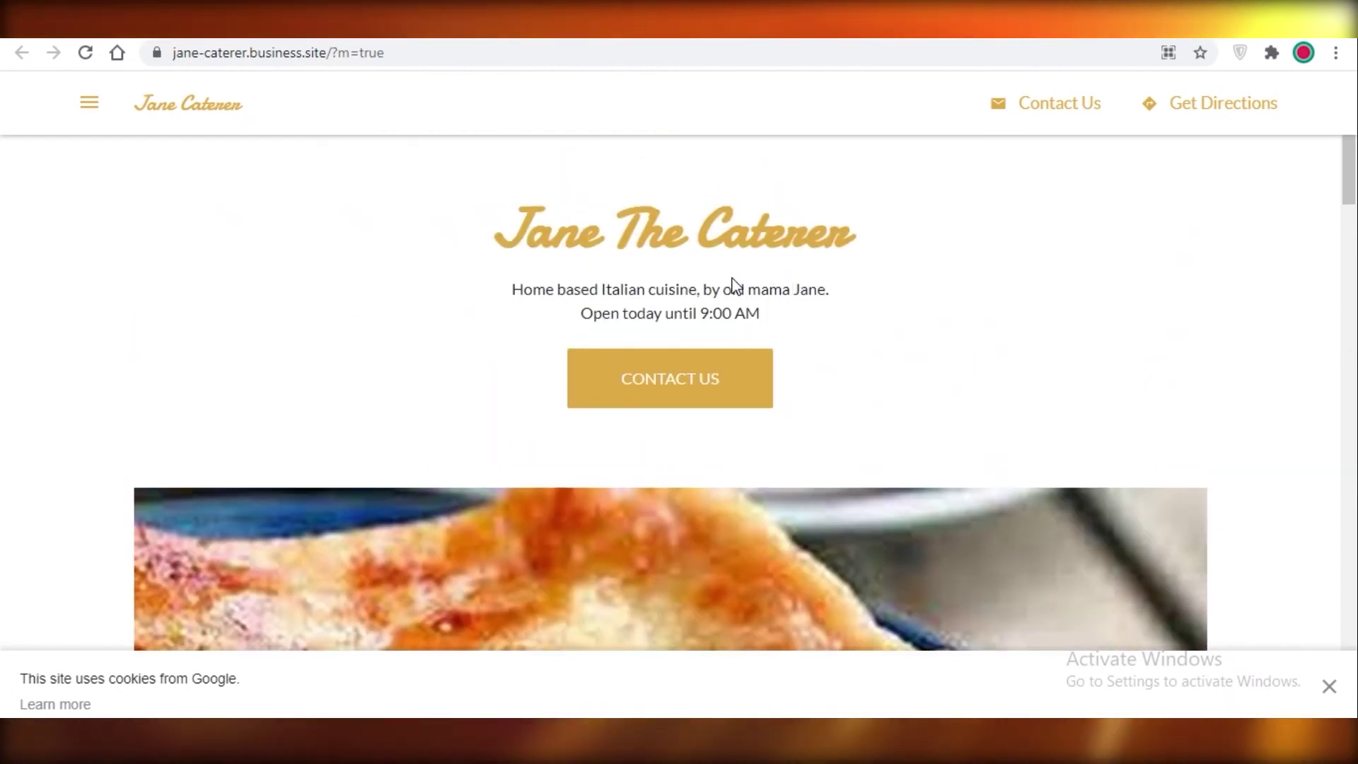